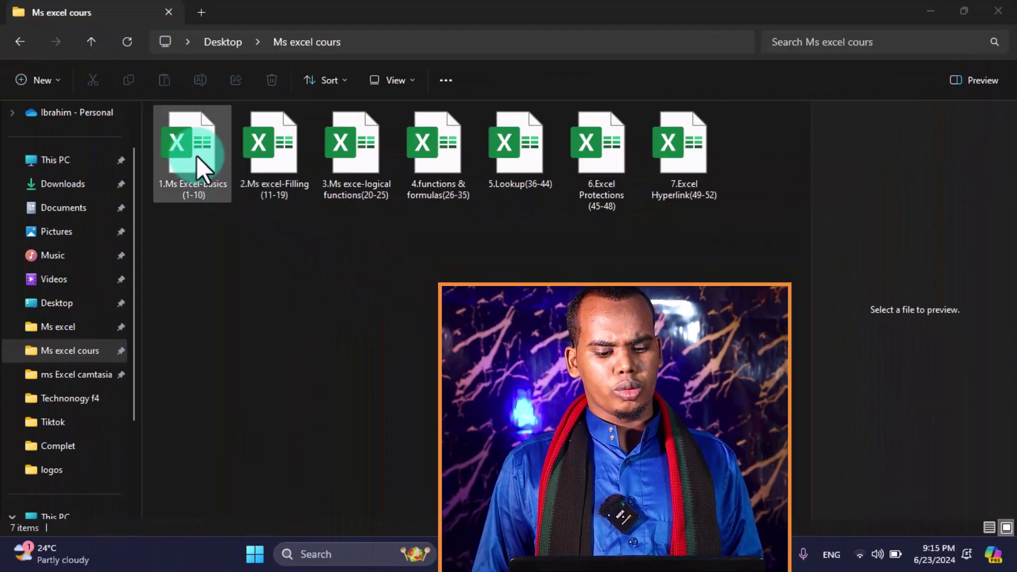
# Step: Preview the course workbooks in order, from 1.Ms Excel-Basics through 7.Excel Hyperlink(49-52)
pyautogui.click(196, 154)
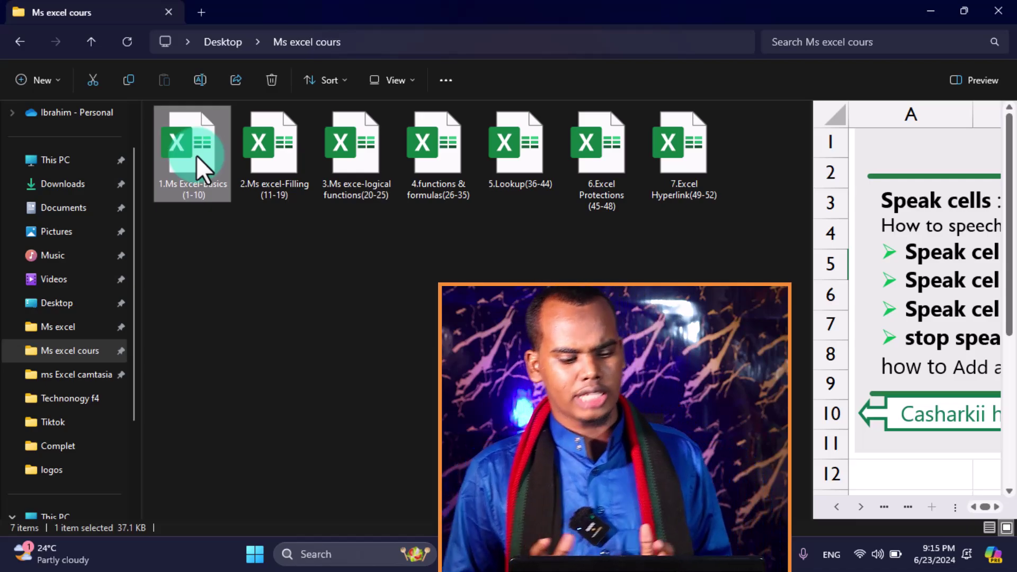
pyautogui.click(266, 167)
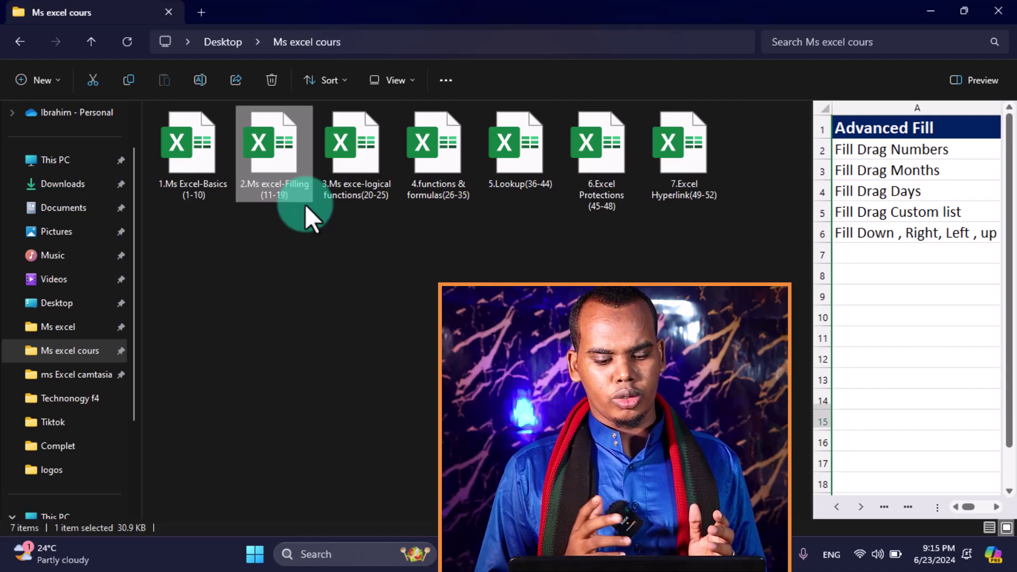
pyautogui.click(356, 164)
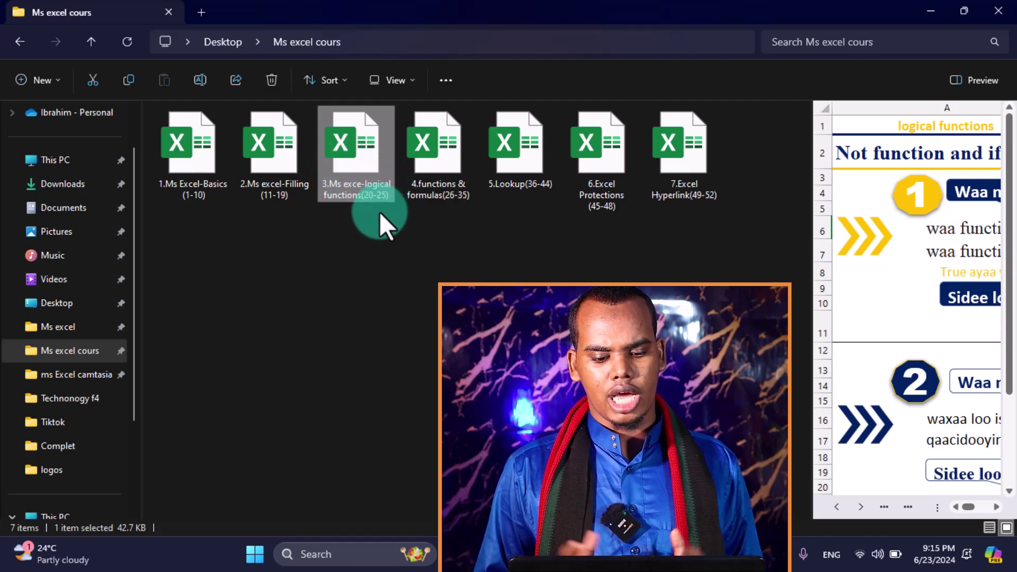
pyautogui.click(415, 177)
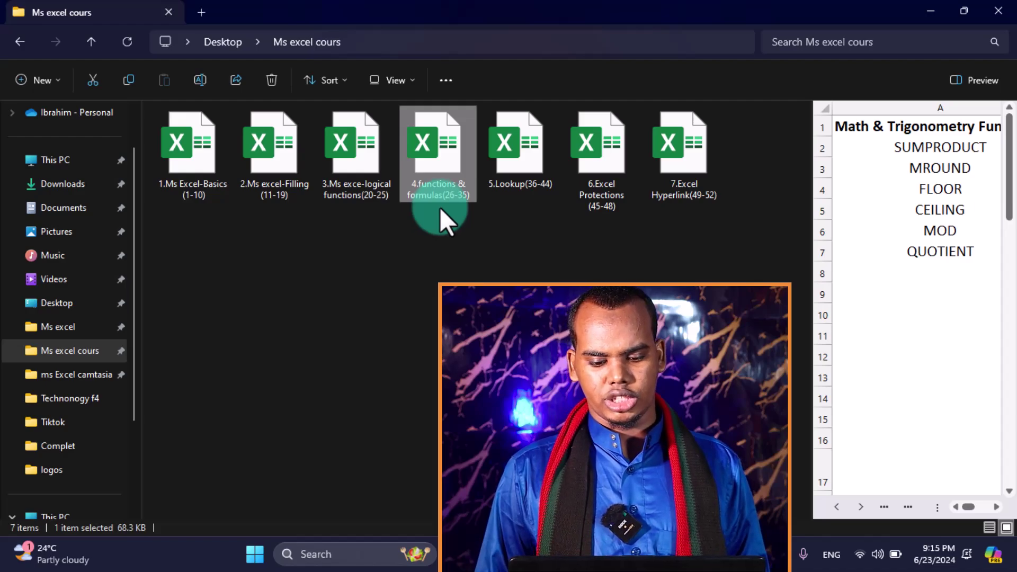
pyautogui.click(516, 180)
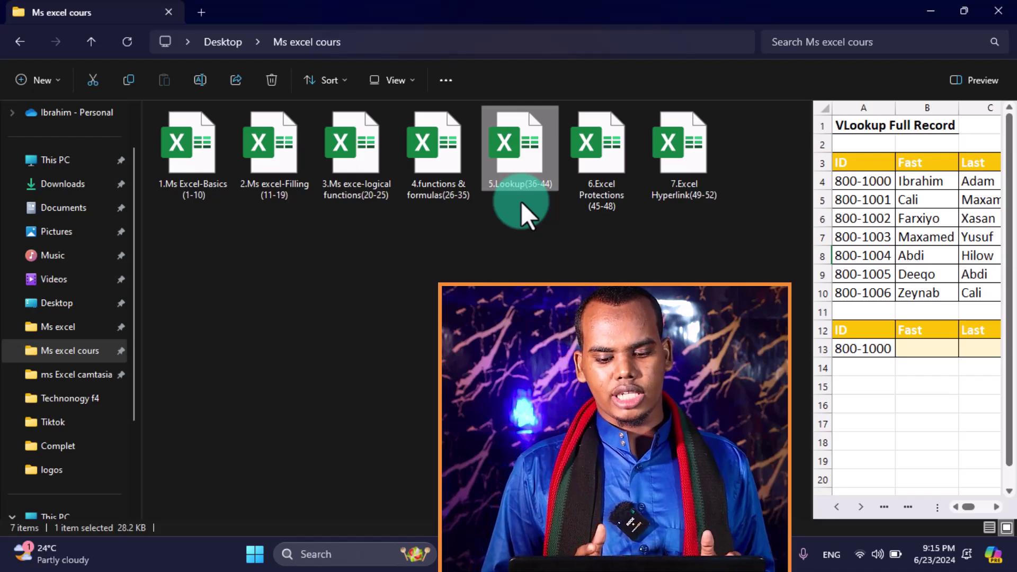
pyautogui.click(620, 182)
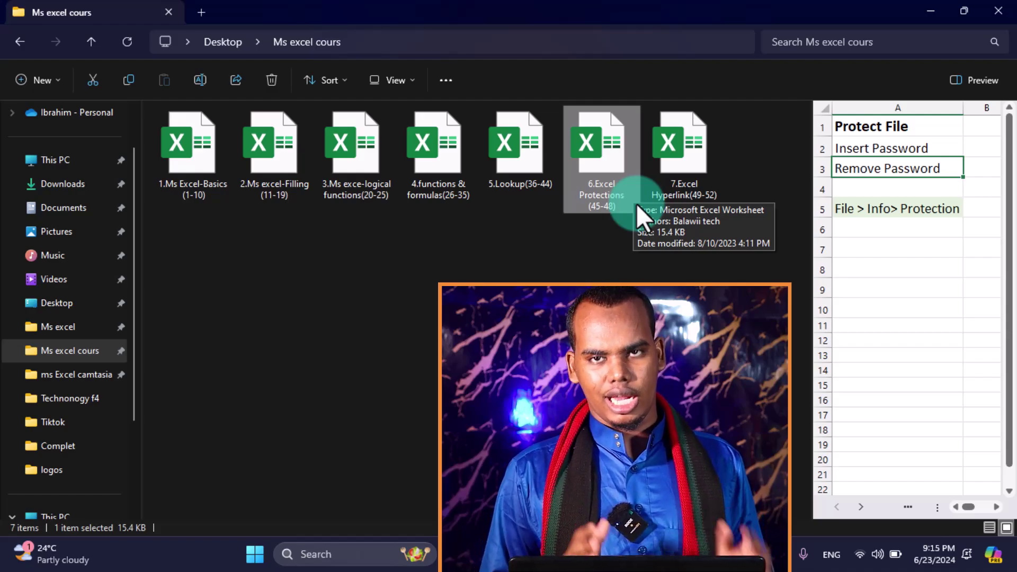
pyautogui.click(708, 171)
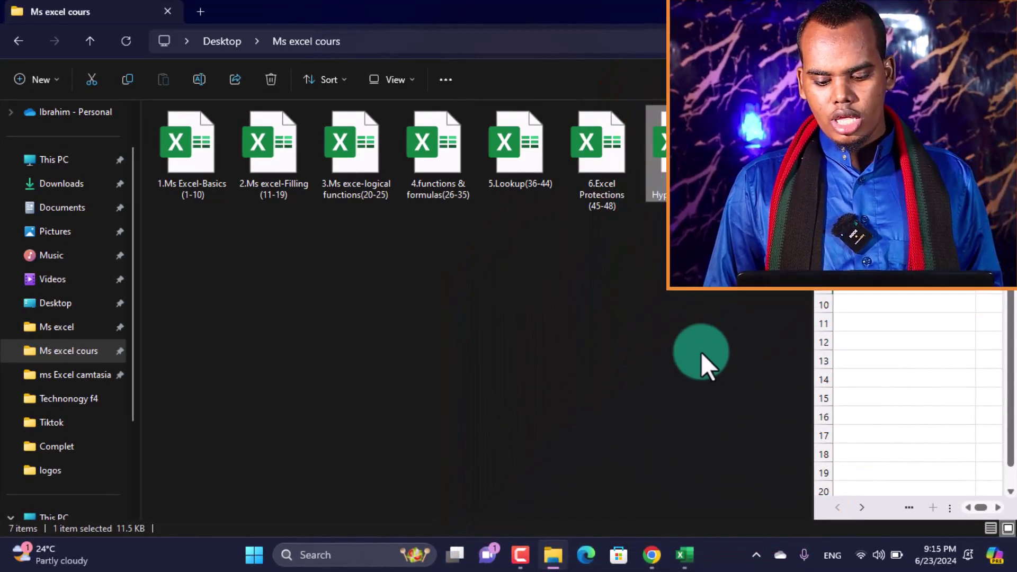
# Step: In 1.Ms Excel-Basics, test the Cashrka xiga and Casharkii hore links, then switch to 7.Excel Hyperlink(49-52)
pyautogui.click(689, 555)
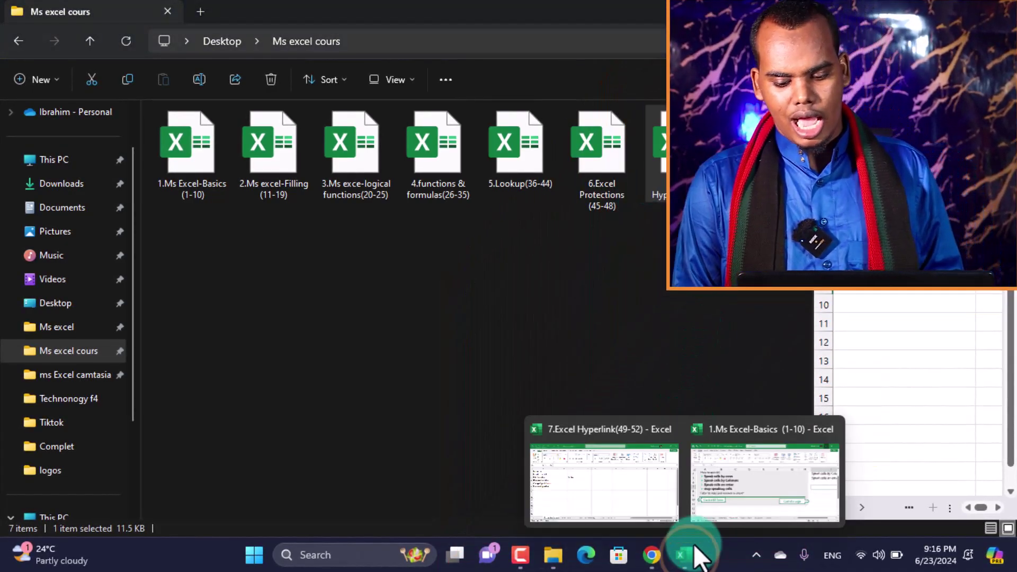
pyautogui.click(738, 500)
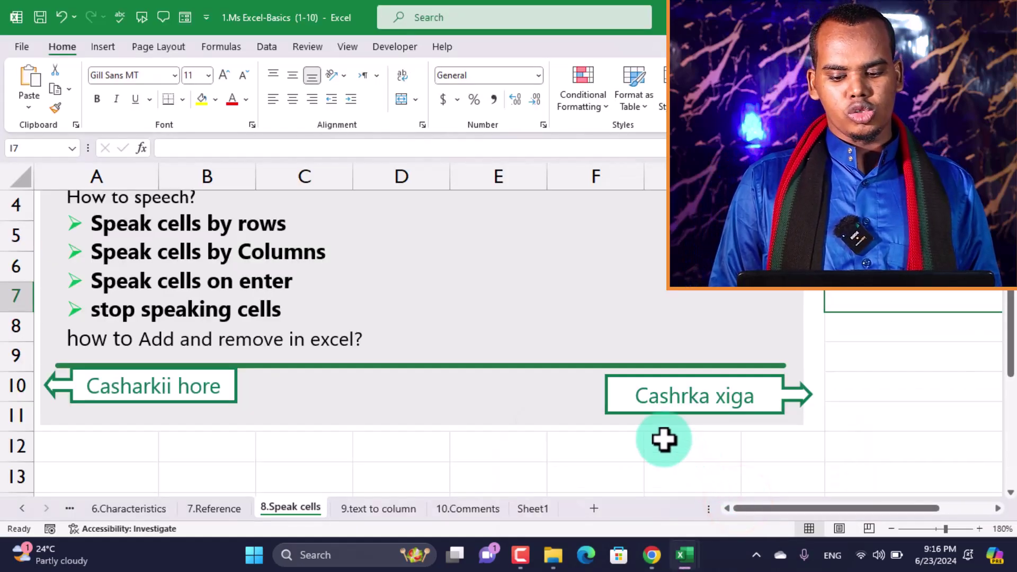
pyautogui.click(710, 409)
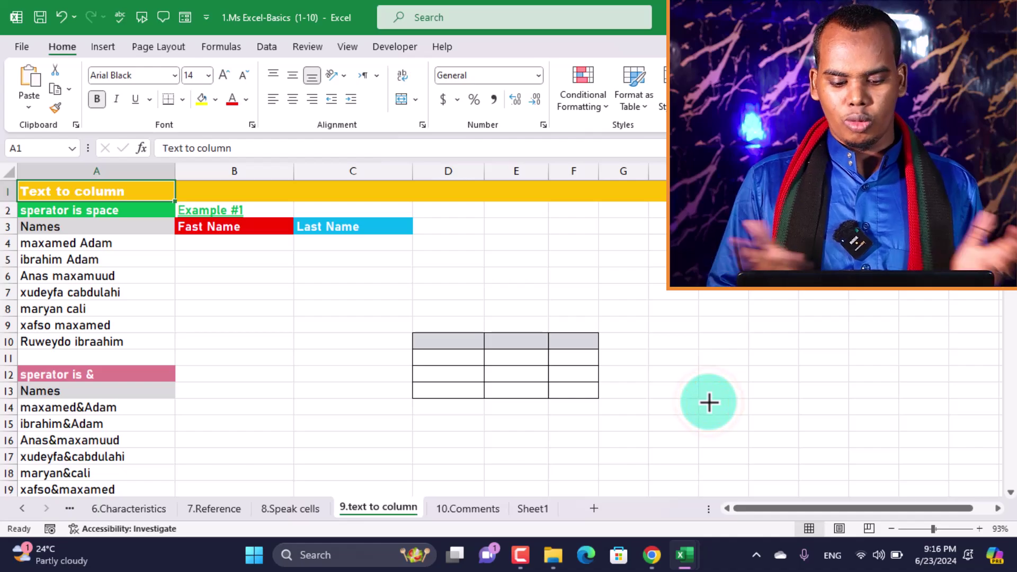
pyautogui.click(307, 509)
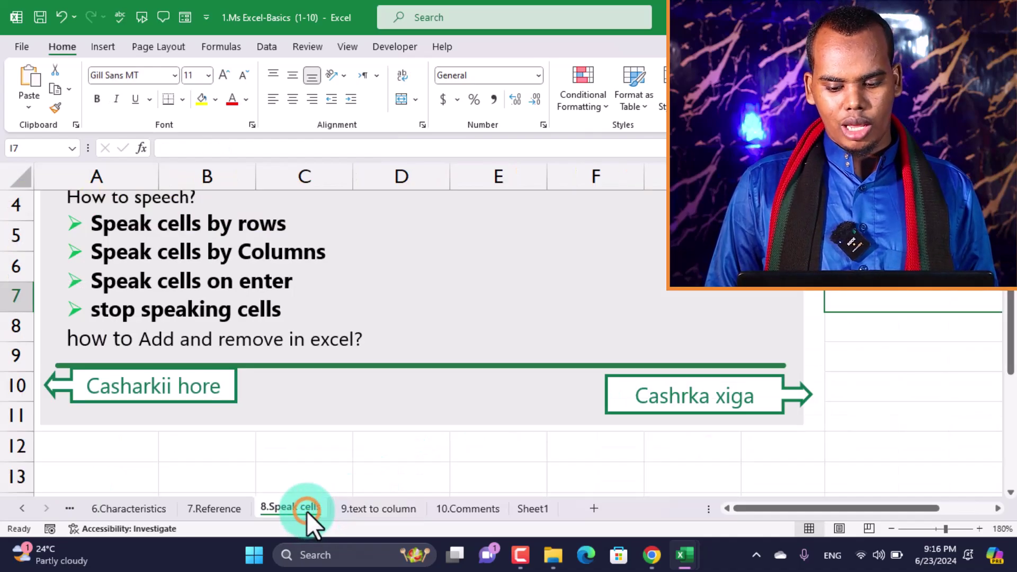
pyautogui.click(201, 403)
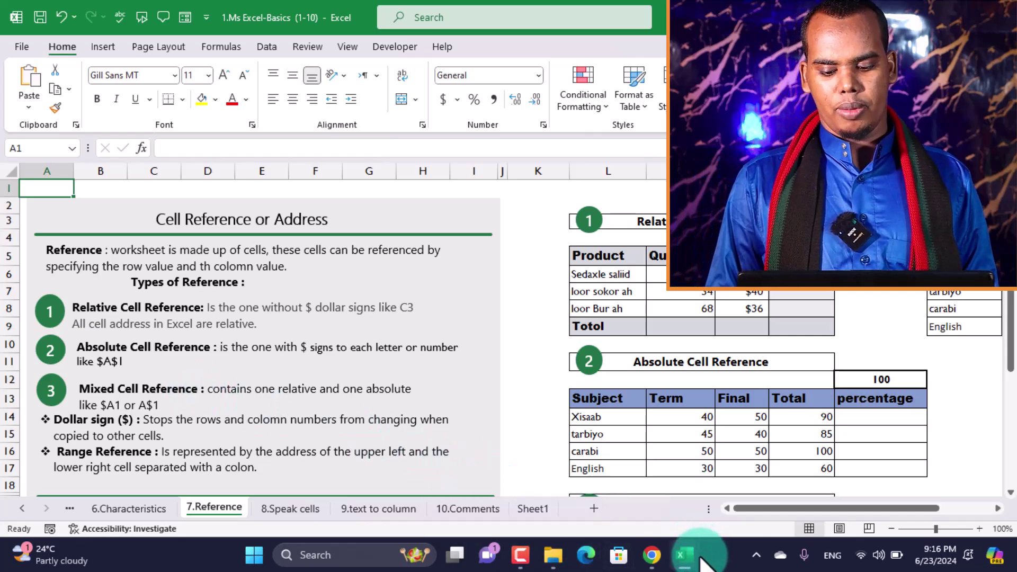
pyautogui.moveTo(683, 555)
pyautogui.click(632, 491)
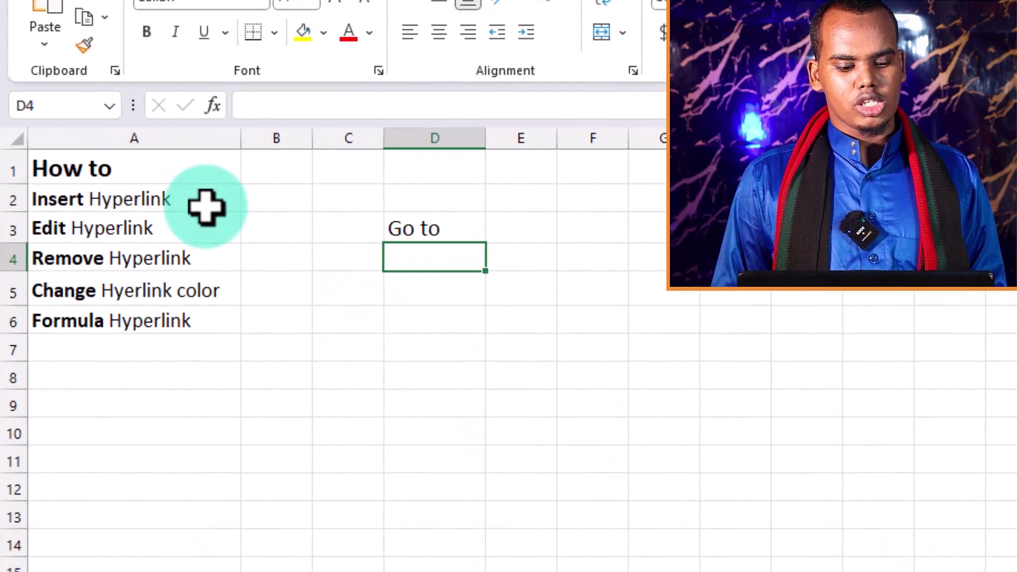
pyautogui.click(207, 206)
pyautogui.click(280, 229)
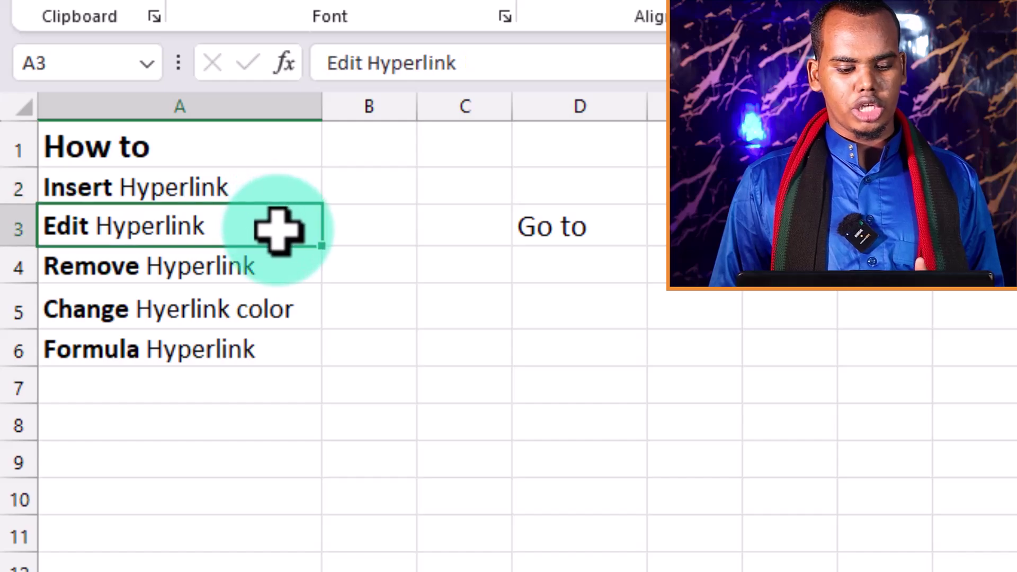
pyautogui.click(306, 270)
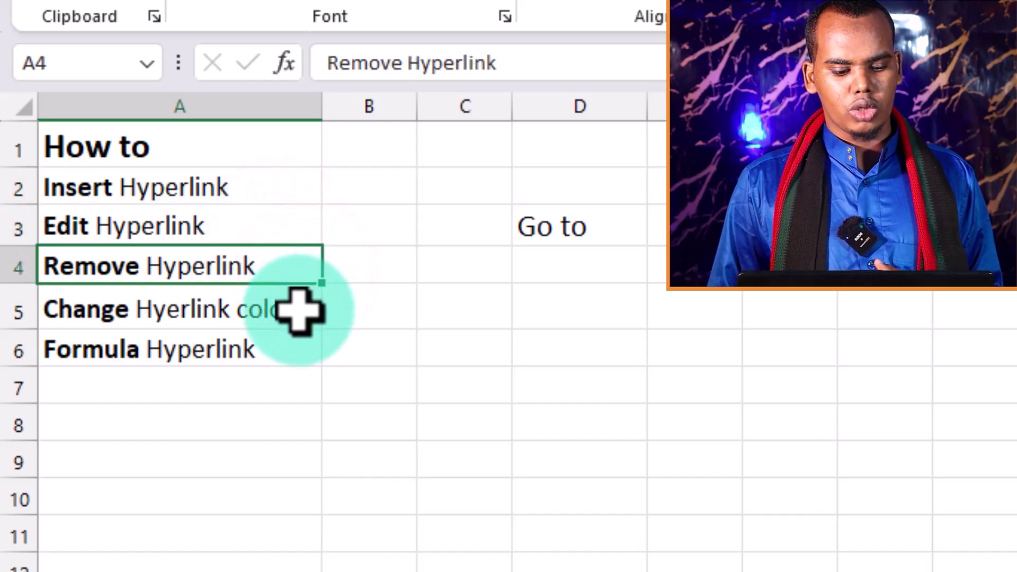
pyautogui.click(300, 312)
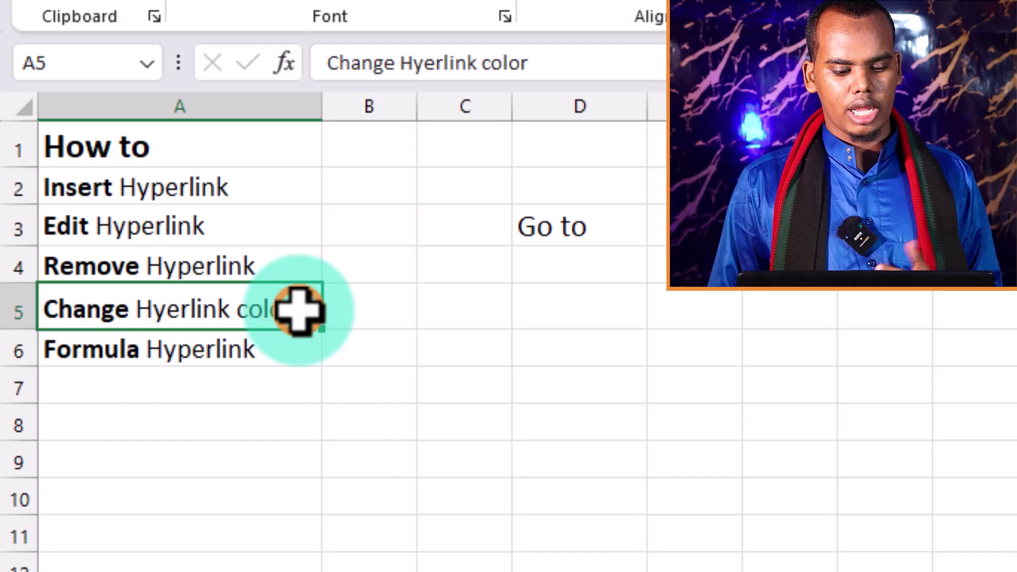
pyautogui.click(273, 360)
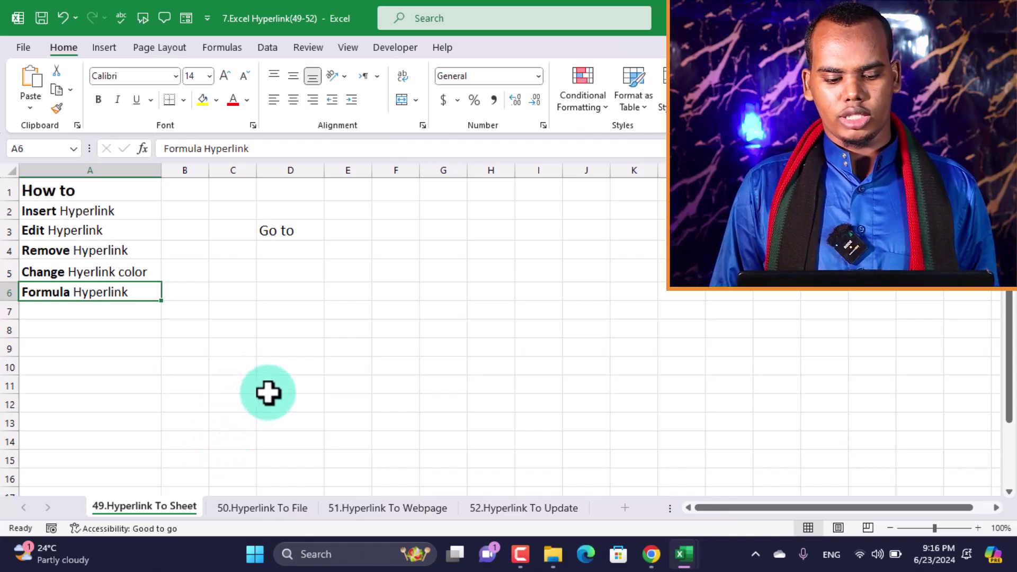
pyautogui.click(298, 230)
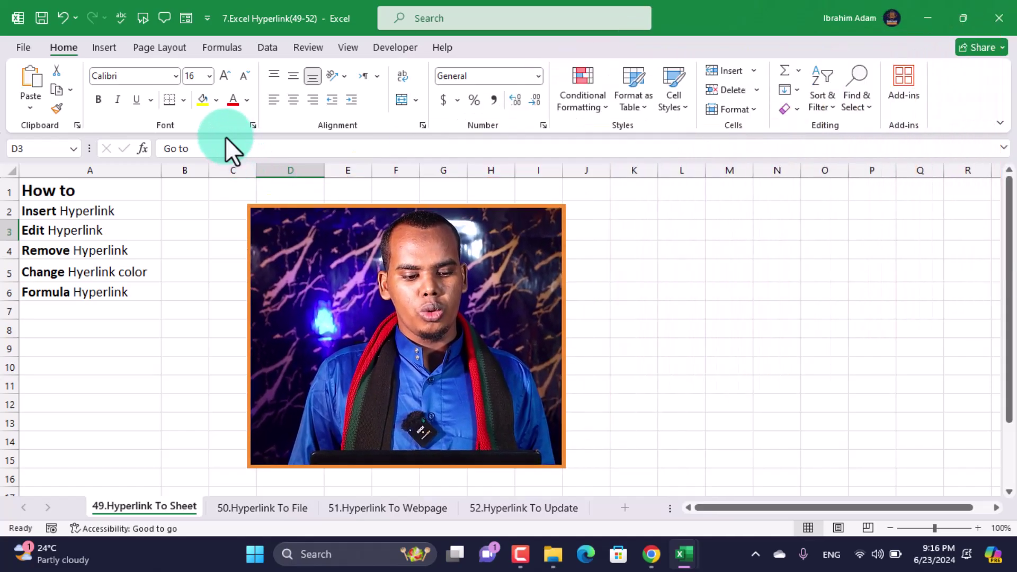
# Step: Open the Insert Hyperlink dialog from Insert > Link and with Ctrl+K, closing it each time
pyautogui.click(108, 46)
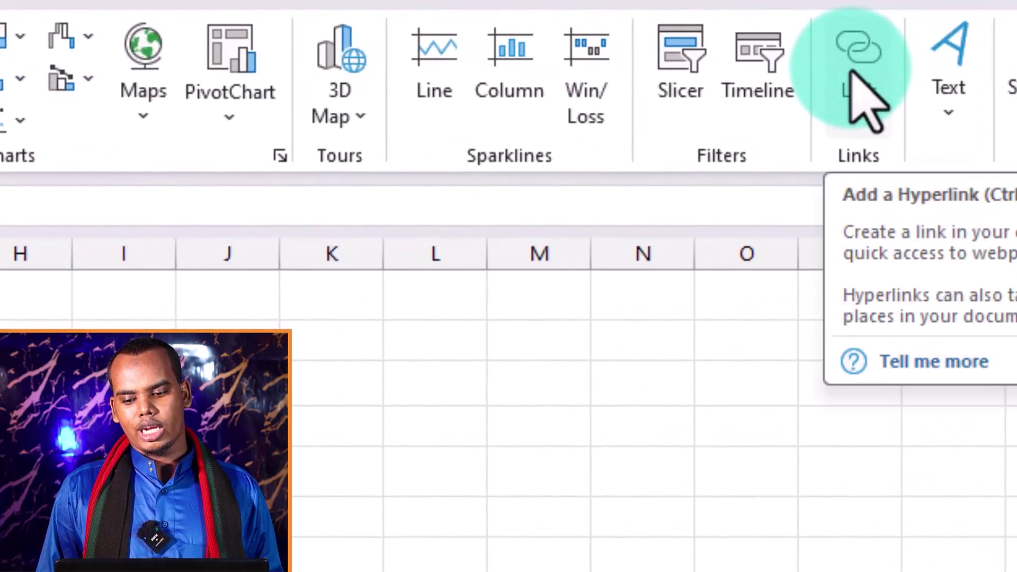
pyautogui.click(856, 71)
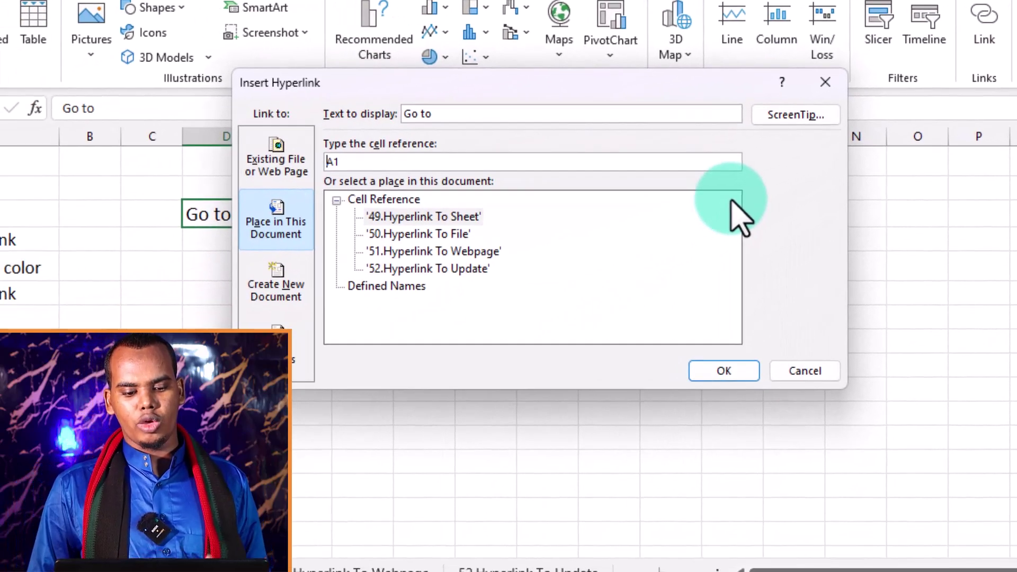
pyautogui.click(825, 84)
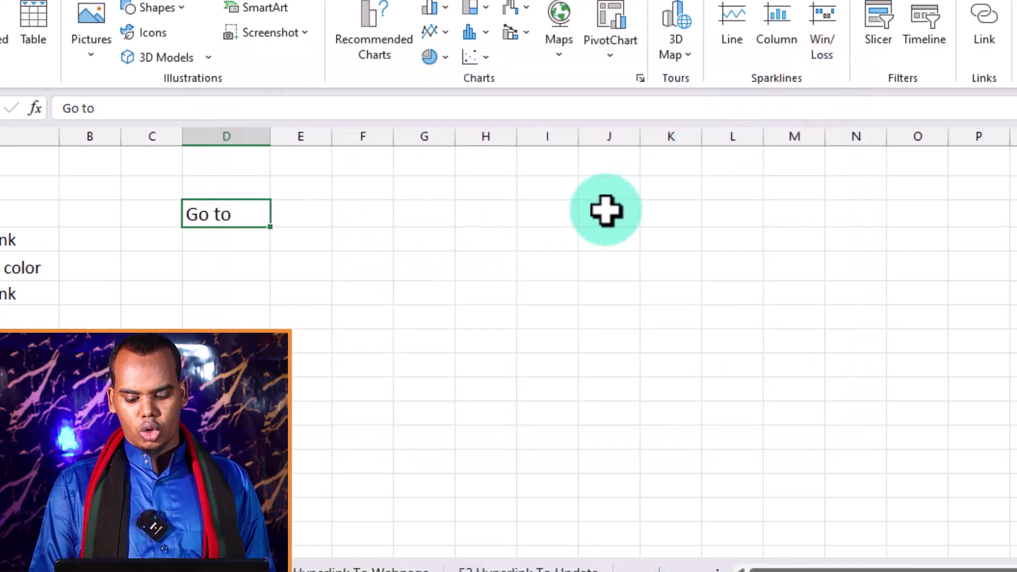
pyautogui.hotkey('ctrl', 'k')
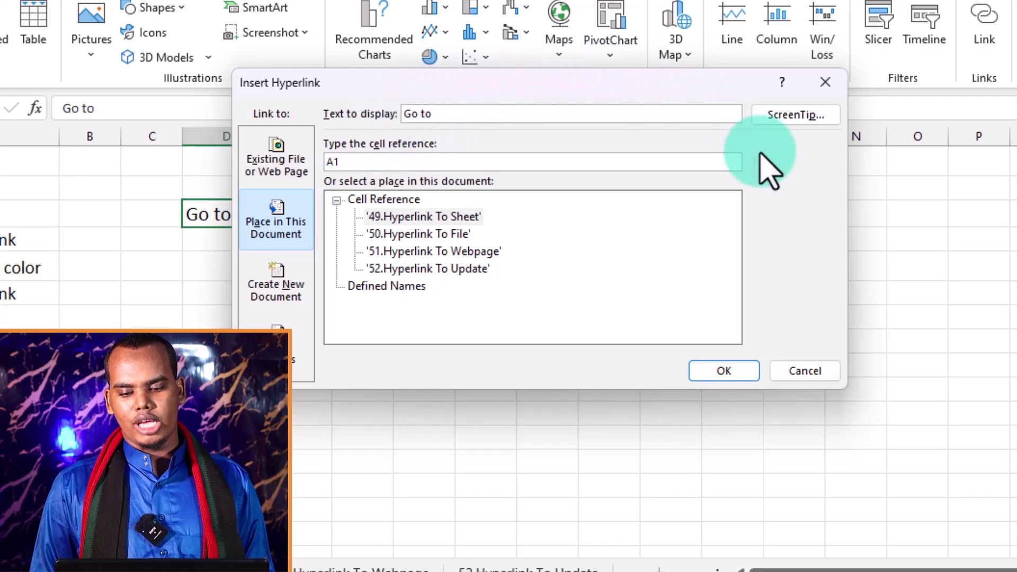
pyautogui.click(824, 84)
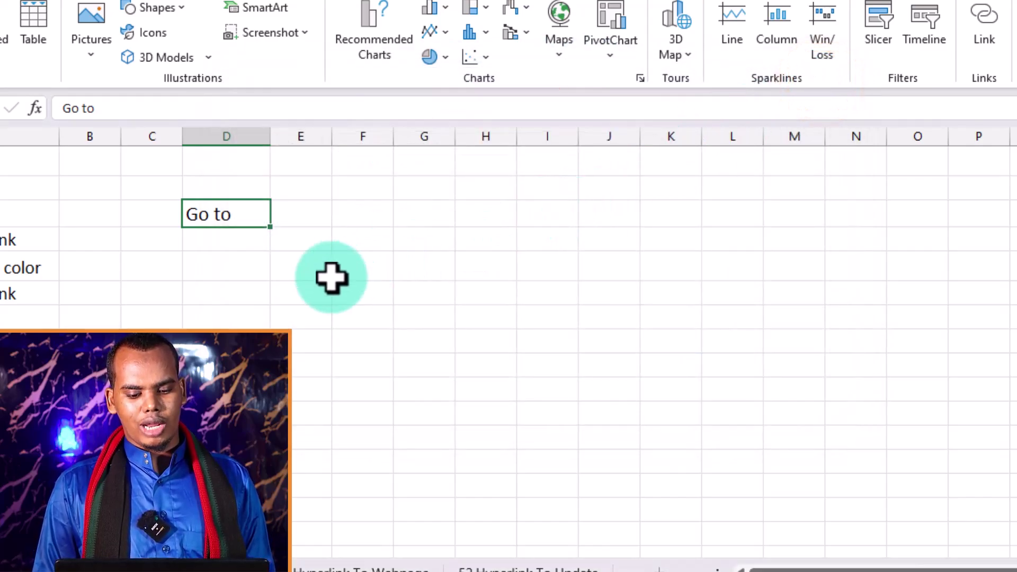
# Step: Open the hyperlink dialog from D3's right-click Link command and close it unchanged
pyautogui.rightClick(239, 215)
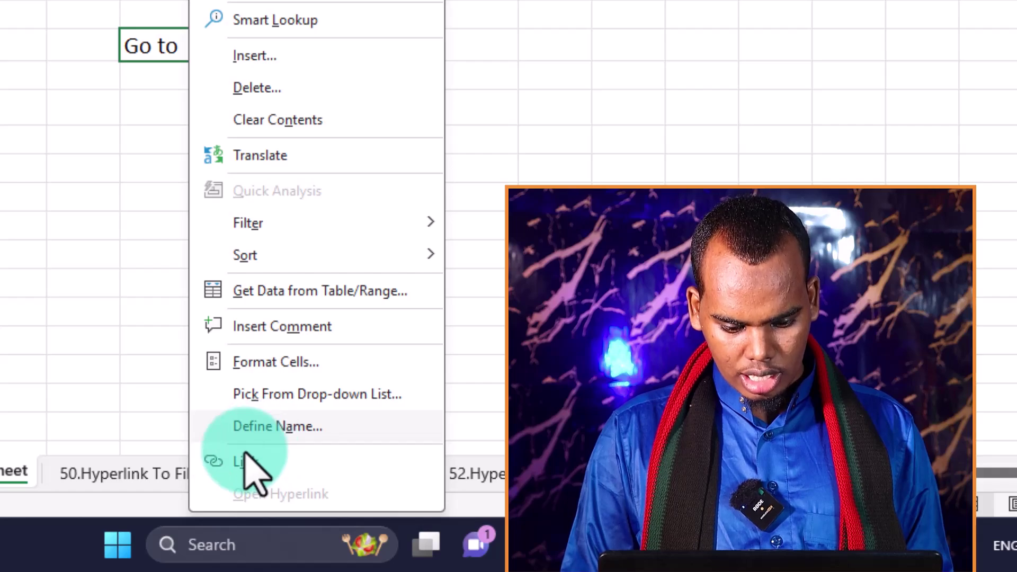
pyautogui.click(265, 458)
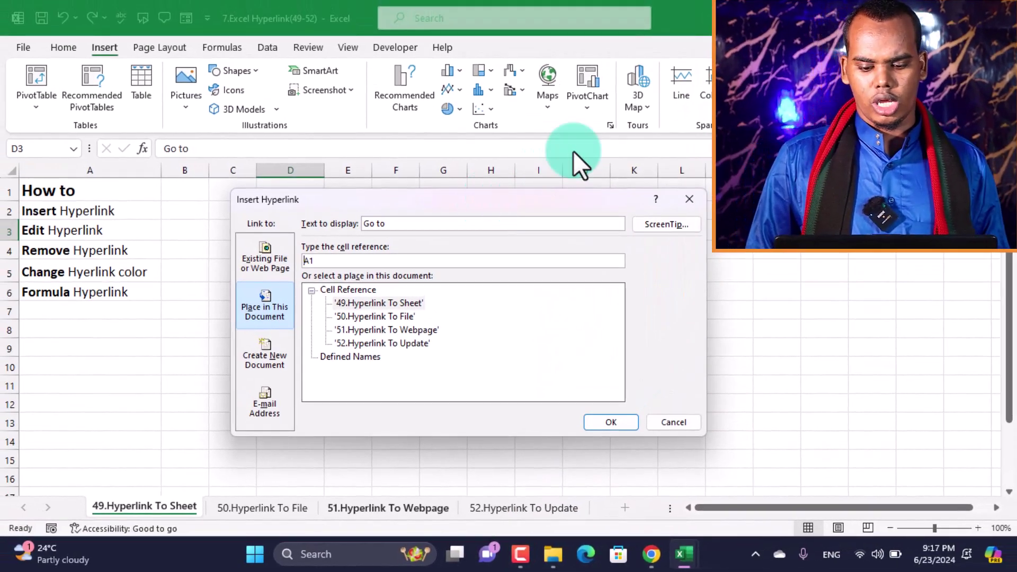
pyautogui.click(679, 199)
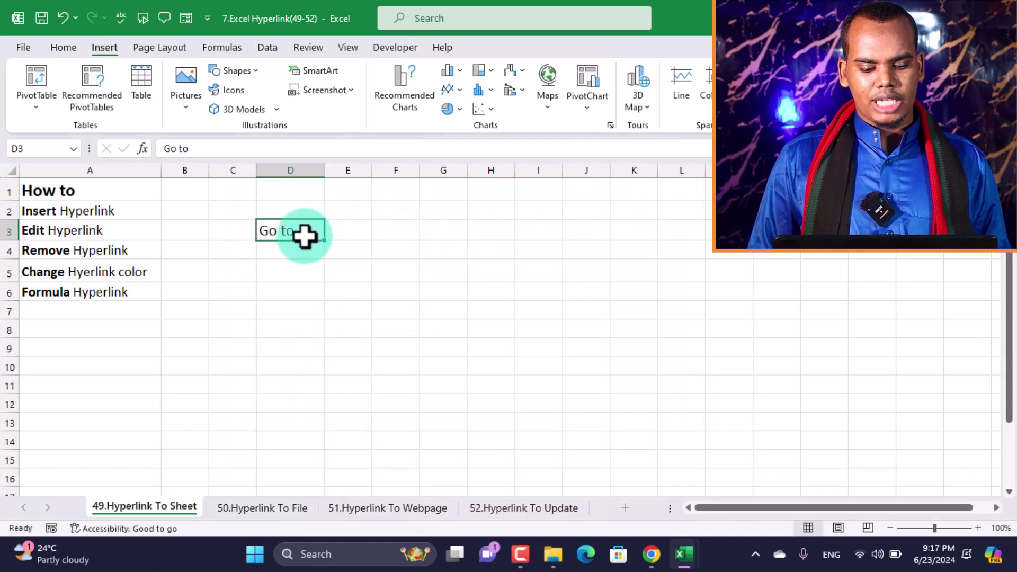
# Step: Review each Link to option for Go to, ending on Place in This Document with its four sheets
pyautogui.hotkey('ctrl', 'k')
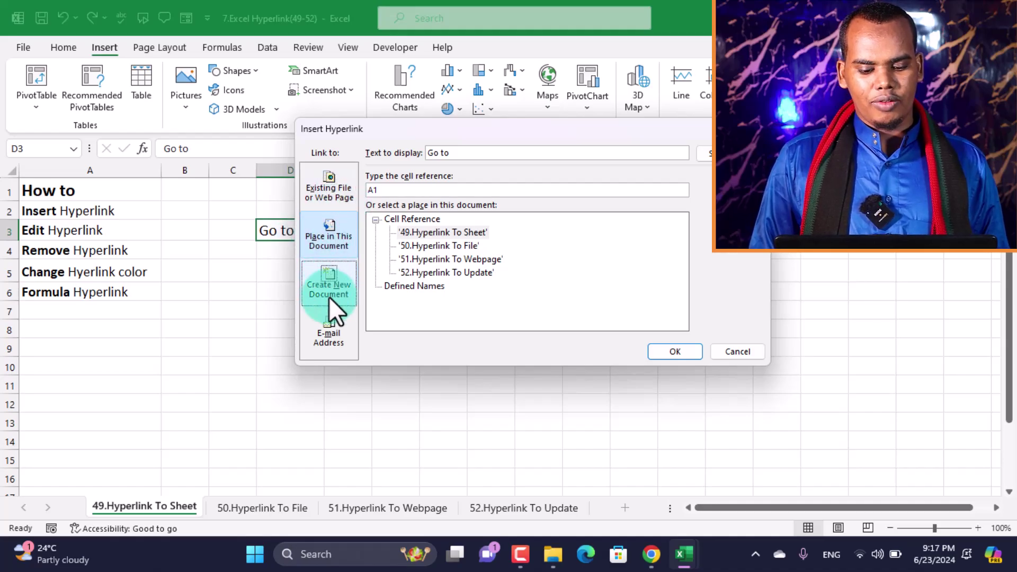
pyautogui.click(332, 183)
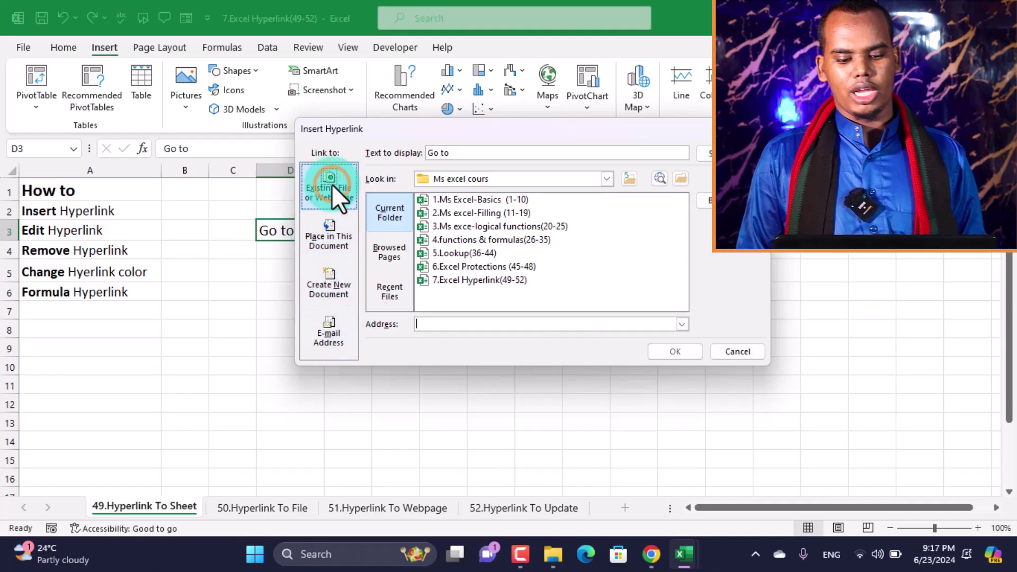
pyautogui.click(335, 231)
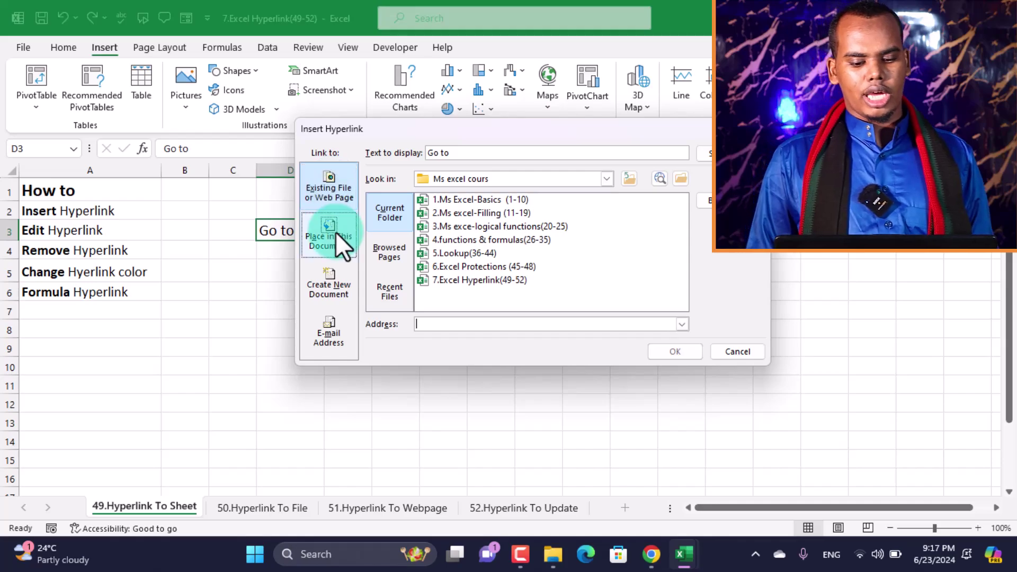
pyautogui.click(336, 236)
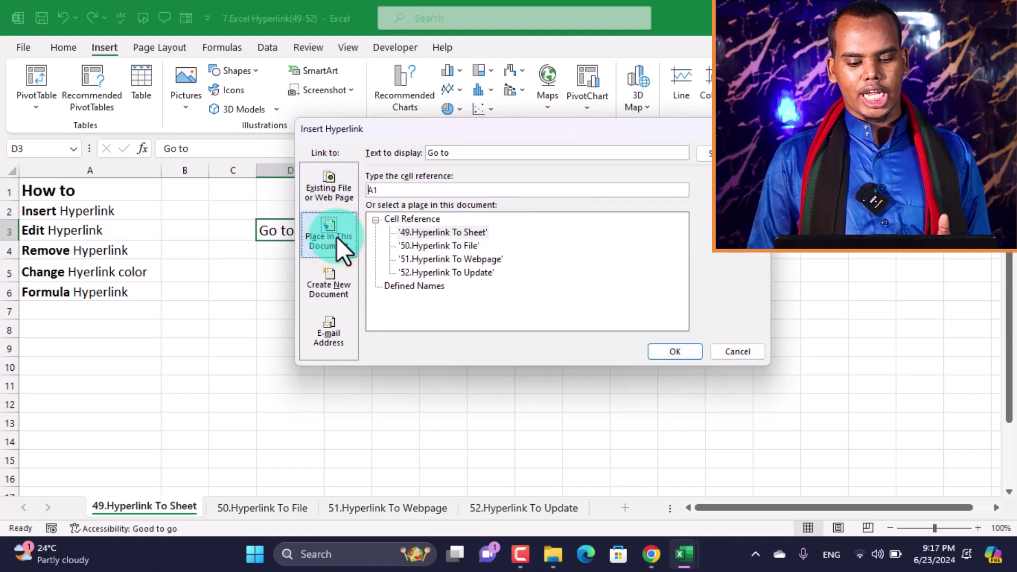
pyautogui.click(344, 283)
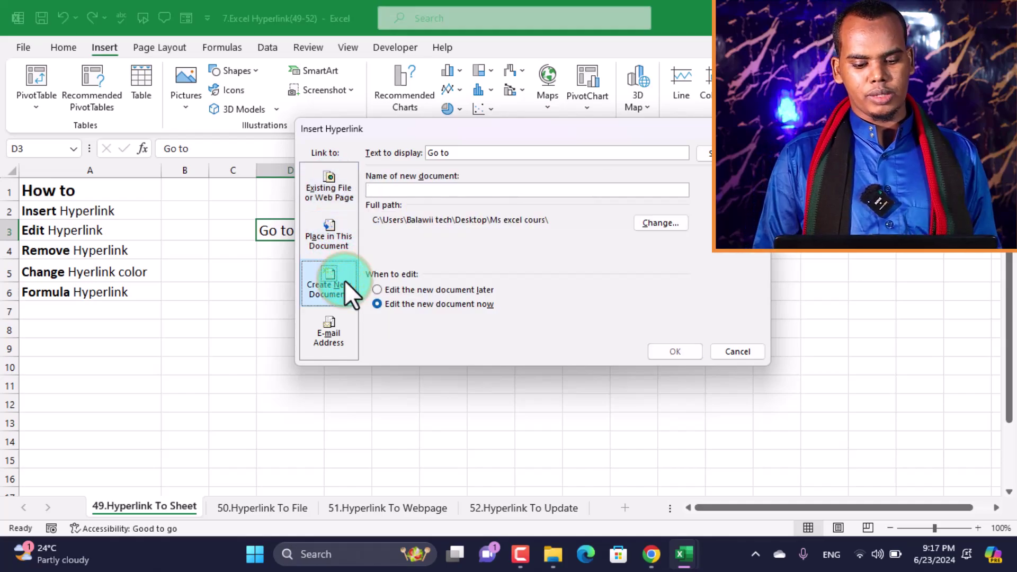
pyautogui.click(345, 342)
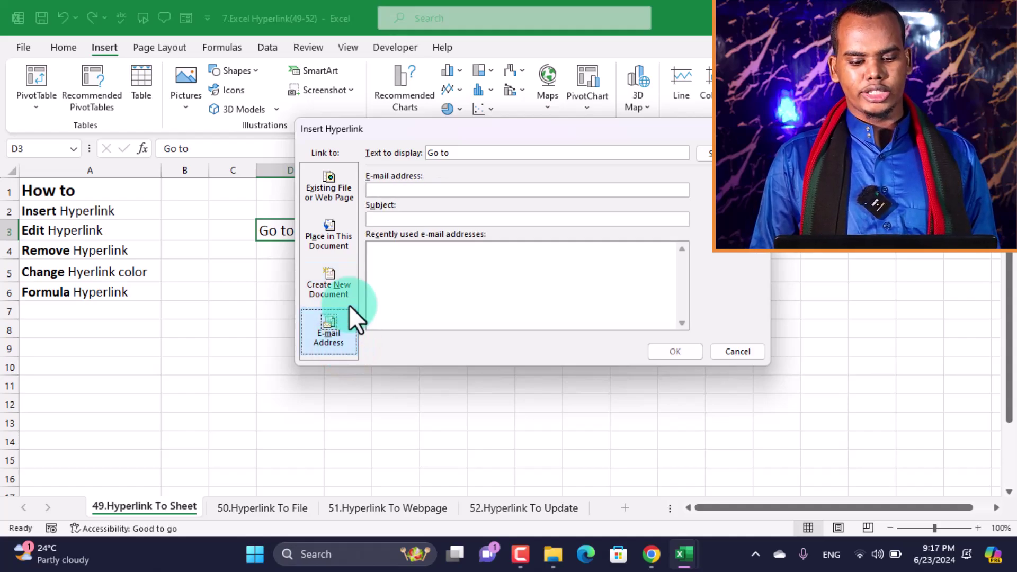
pyautogui.click(348, 236)
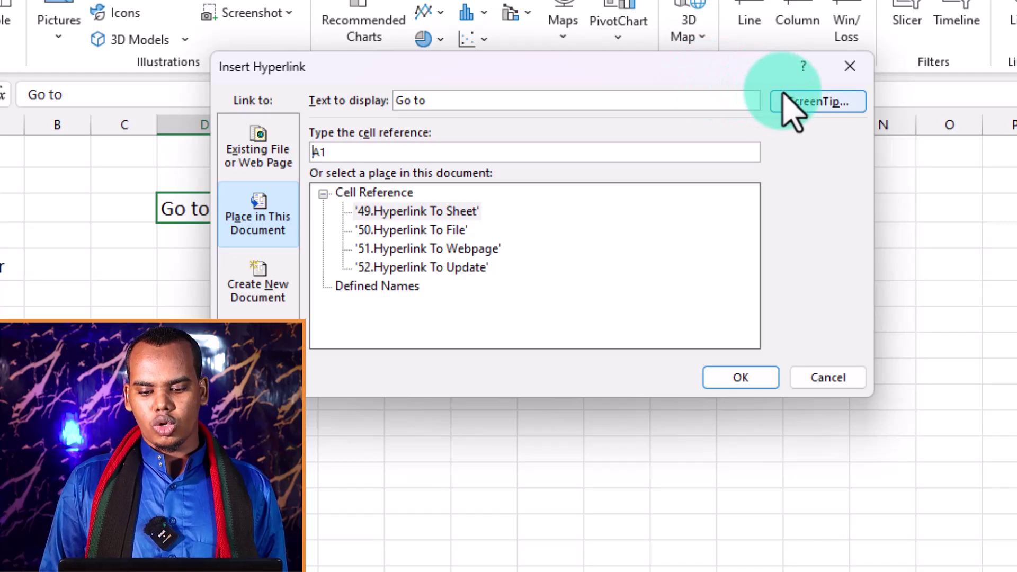
pyautogui.click(803, 101)
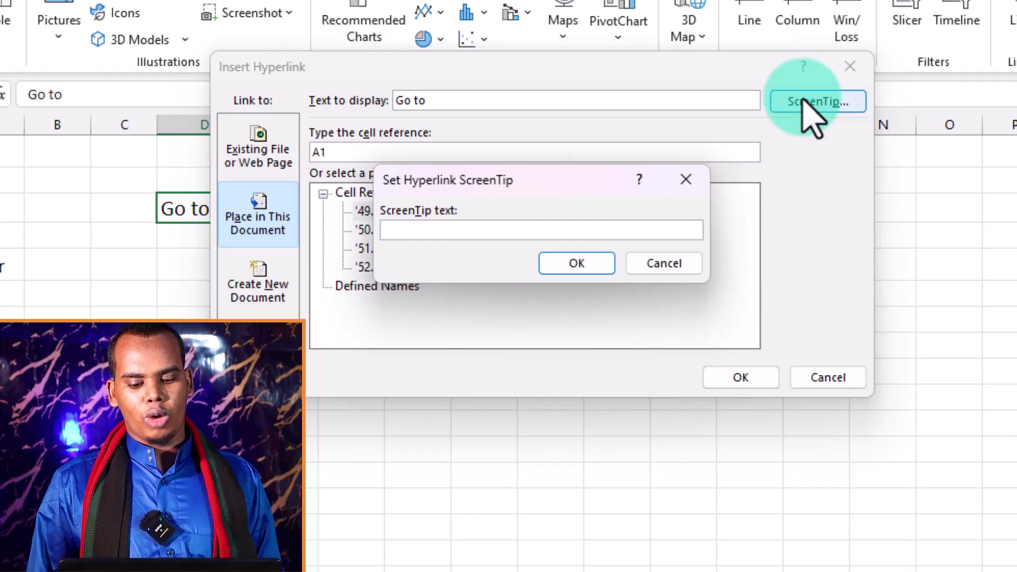
pyautogui.click(690, 178)
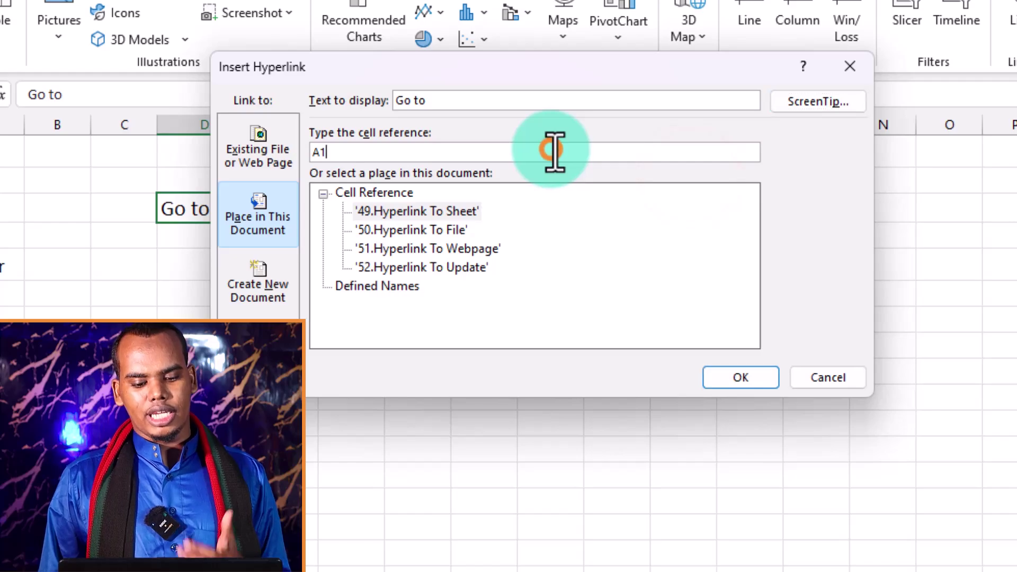
pyautogui.click(555, 151)
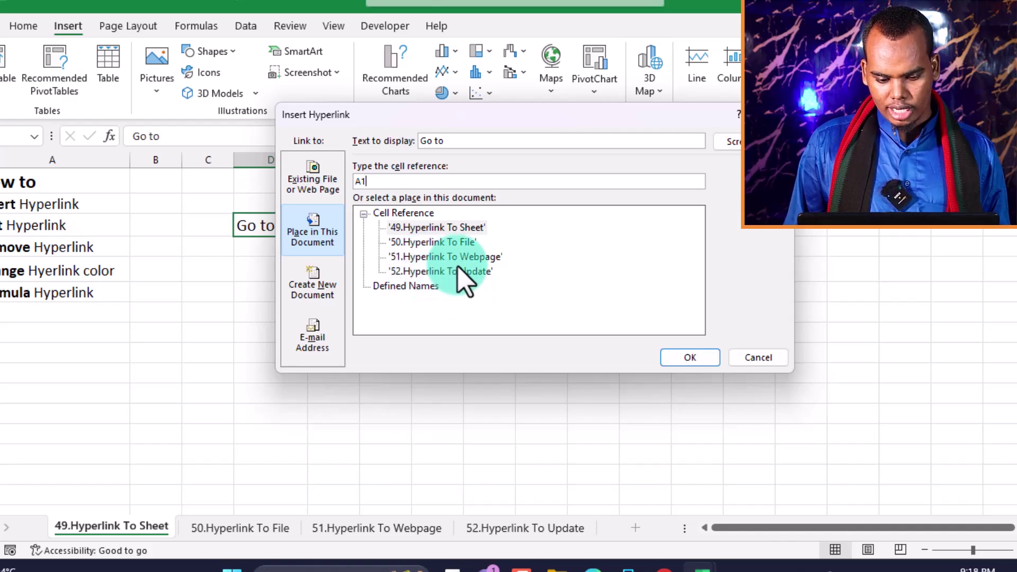
# Step: Link Go to in D3 to 52.Hyperlink To Update, test the link, and return to sheet 49
pyautogui.click(465, 288)
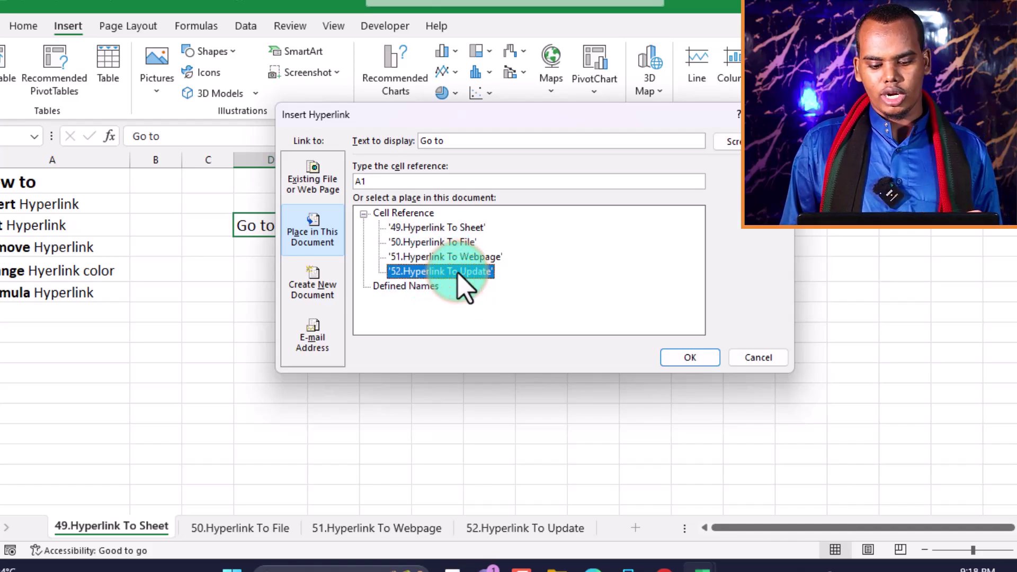
pyautogui.click(679, 357)
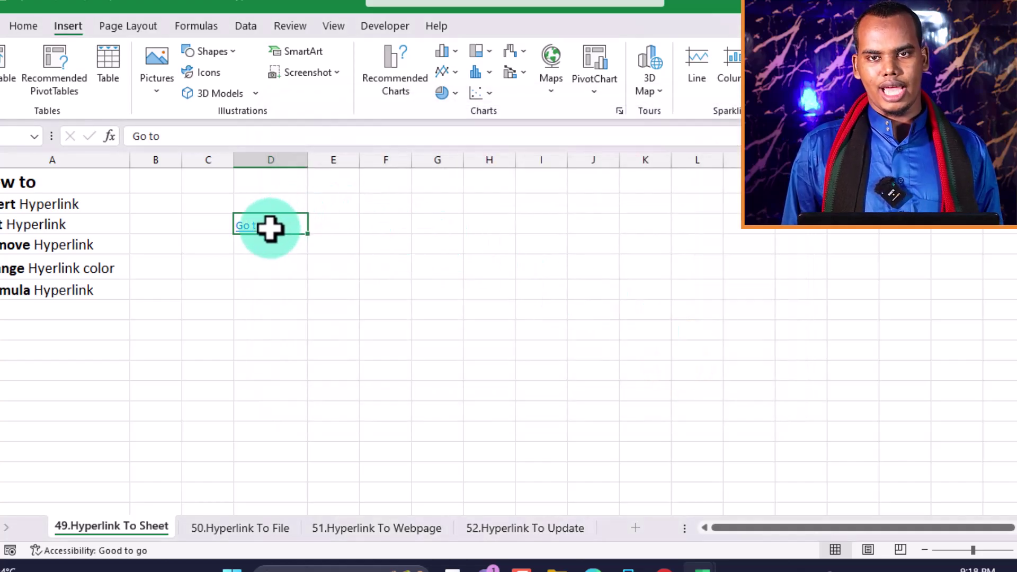
pyautogui.click(248, 227)
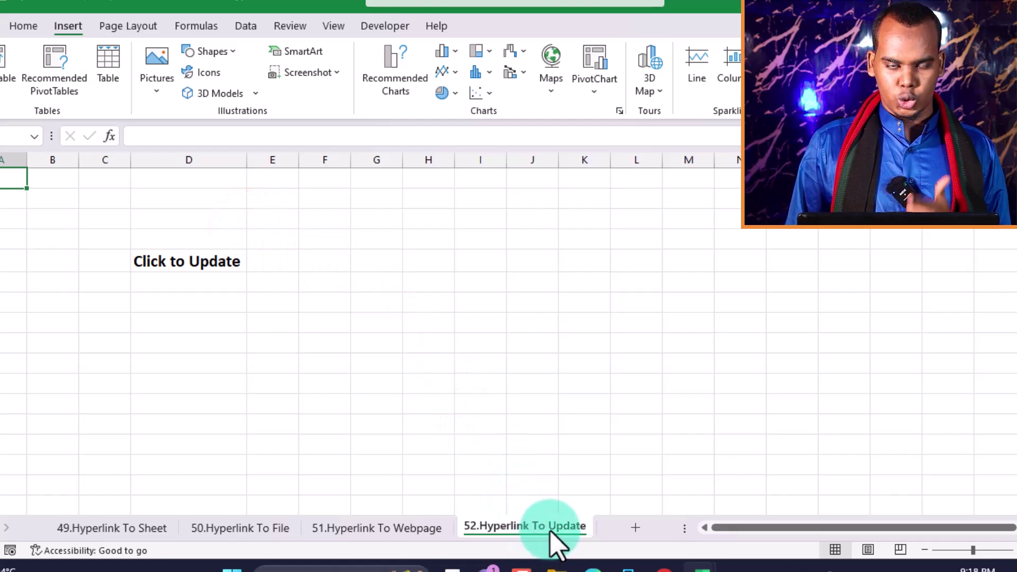
pyautogui.click(152, 527)
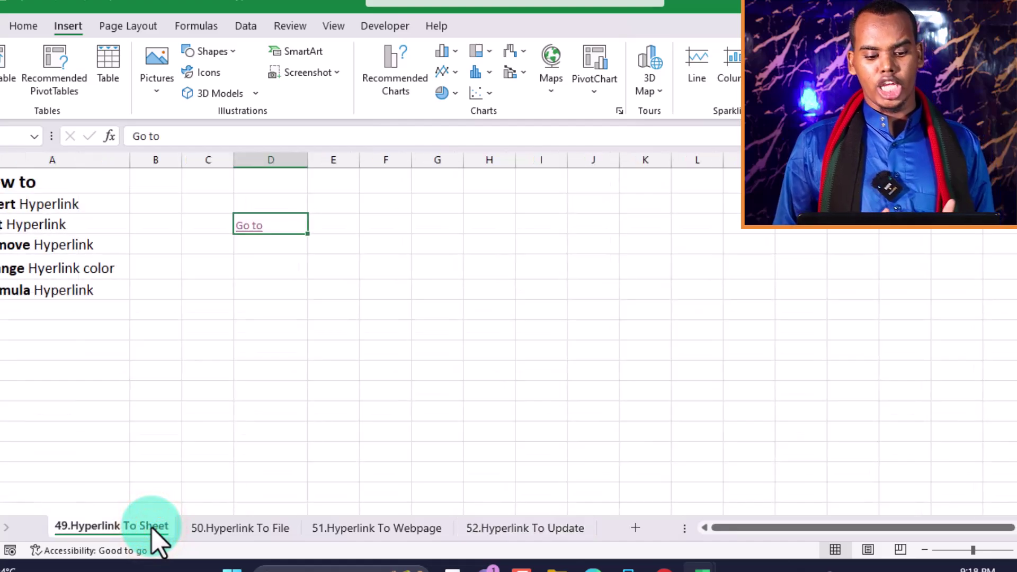
# Step: On 50.Hyperlink To File, select Click Here in D3 and begin an Existing File or Web Page link
pyautogui.click(228, 527)
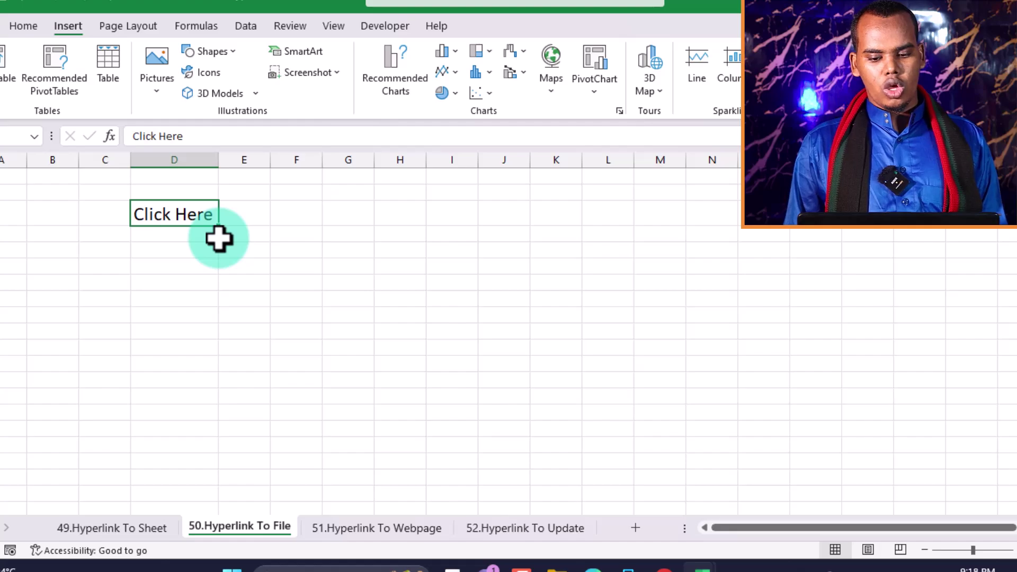
pyautogui.click(219, 239)
pyautogui.rightClick(218, 237)
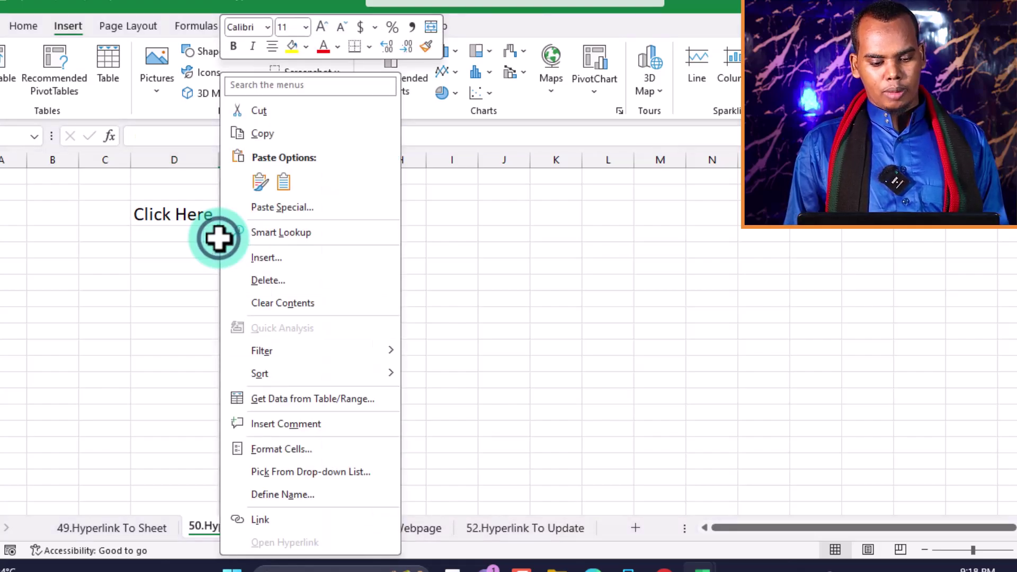
pyautogui.press('Escape')
pyautogui.click(182, 207)
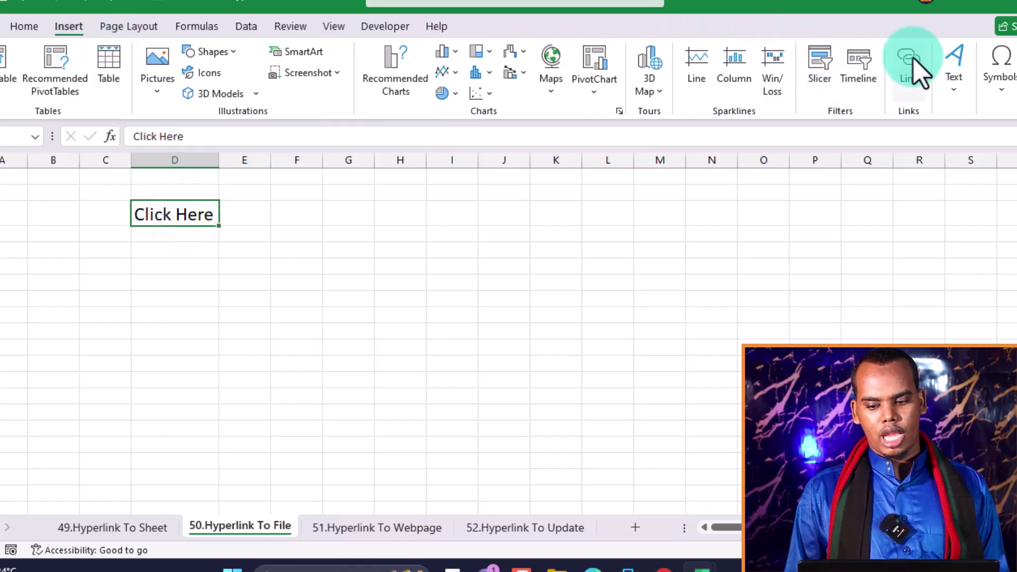
pyautogui.click(922, 58)
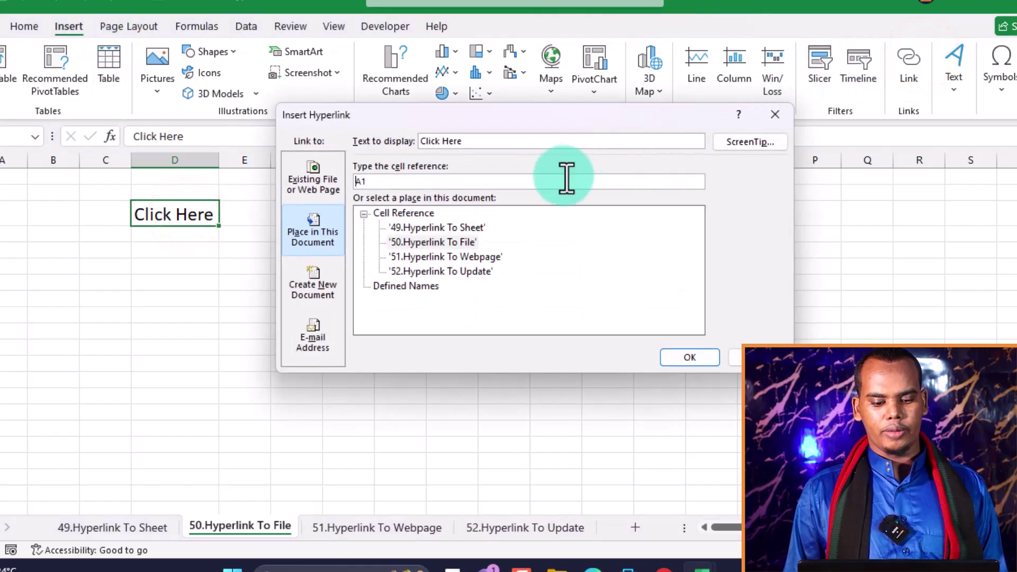
pyautogui.click(318, 180)
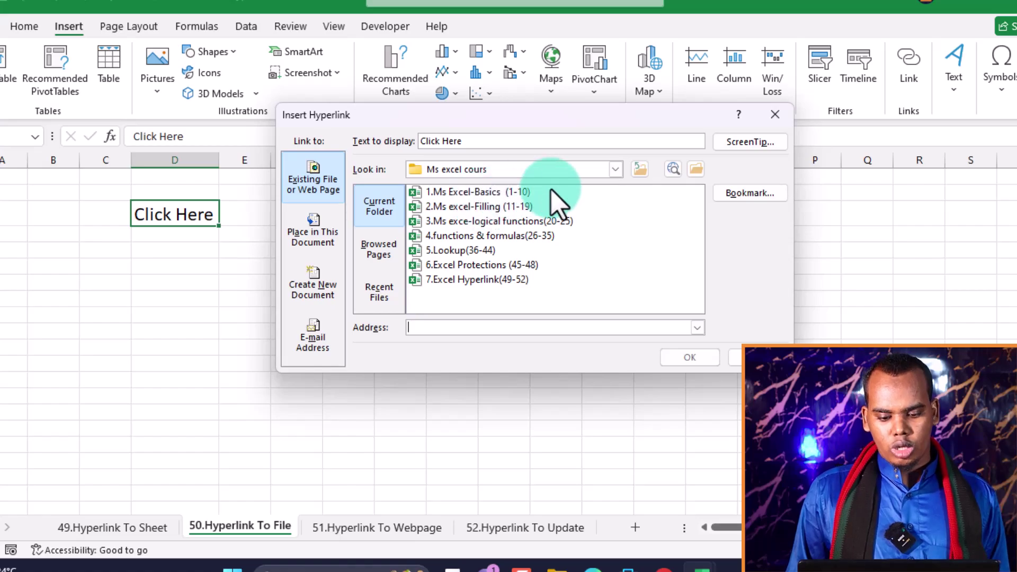
# Step: Link Click Here to Desktop's All Math Q&A.pdf, then follow the link and confirm opening the PDF
pyautogui.click(614, 169)
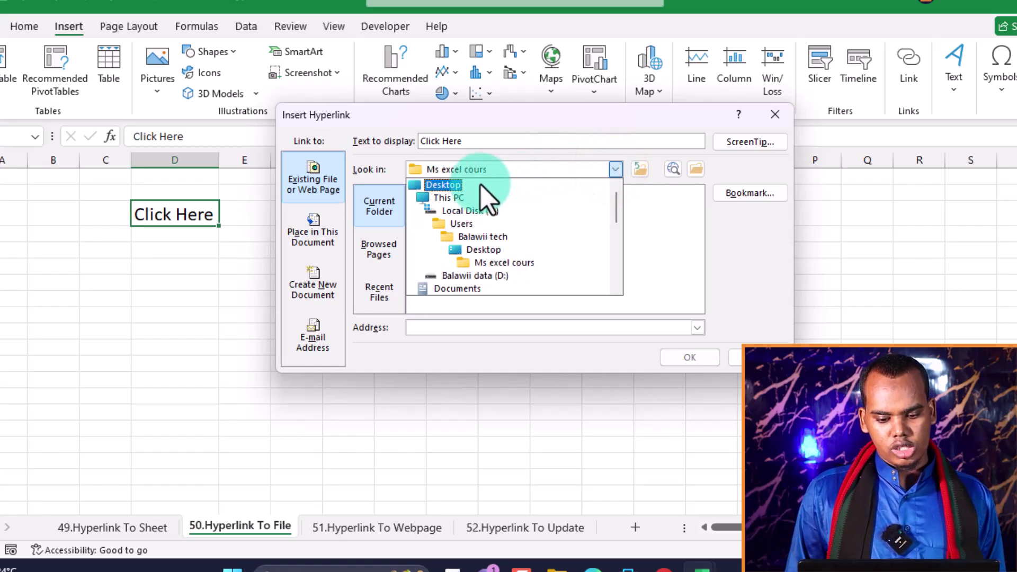
pyautogui.click(443, 185)
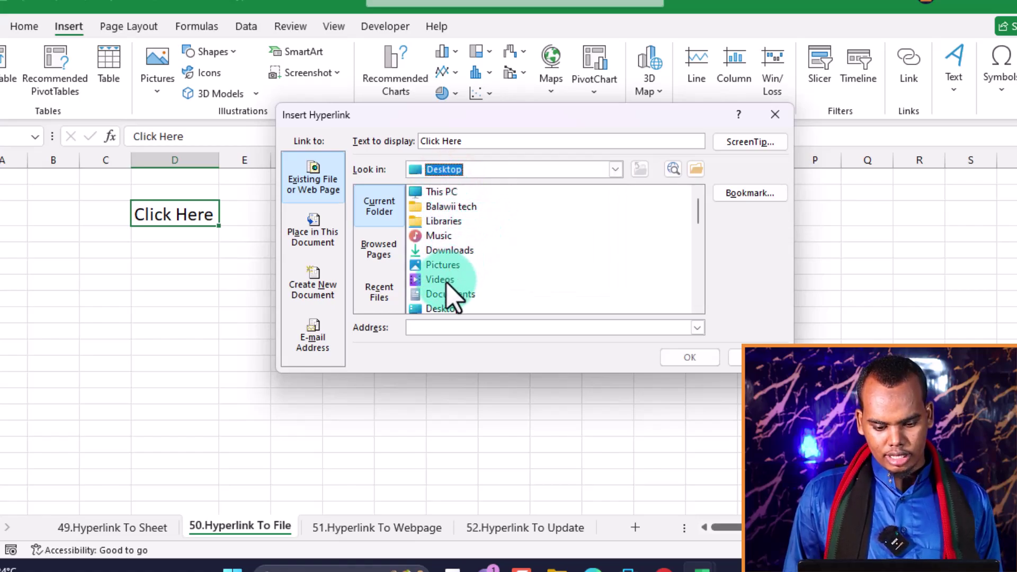
pyautogui.click(454, 309)
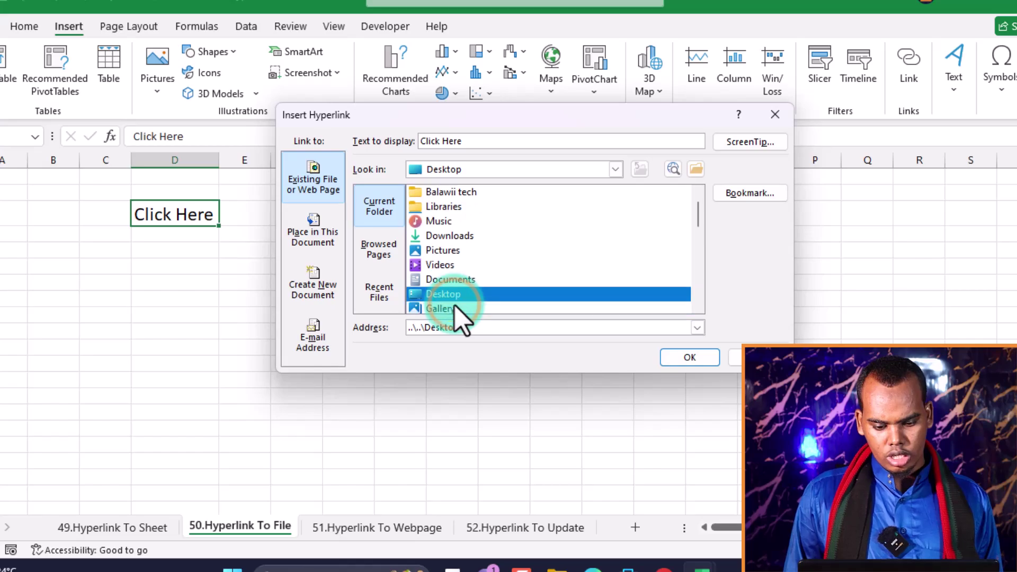
pyautogui.doubleClick(459, 295)
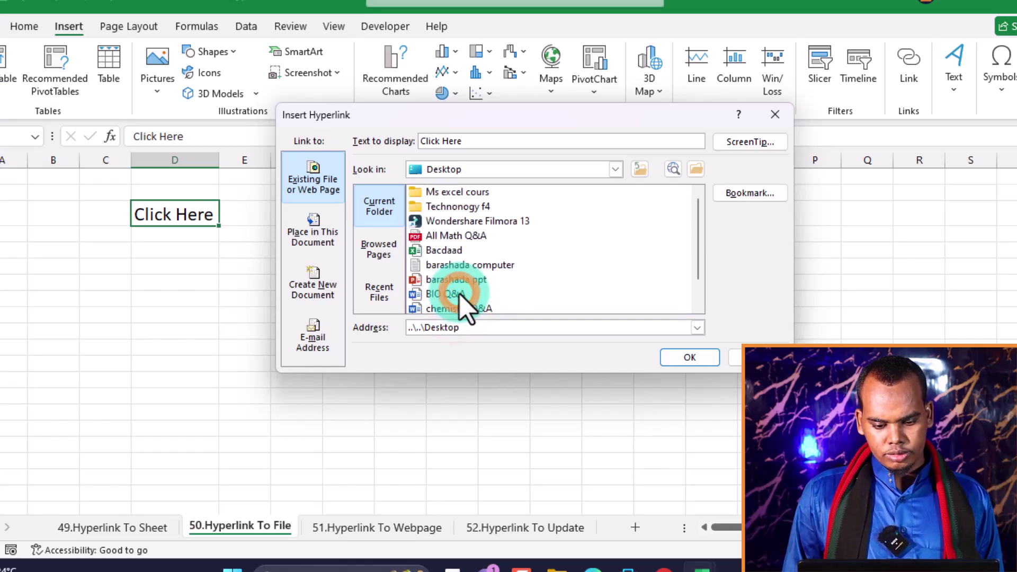
pyautogui.click(474, 236)
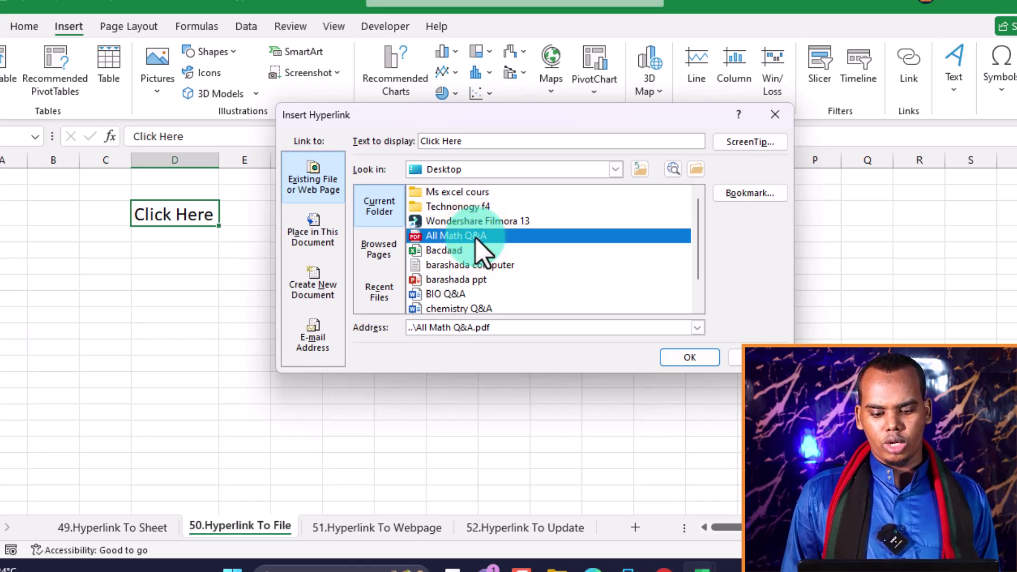
pyautogui.click(684, 356)
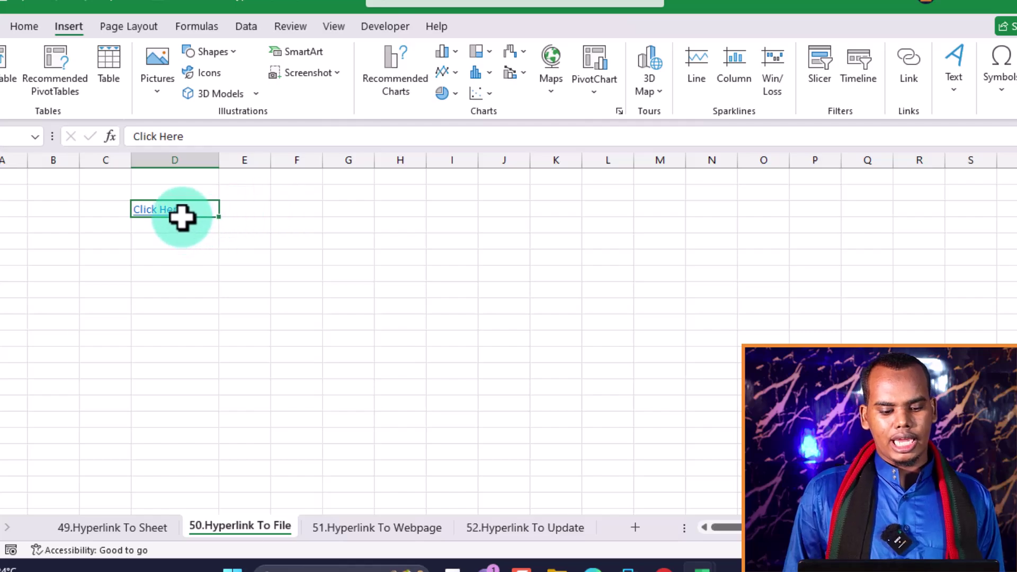
pyautogui.click(167, 211)
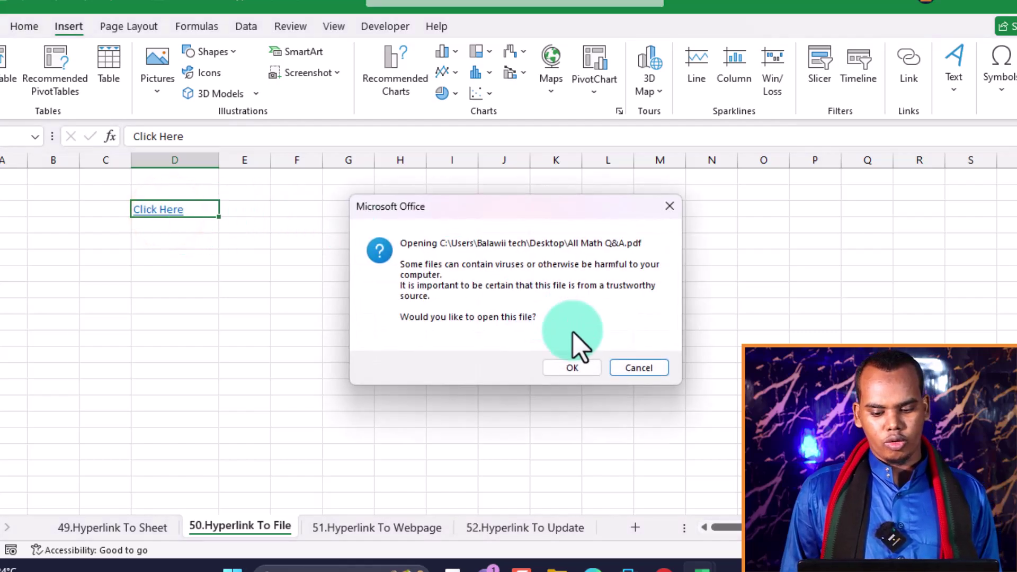
pyautogui.click(571, 368)
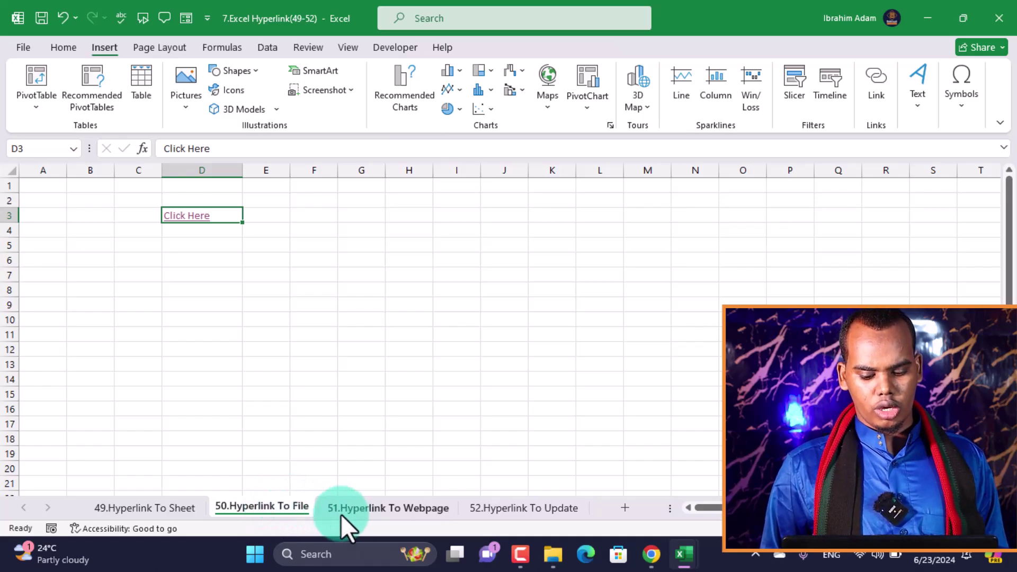
# Step: On 51.Hyperlink To Webpage, link the name in D3 to the presenter's YouTube channel address
pyautogui.click(377, 510)
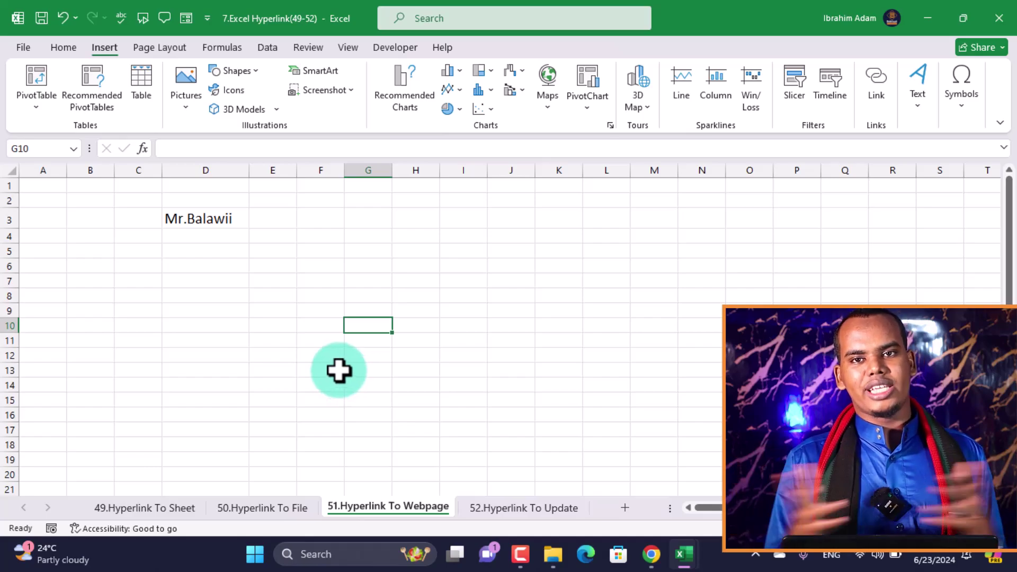
pyautogui.click(238, 219)
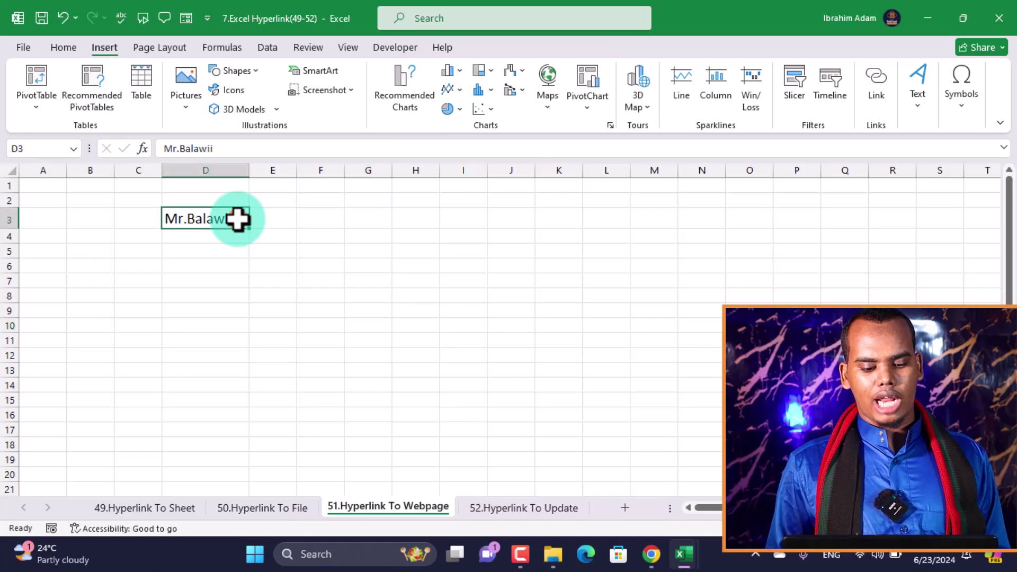
pyautogui.click(238, 218)
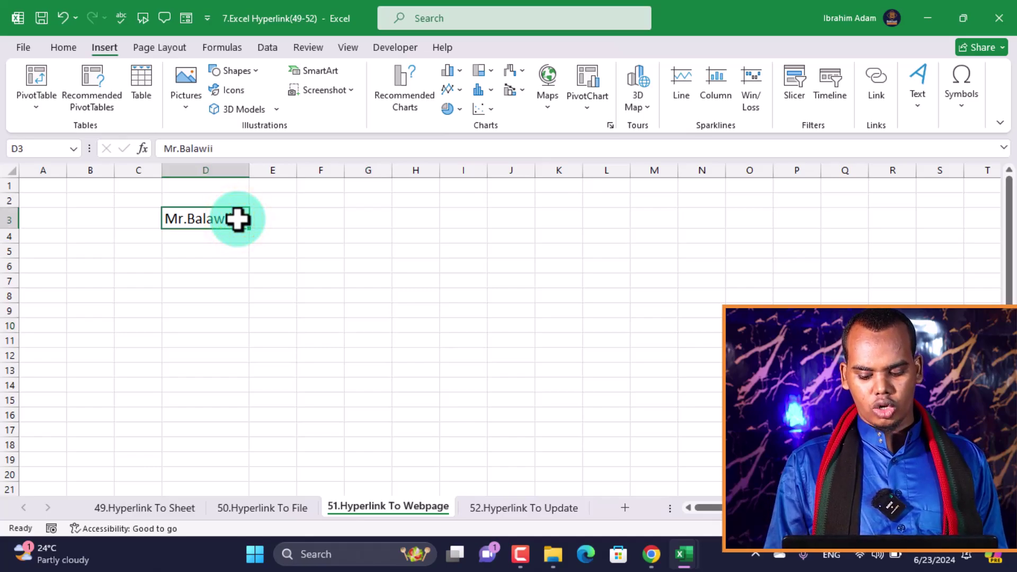
pyautogui.hotkey('ctrl', 'k')
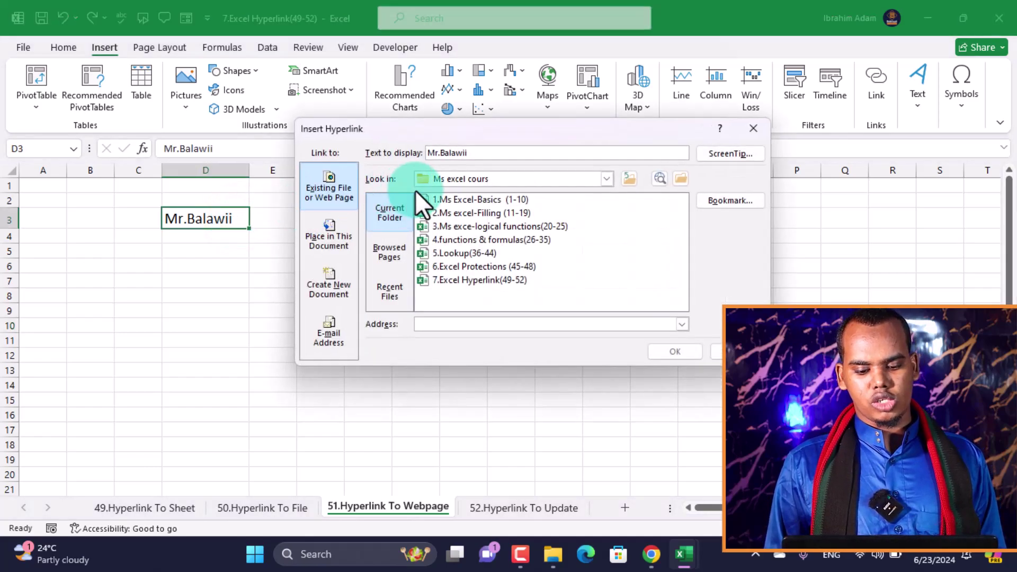
pyautogui.click(457, 325)
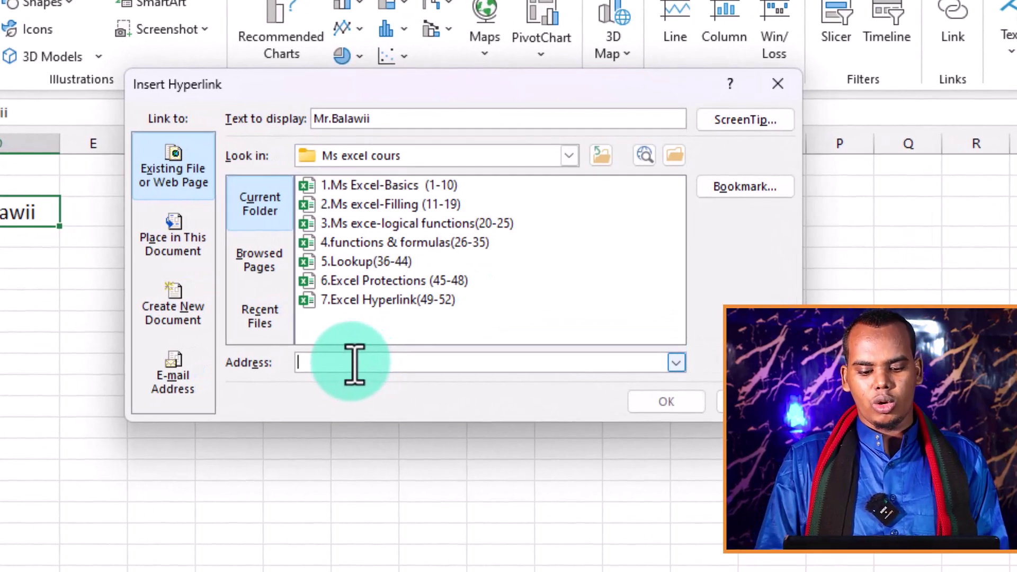
pyautogui.write('www.youtube.com/balawii')
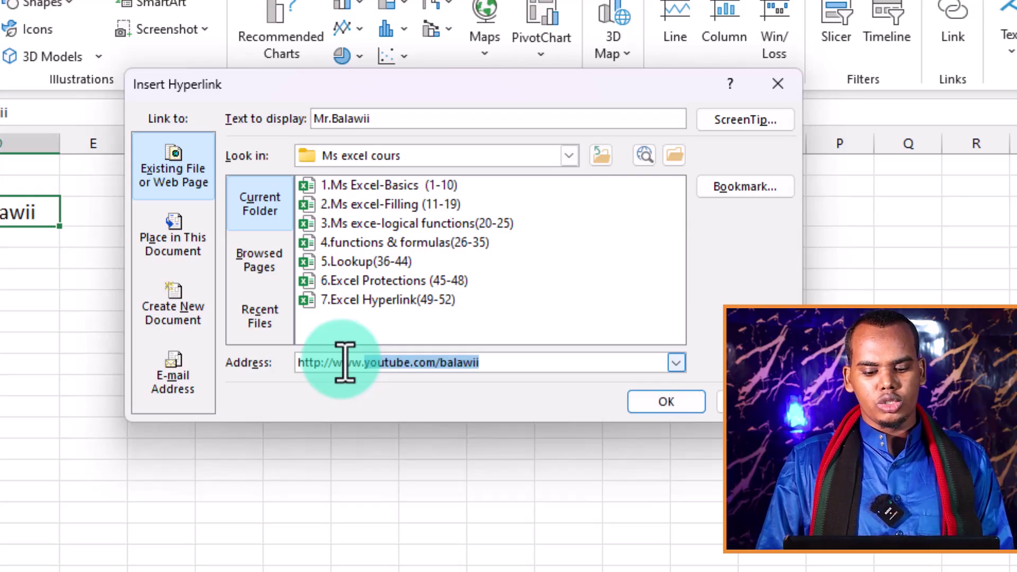
pyautogui.click(528, 363)
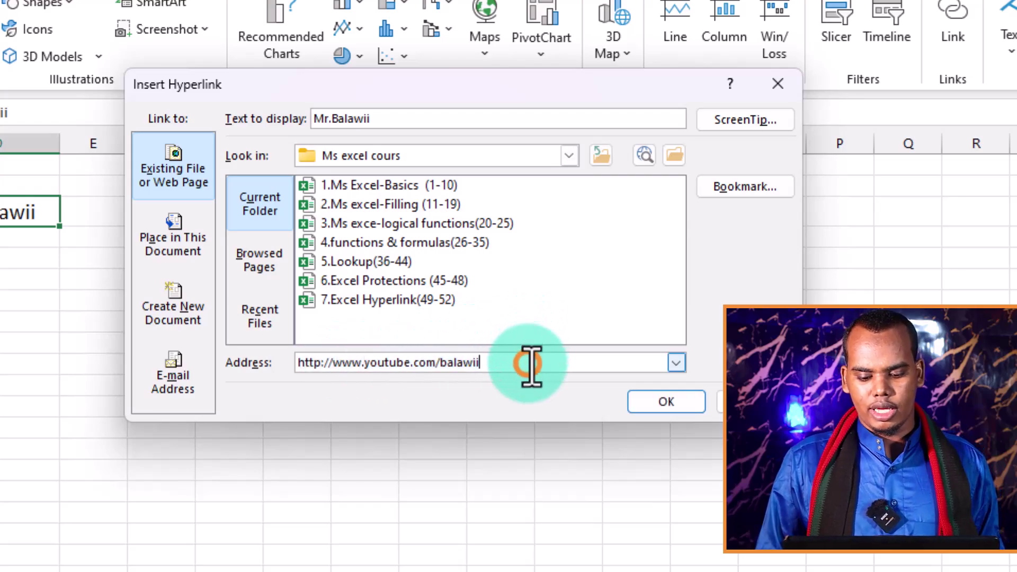
pyautogui.click(531, 366)
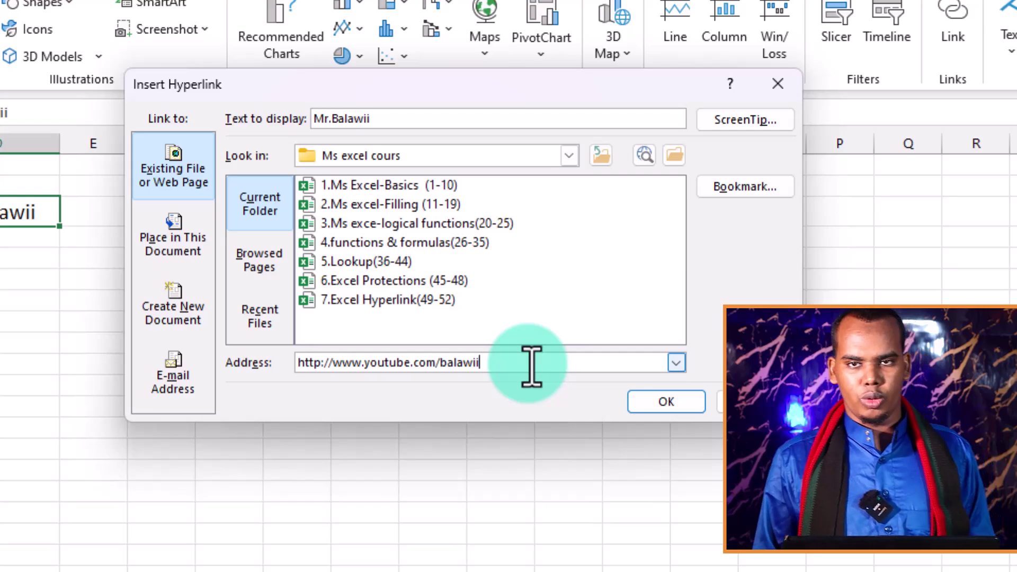
pyautogui.press('Return')
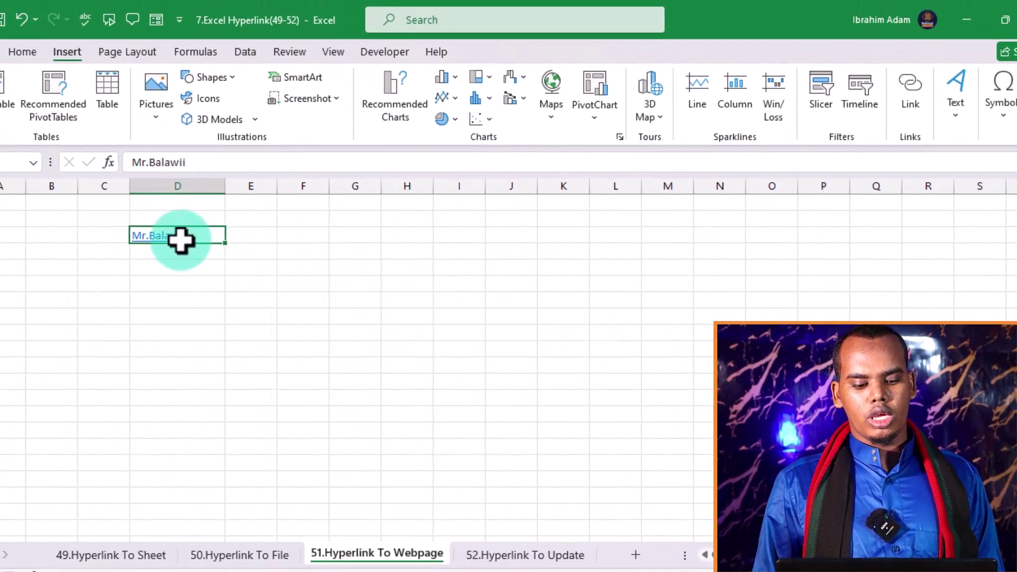
# Step: Follow the D3 link to the YouTube channel and browse its Videos tab
pyautogui.click(171, 237)
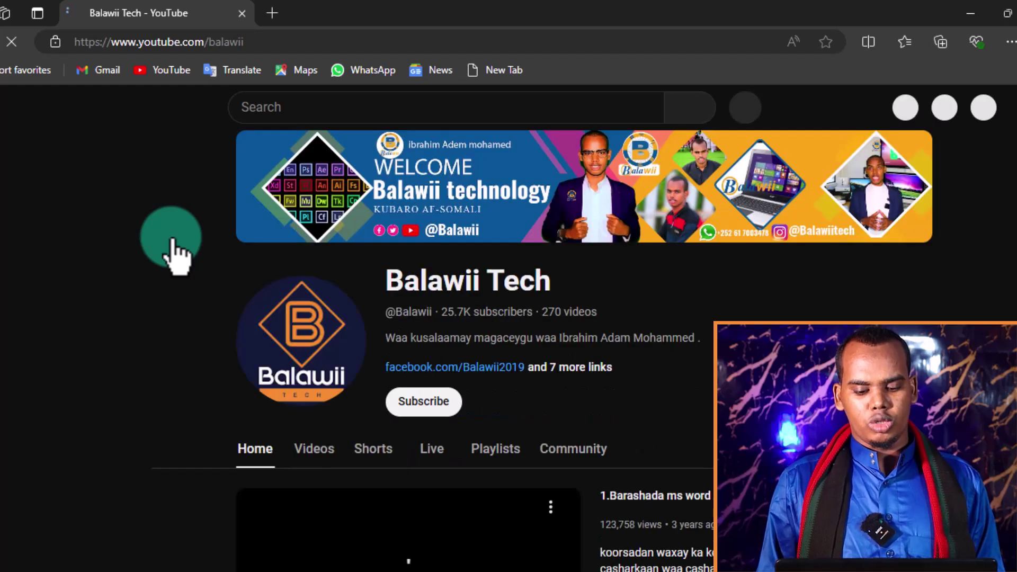
pyautogui.click(315, 446)
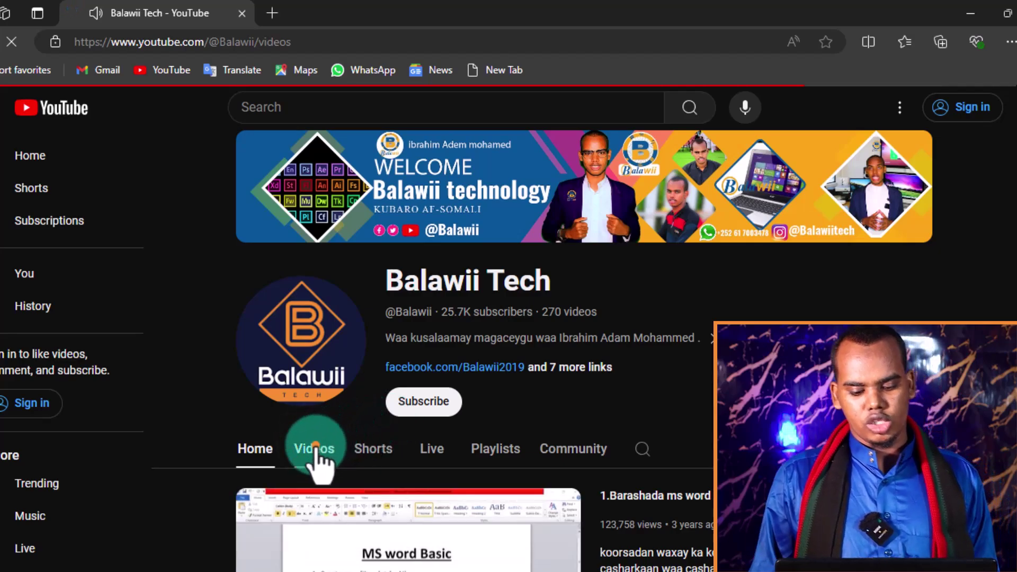
pyautogui.click(316, 447)
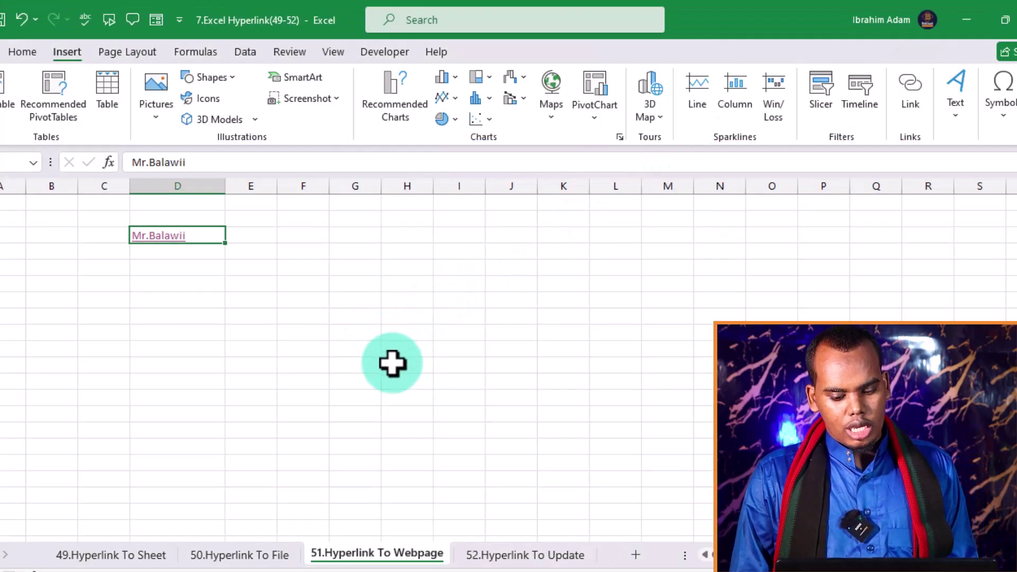
# Step: On sheet 52, link Click to Update to a new document tusaale.txt, edited immediately
pyautogui.click(513, 555)
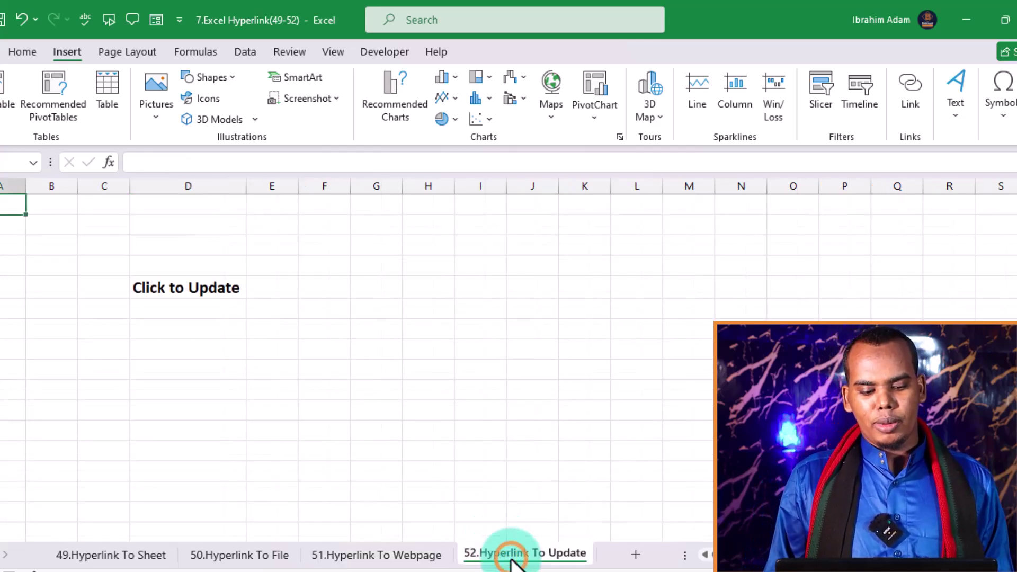
pyautogui.click(231, 286)
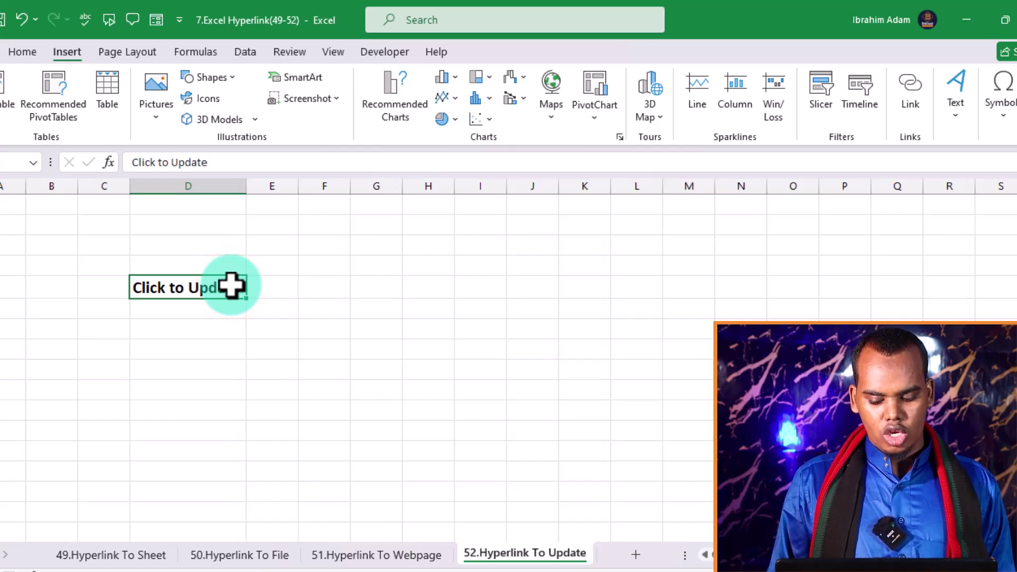
pyautogui.hotkey('ctrl', 'k')
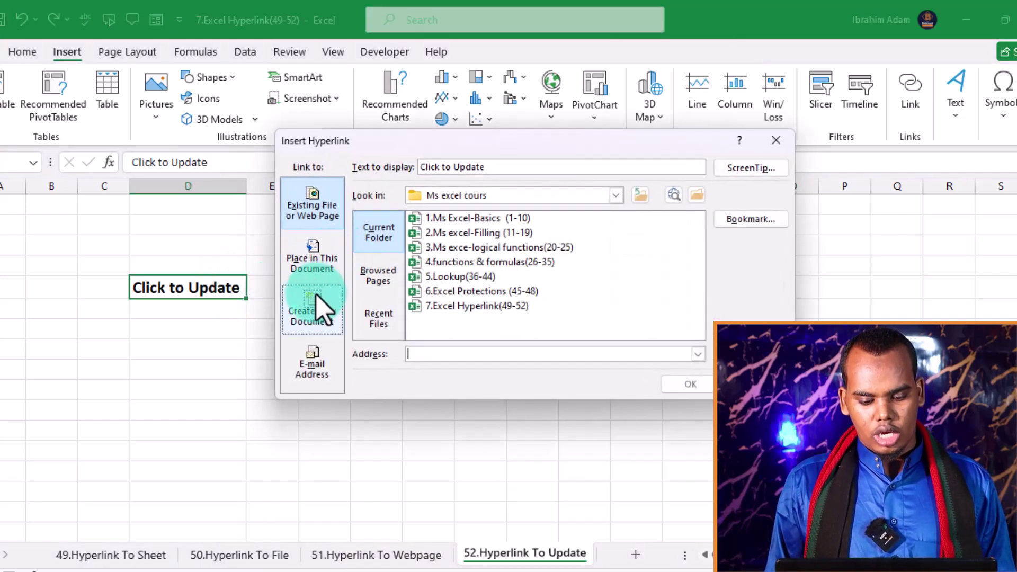
pyautogui.click(317, 313)
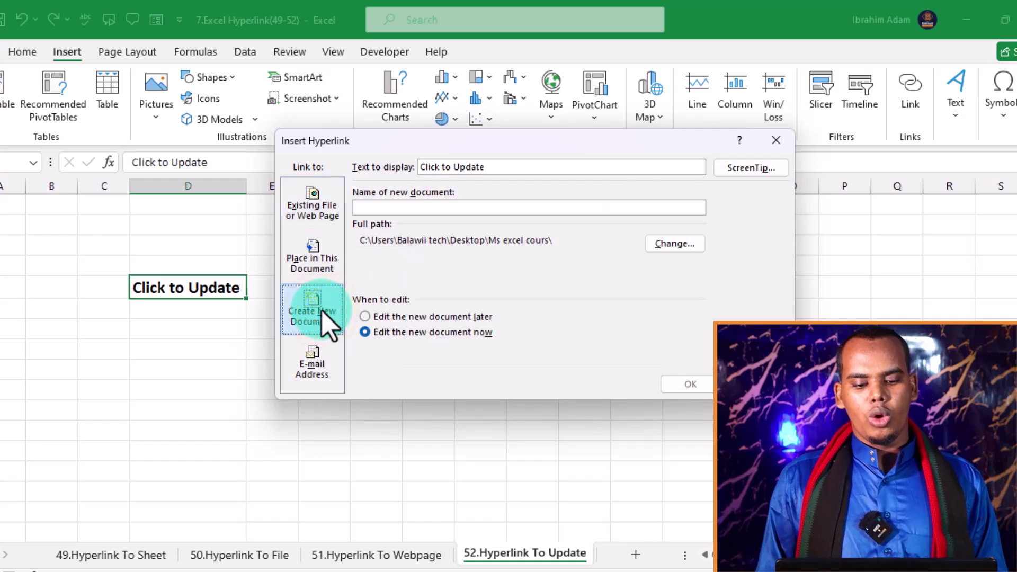
pyautogui.click(507, 208)
pyautogui.write('tusaale.')
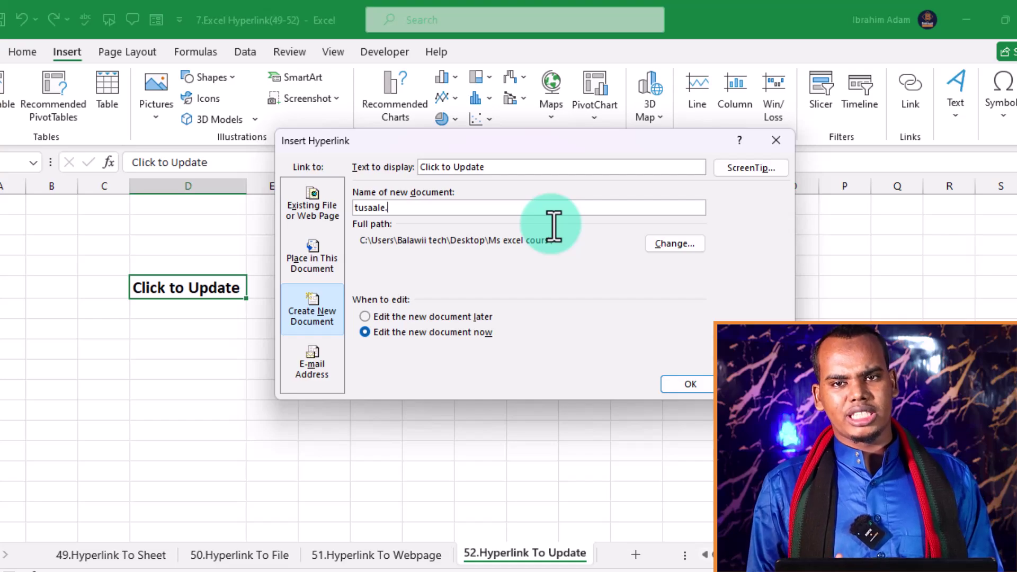
pyautogui.write('txt')
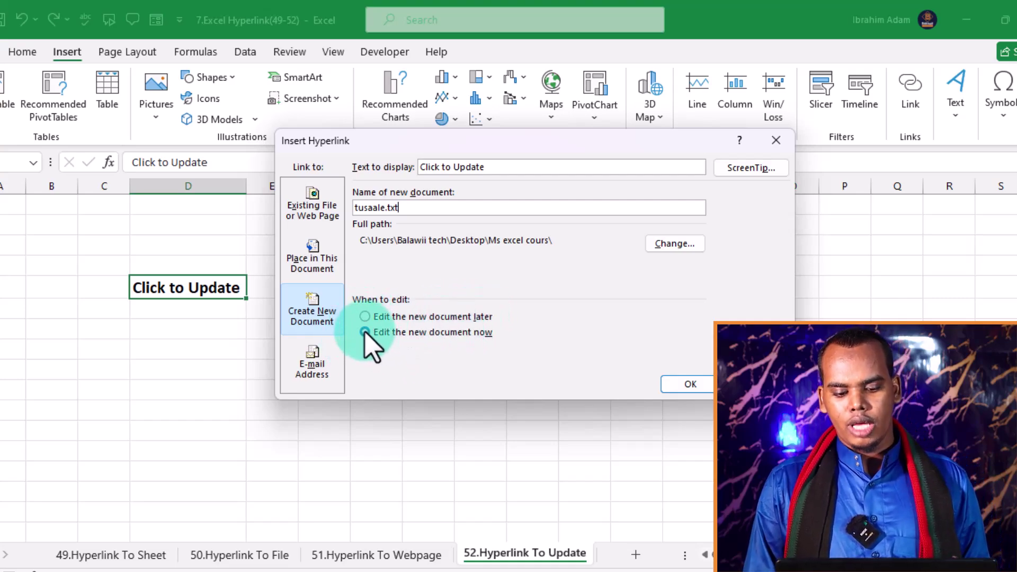
# Step: Confirm the new-document link and agree to create the empty tusaale.txt file
pyautogui.click(687, 383)
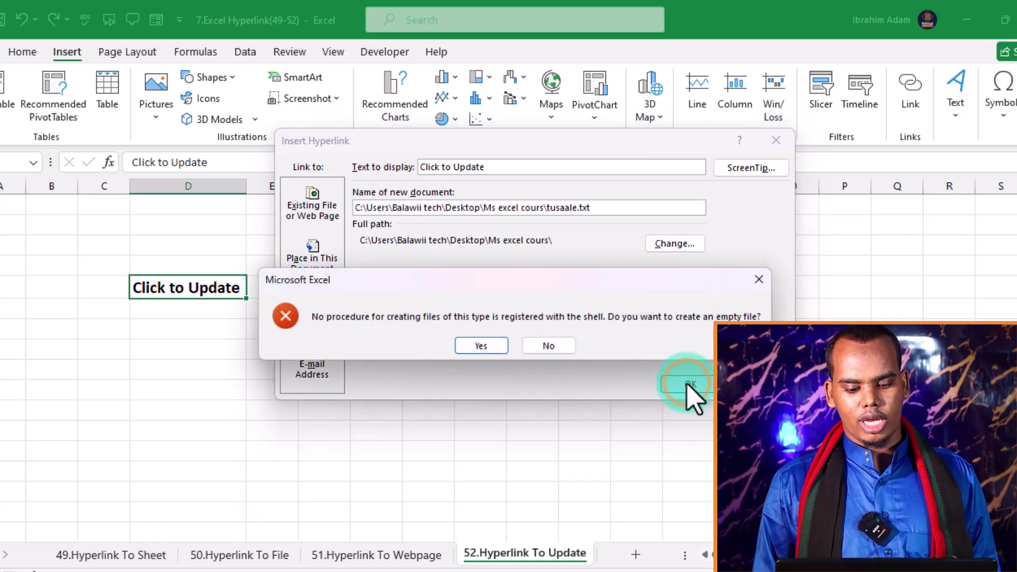
pyautogui.click(498, 347)
pyautogui.write('this is sample of')
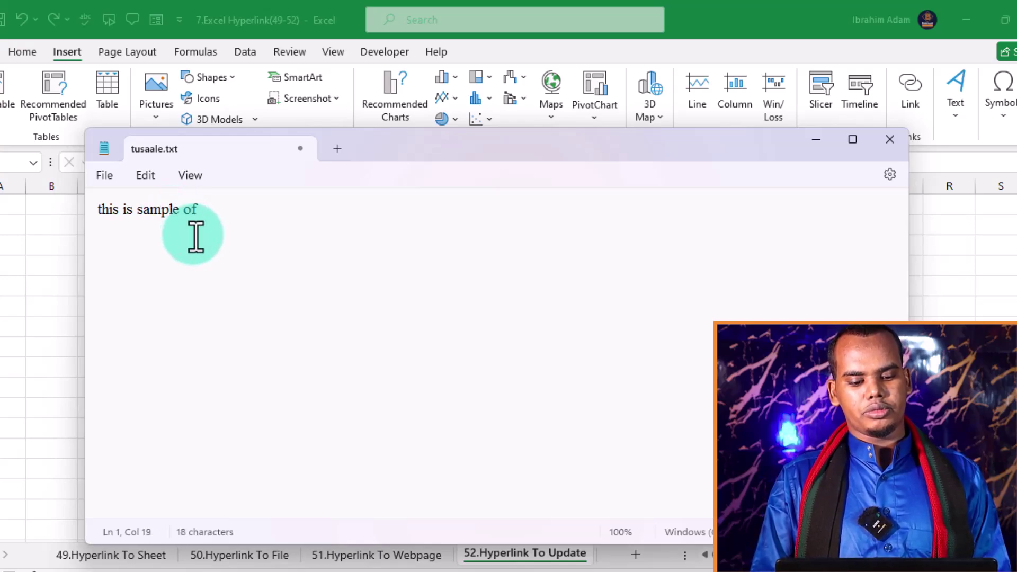
# Step: Complete the line with 'hyperlinks in excel', then dictate a second line using Win+H voice typing
pyautogui.write('hyperli')
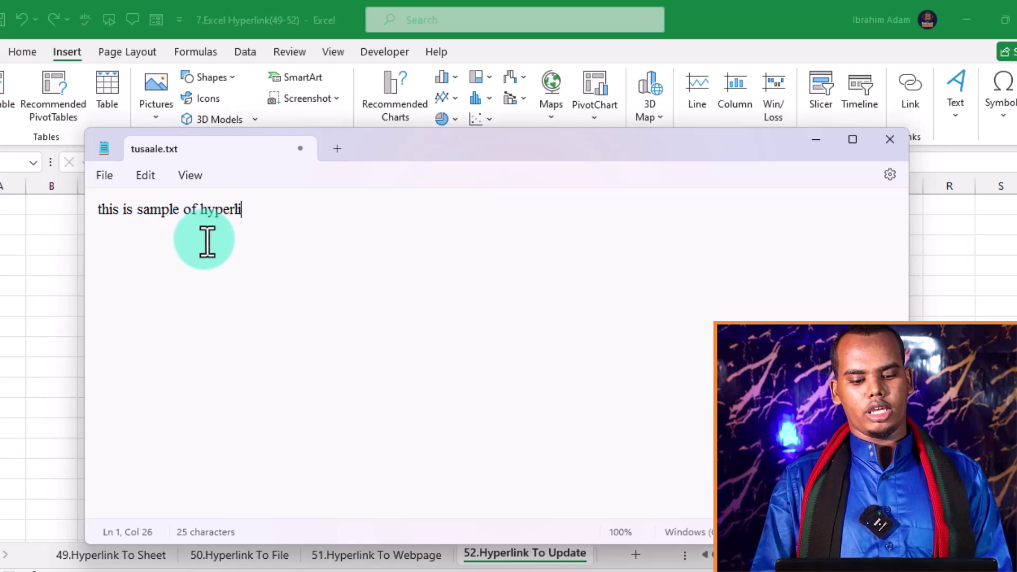
pyautogui.write('nks in ex')
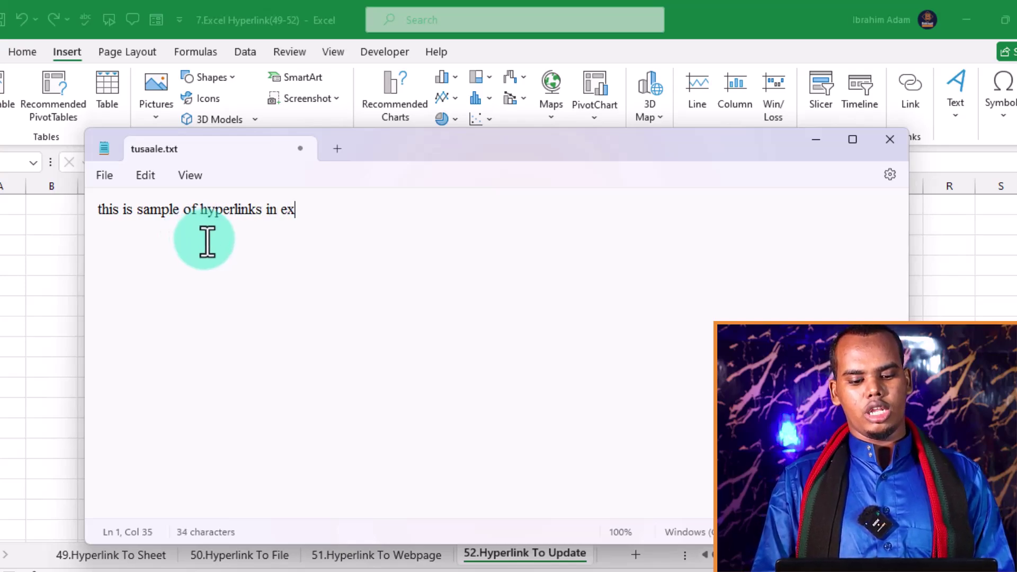
pyautogui.write('cel')
pyautogui.press('Return')
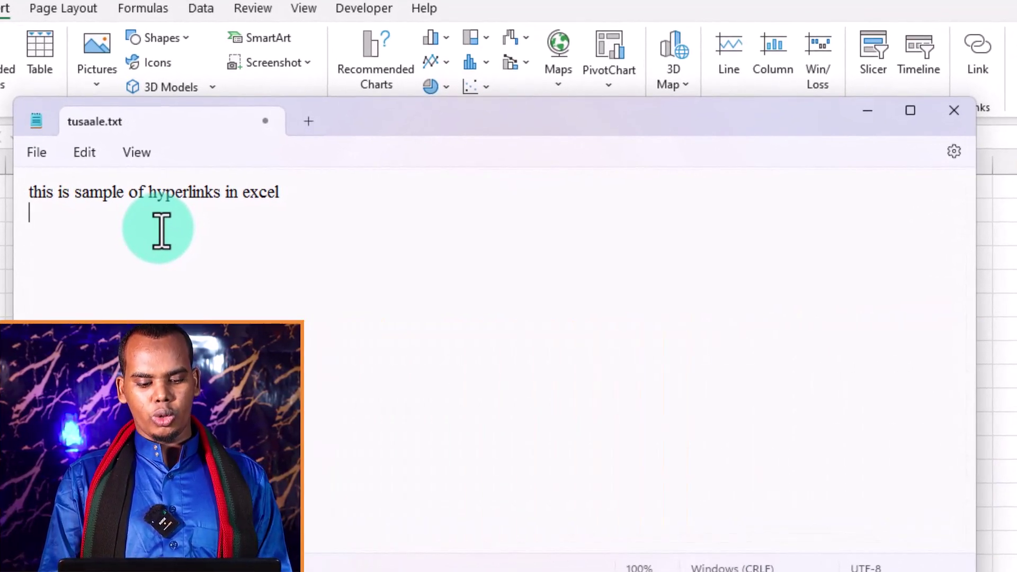
pyautogui.press('super+h')
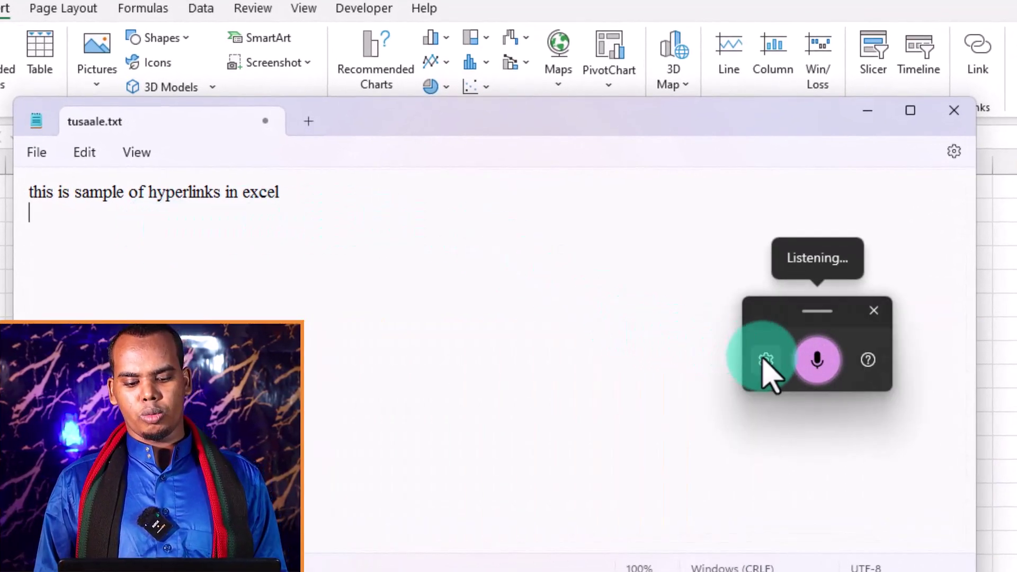
pyautogui.click(834, 357)
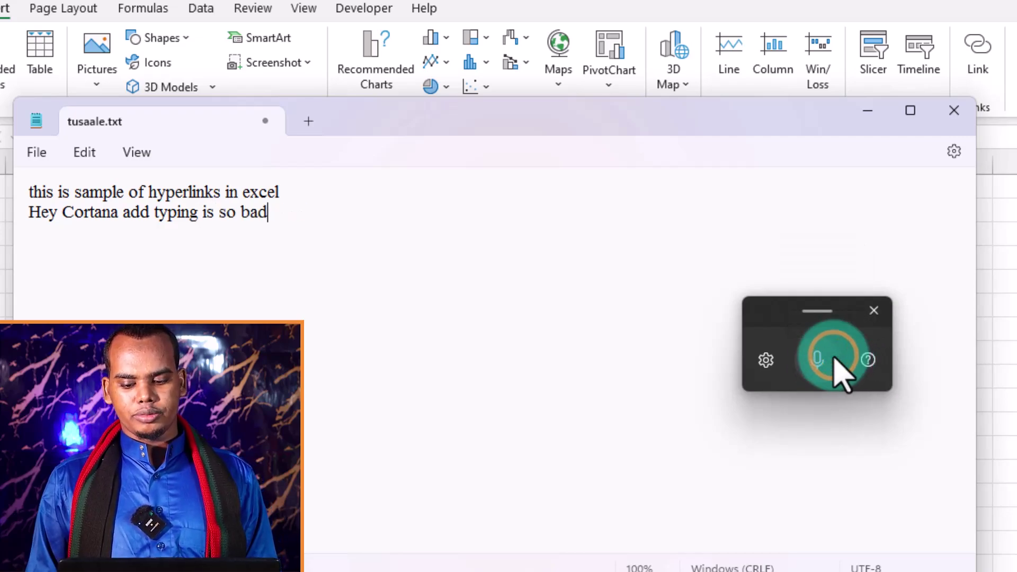
pyautogui.click(816, 360)
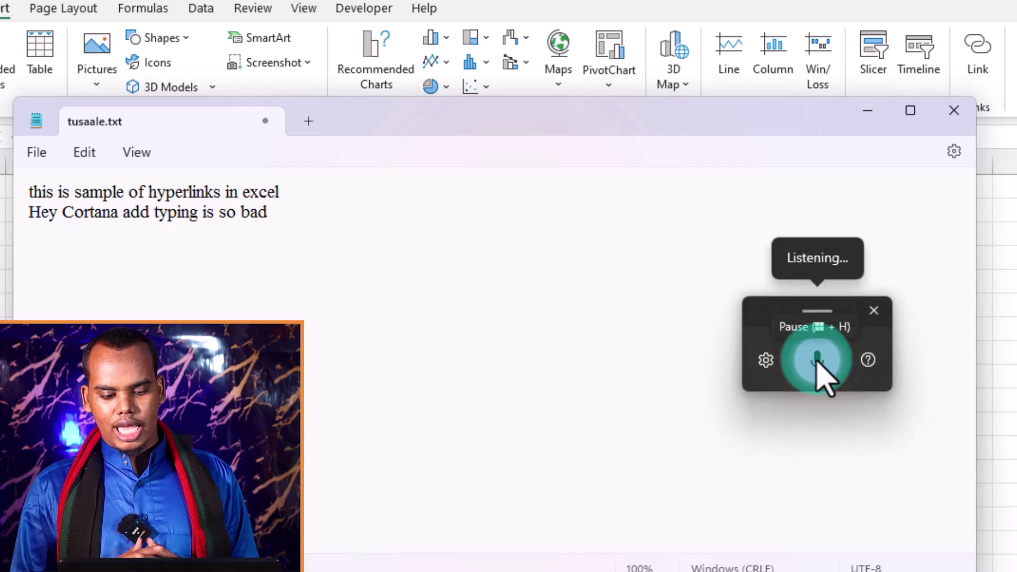
pyautogui.click(823, 364)
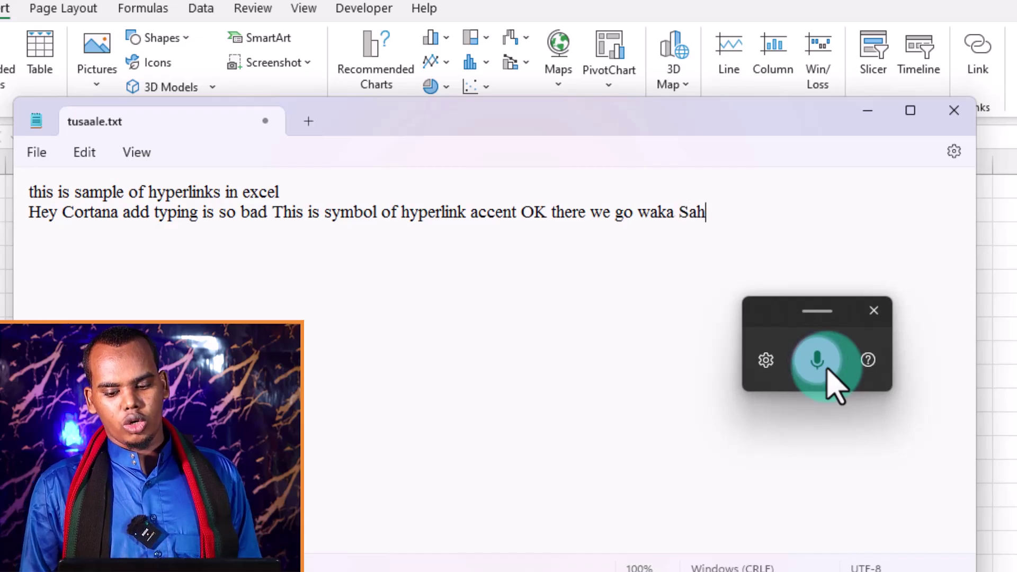
pyautogui.click(874, 310)
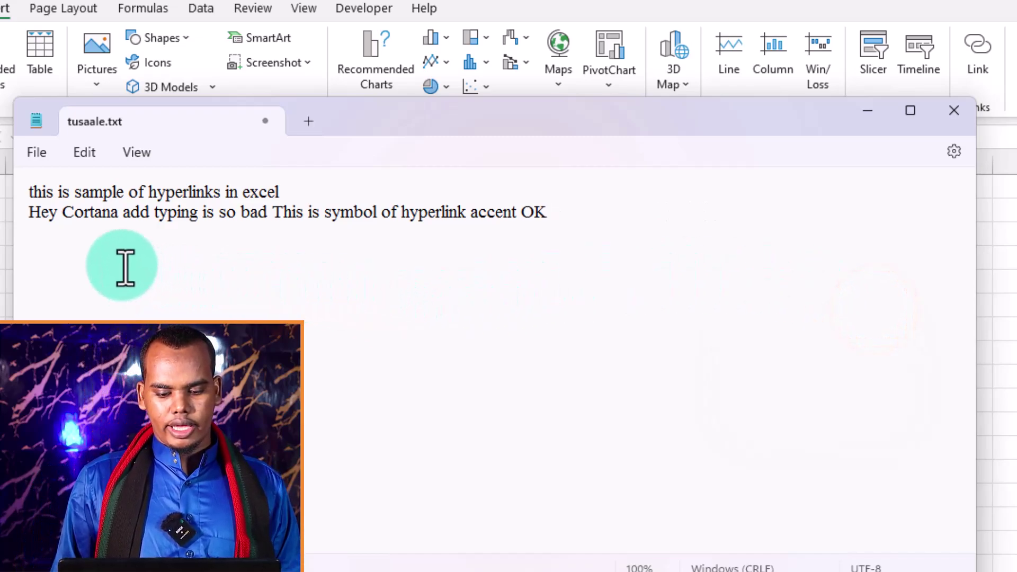
# Step: Retest the Click to Update link, close the extra Notepad tabs, and return to Excel
pyautogui.click(948, 110)
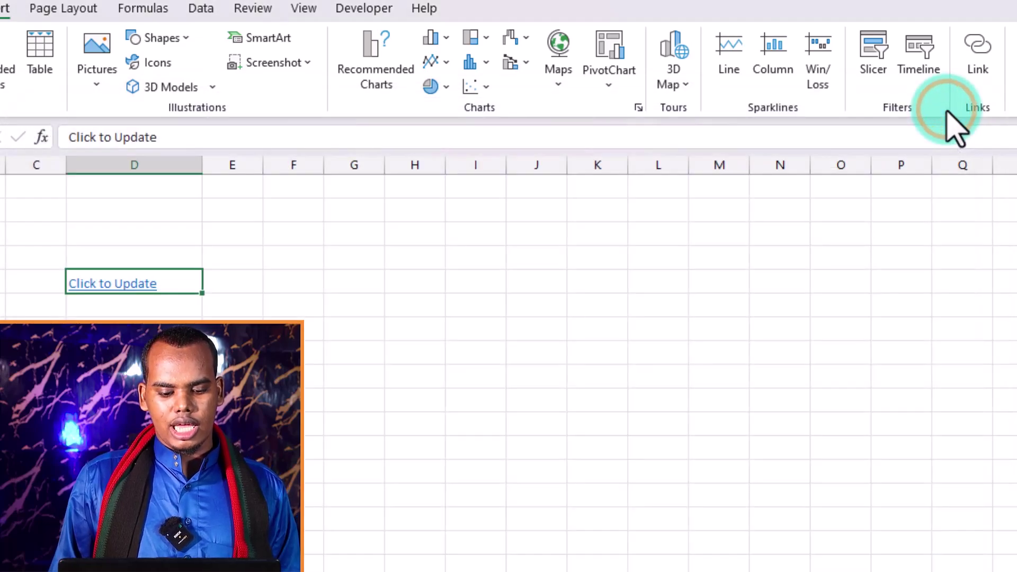
pyautogui.click(149, 291)
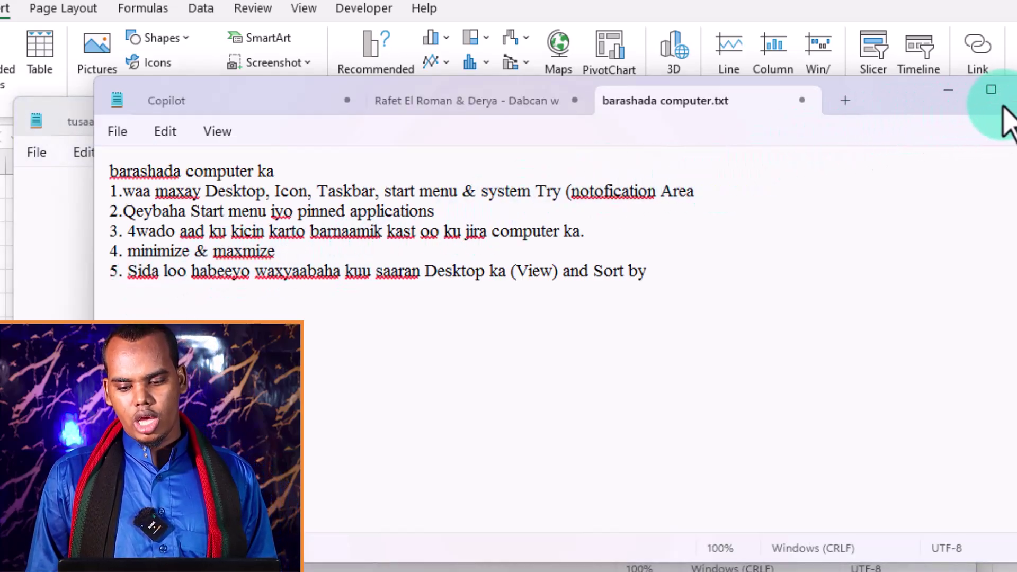
pyautogui.click(1013, 89)
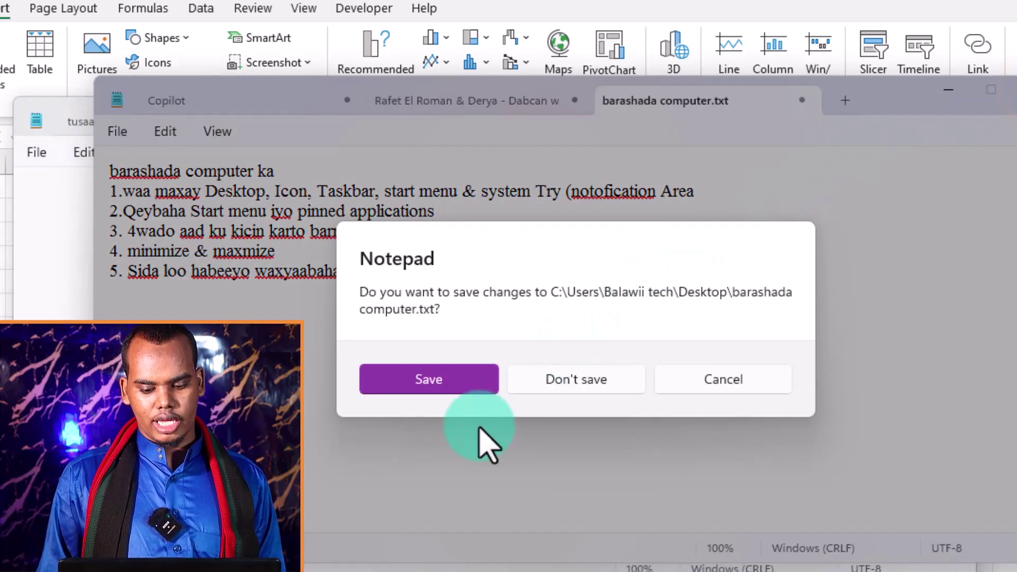
pyautogui.click(551, 377)
pyautogui.click(219, 119)
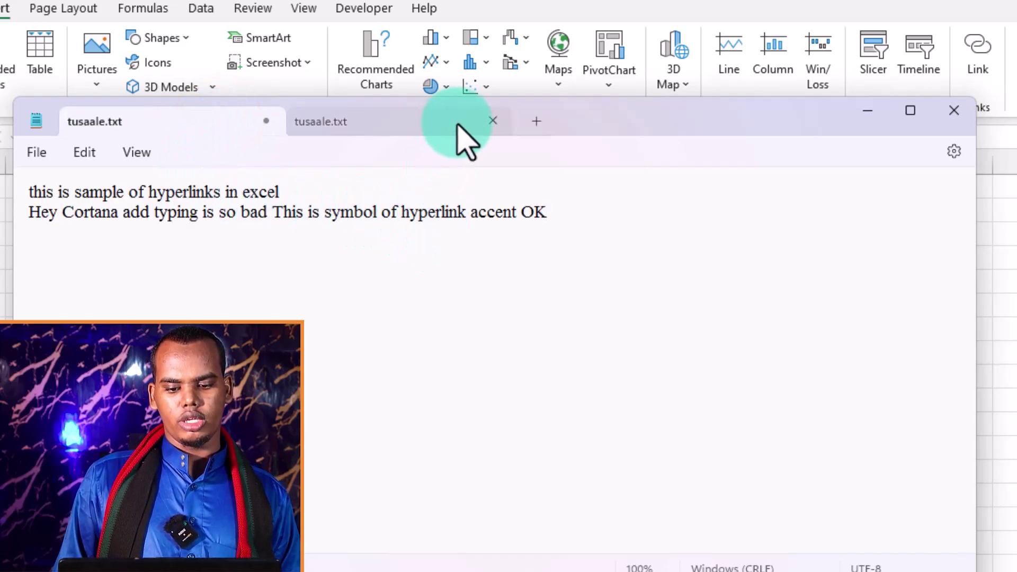
pyautogui.click(487, 122)
pyautogui.click(954, 110)
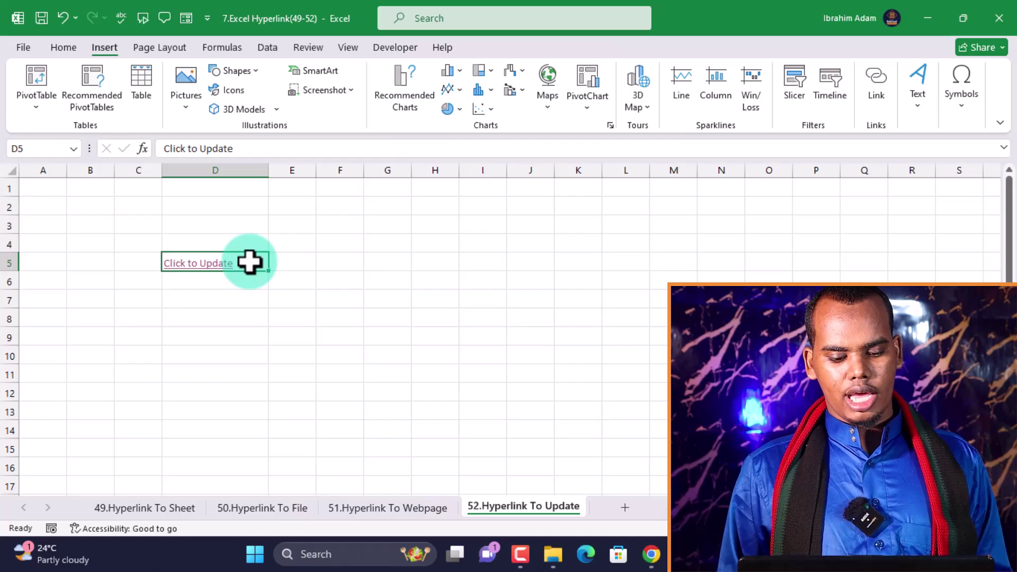
# Step: Remove the hyperlink from the Click to Update cell D5, then switch to 49.Hyperlink To Sheet
pyautogui.rightClick(249, 262)
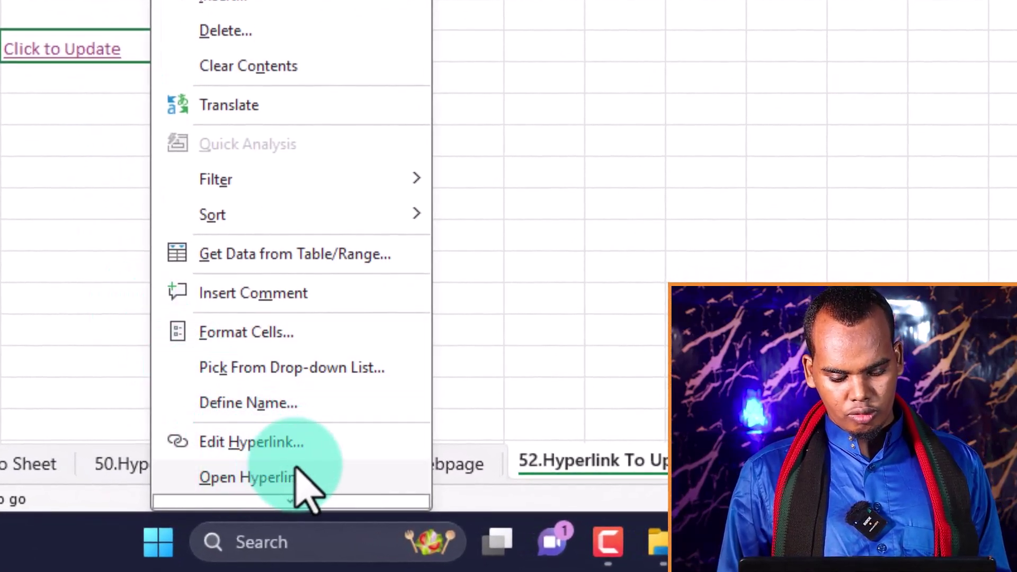
pyautogui.scroll(-1, 295, 463)
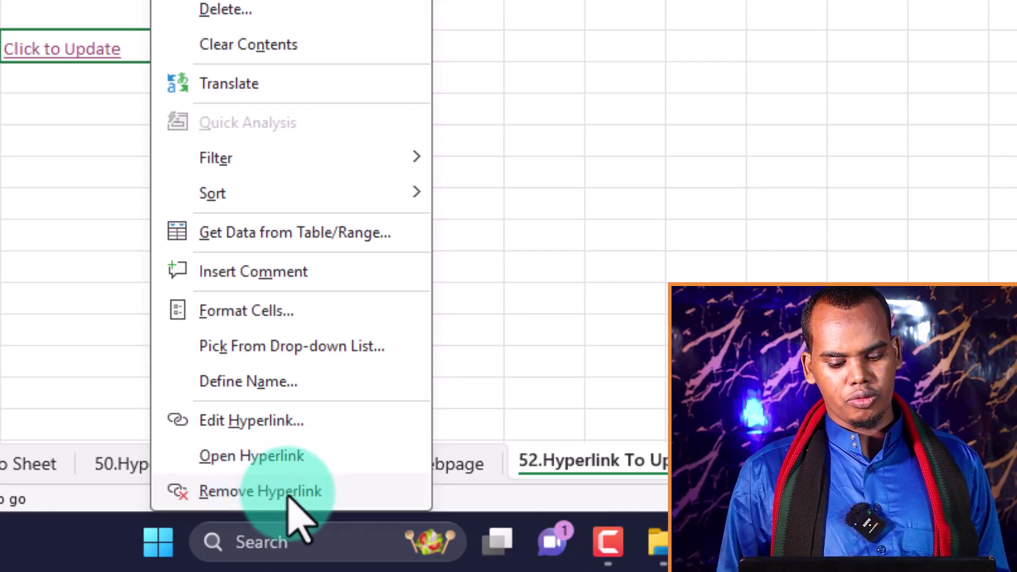
pyautogui.click(572, 188)
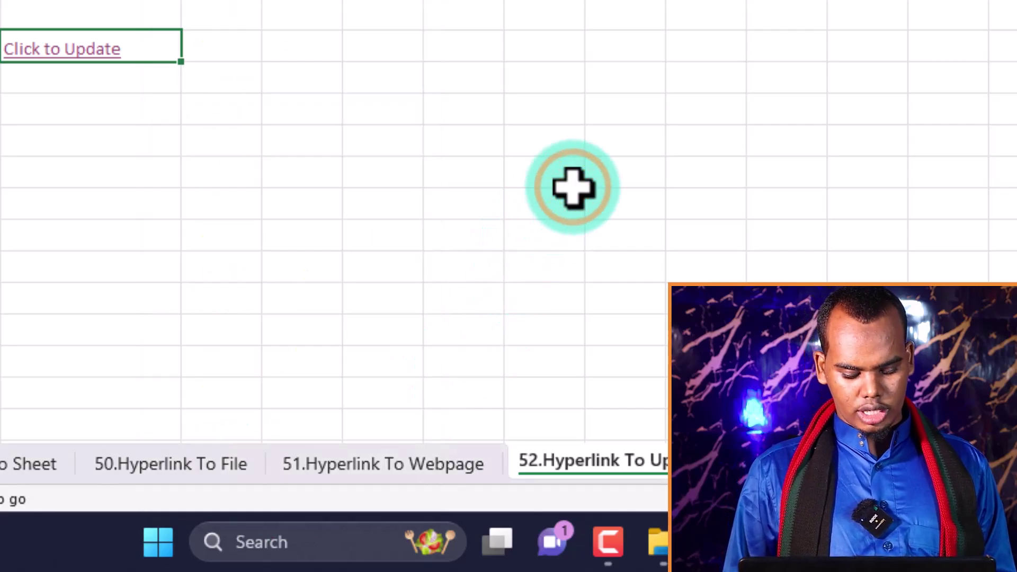
pyautogui.hotkey('ctrl', 'k')
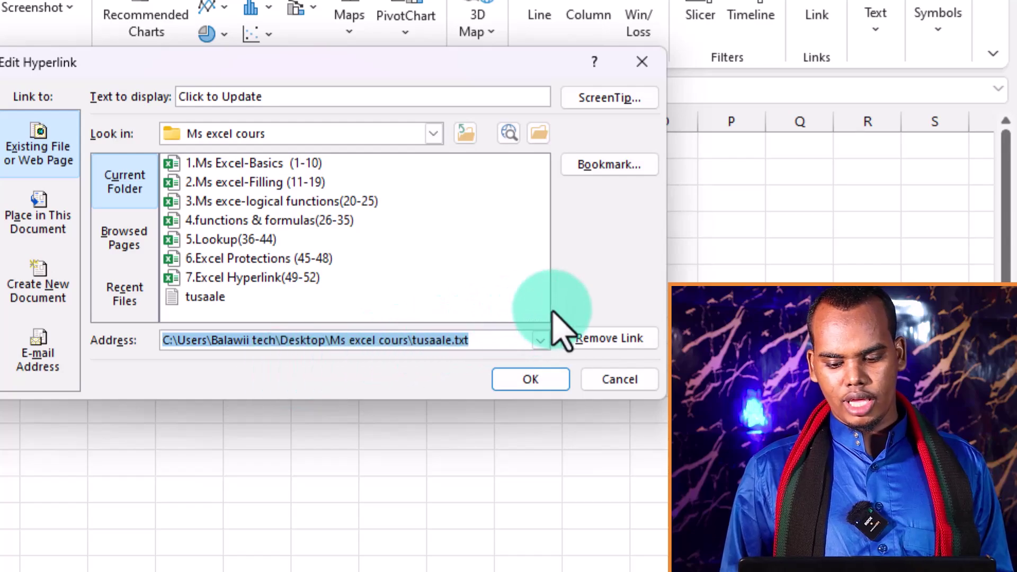
pyautogui.click(609, 340)
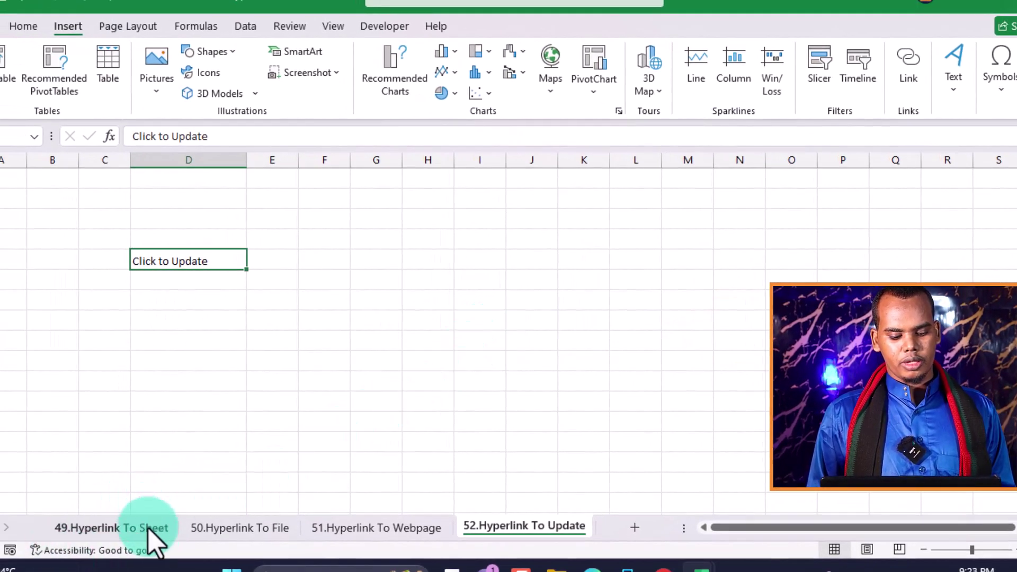
pyautogui.click(150, 528)
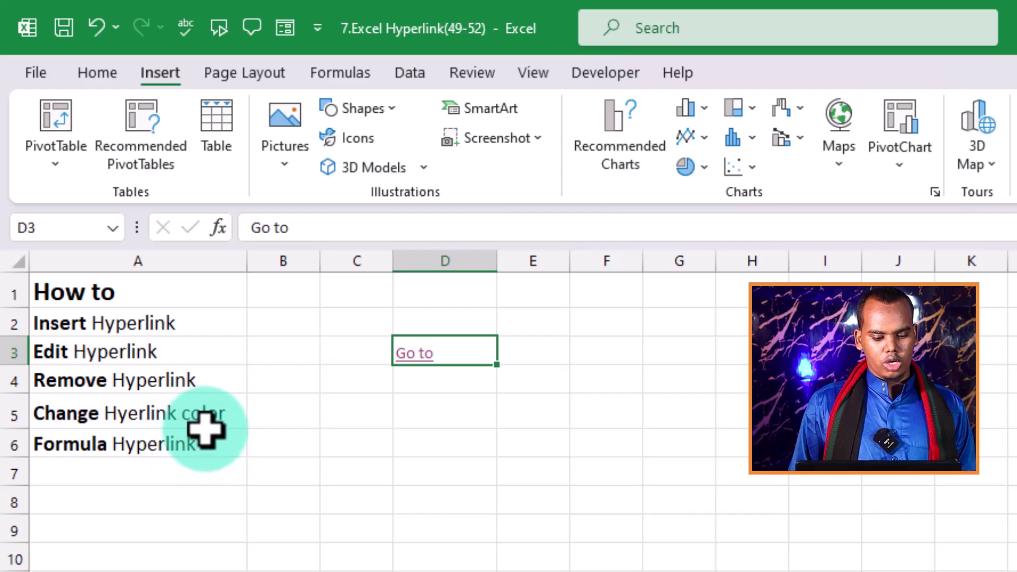
# Step: Edit D3's Go to link to target 51.Hyperlink To Webpage, follow it, then return
pyautogui.rightClick(471, 355)
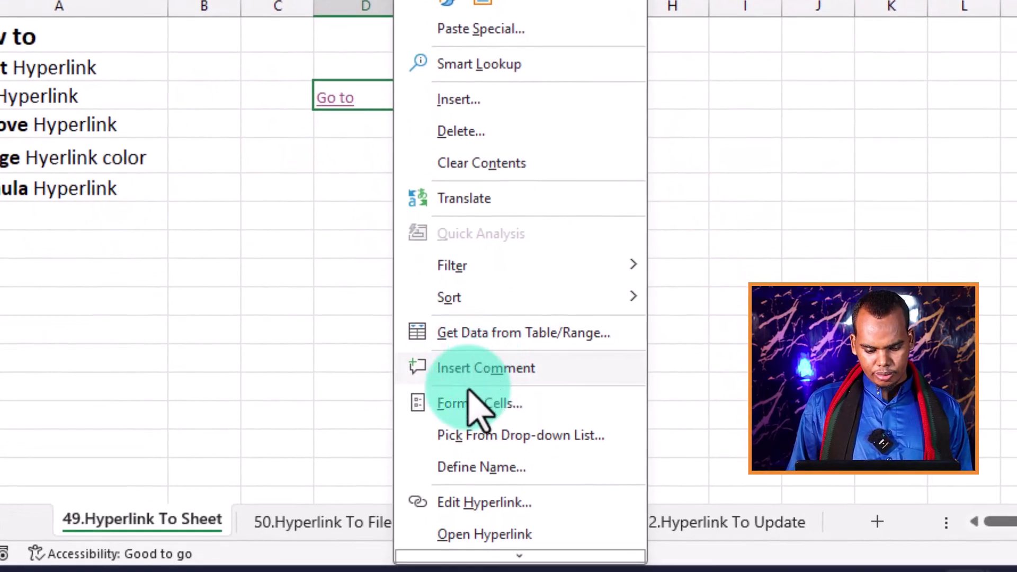
pyautogui.click(475, 503)
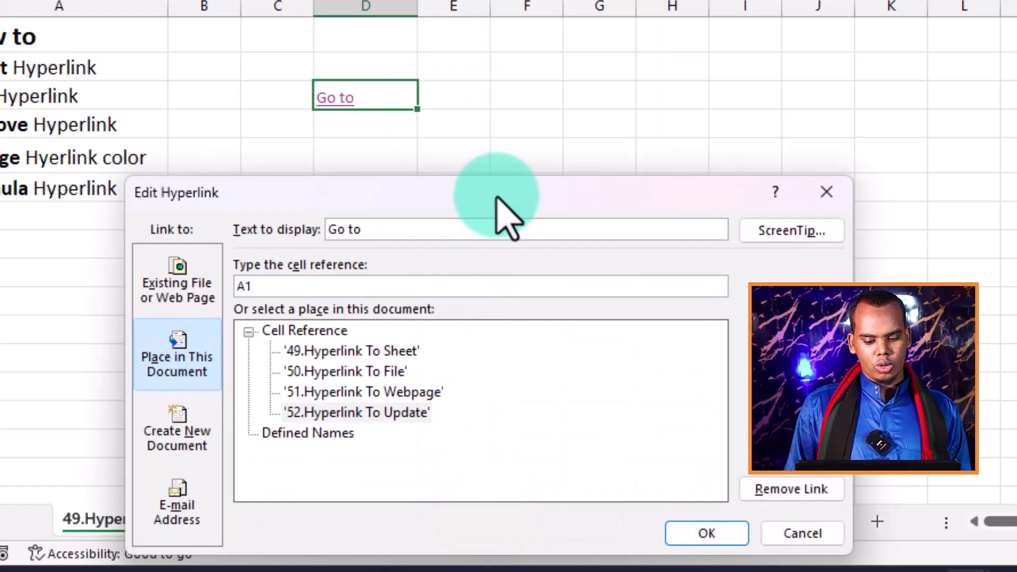
pyautogui.moveTo(504, 212); pyautogui.dragTo(567, 27)
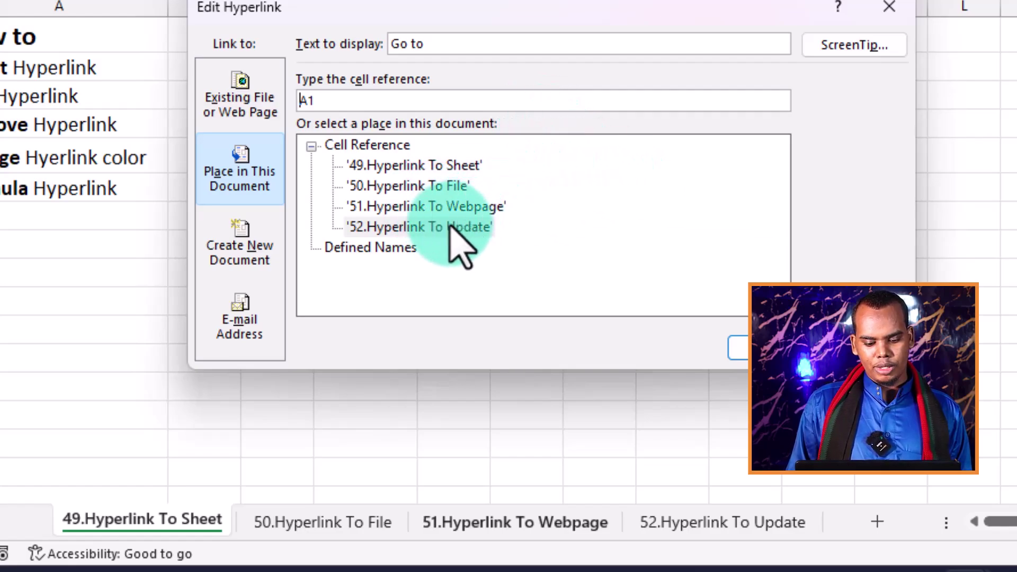
pyautogui.click(479, 205)
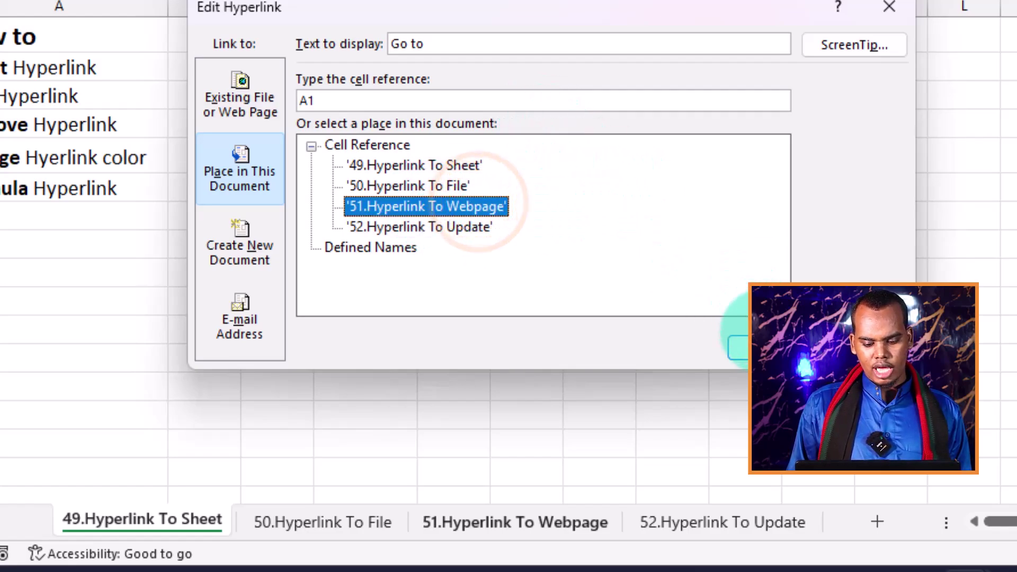
pyautogui.click(768, 348)
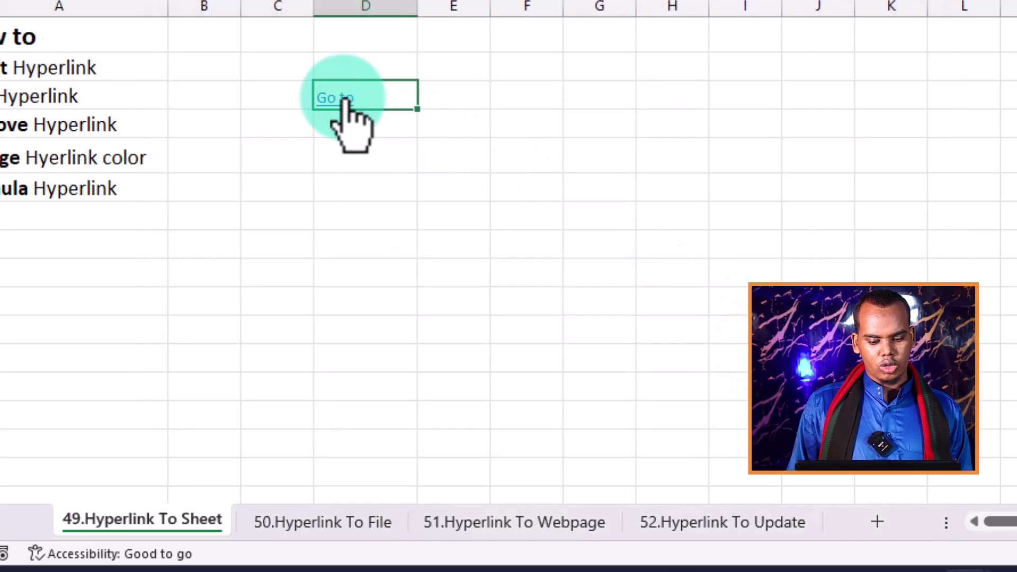
pyautogui.click(341, 97)
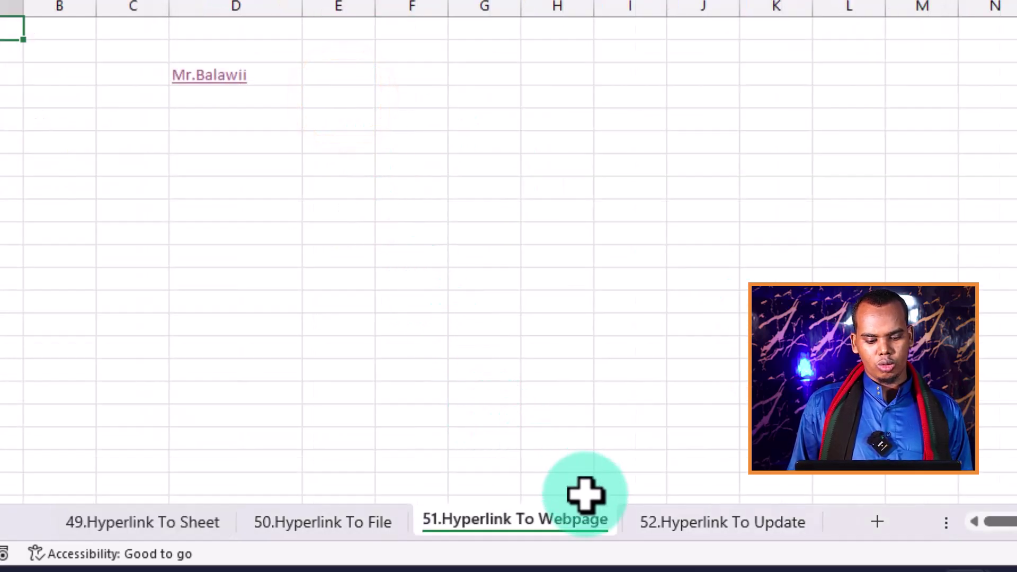
pyautogui.click(188, 517)
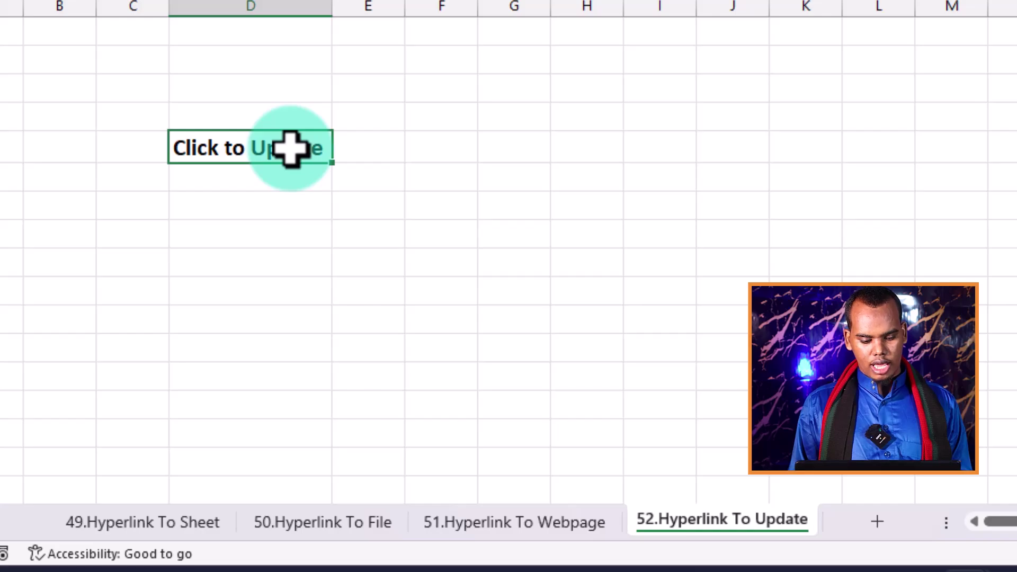
# Step: On 49.Hyperlink To Sheet, open the Cell Styles gallery and pick Followed Hyperlink
pyautogui.click(181, 521)
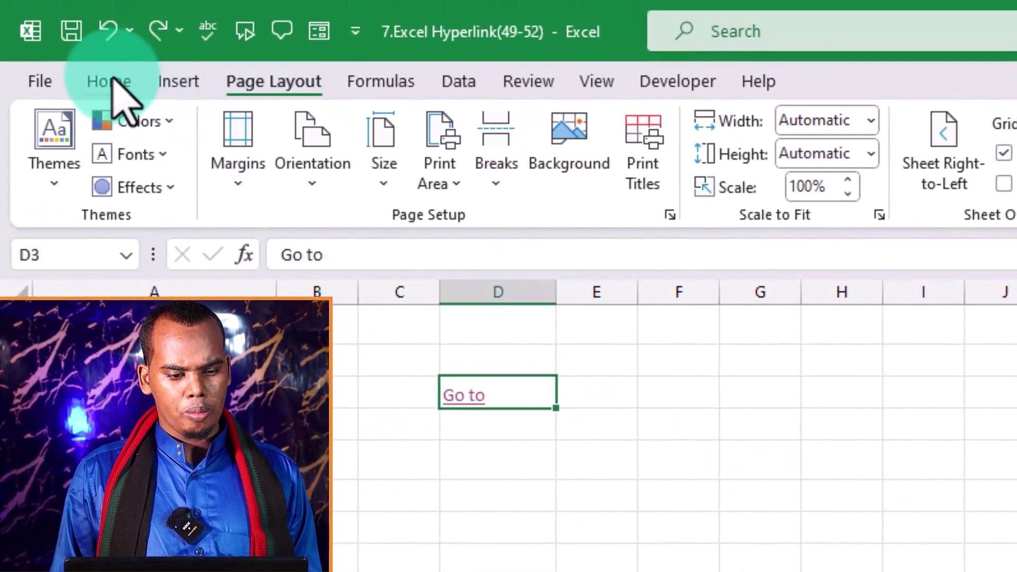
pyautogui.click(111, 79)
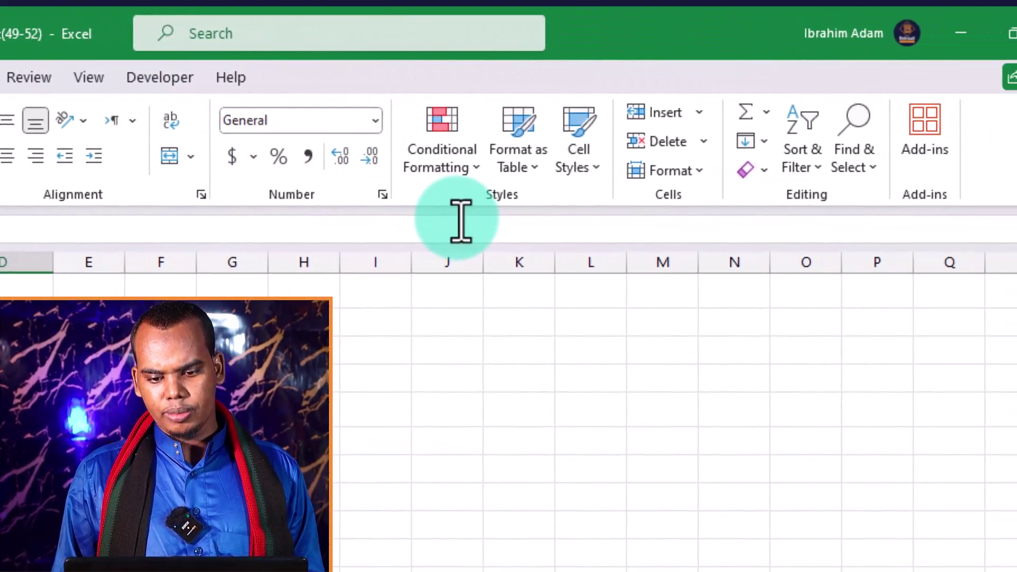
pyautogui.click(576, 153)
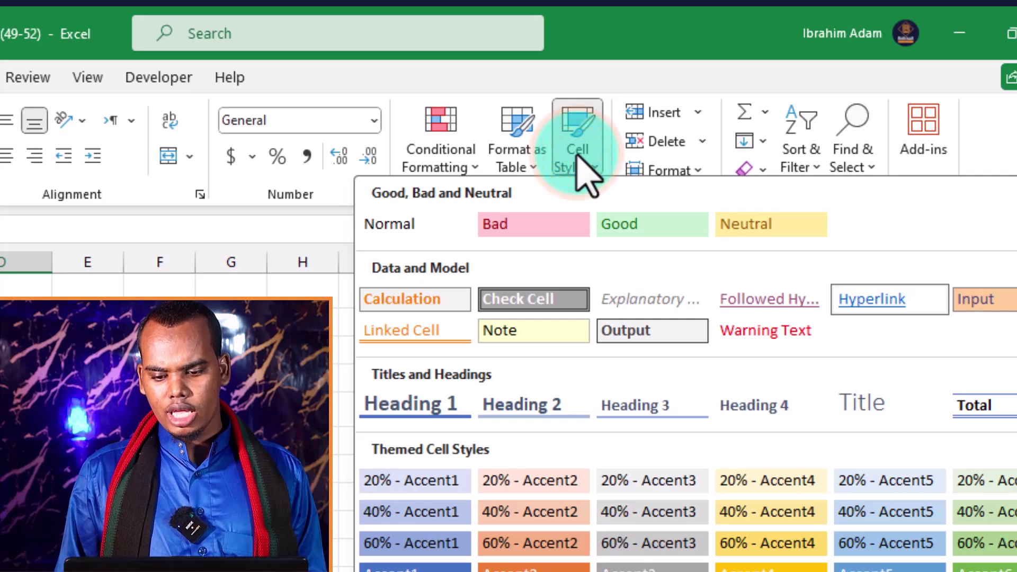
pyautogui.click(768, 302)
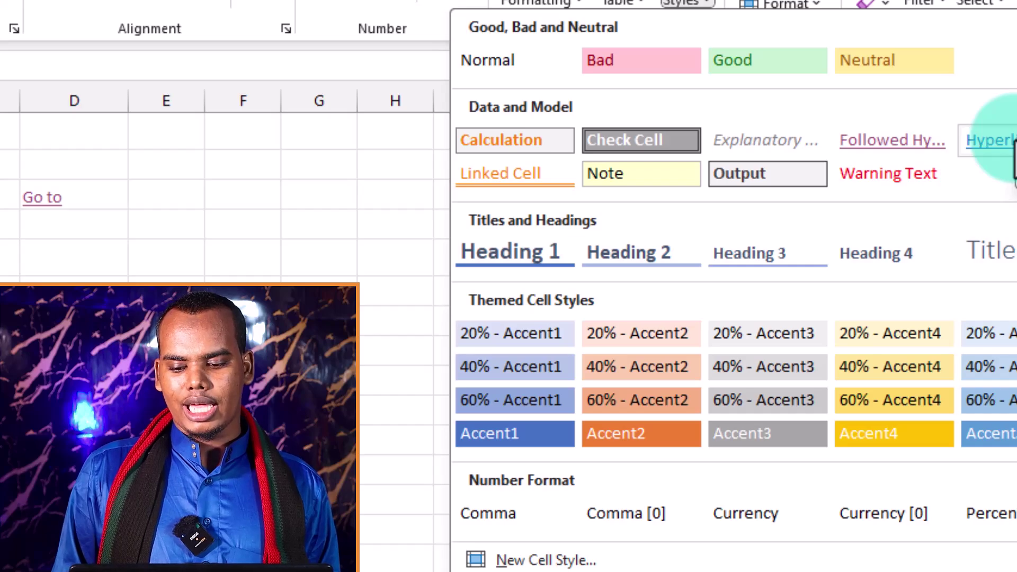
# Step: Modify the Followed Hyperlink style font to orange Accent 2, size 14, bold
pyautogui.rightClick(937, 146)
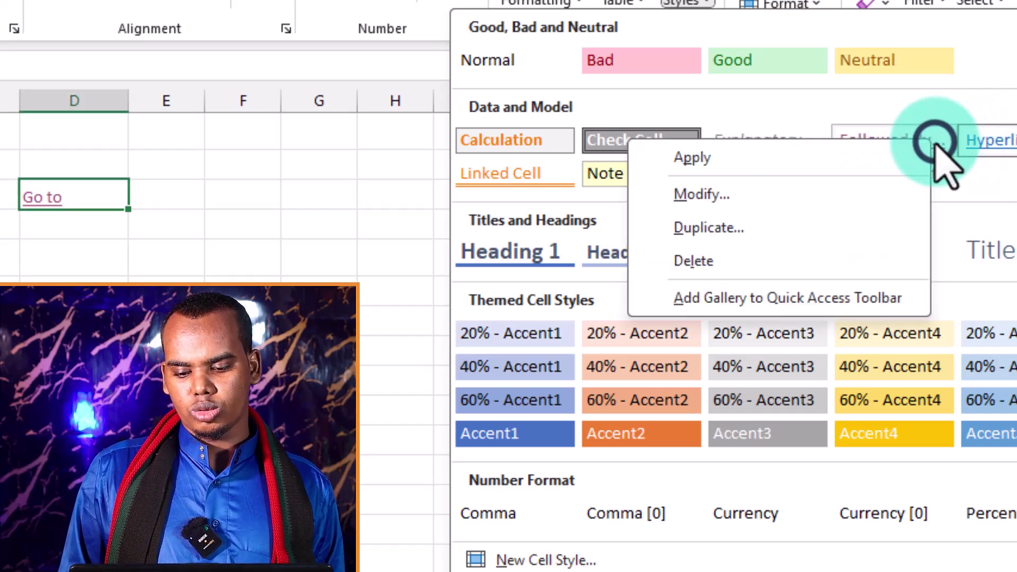
pyautogui.click(781, 204)
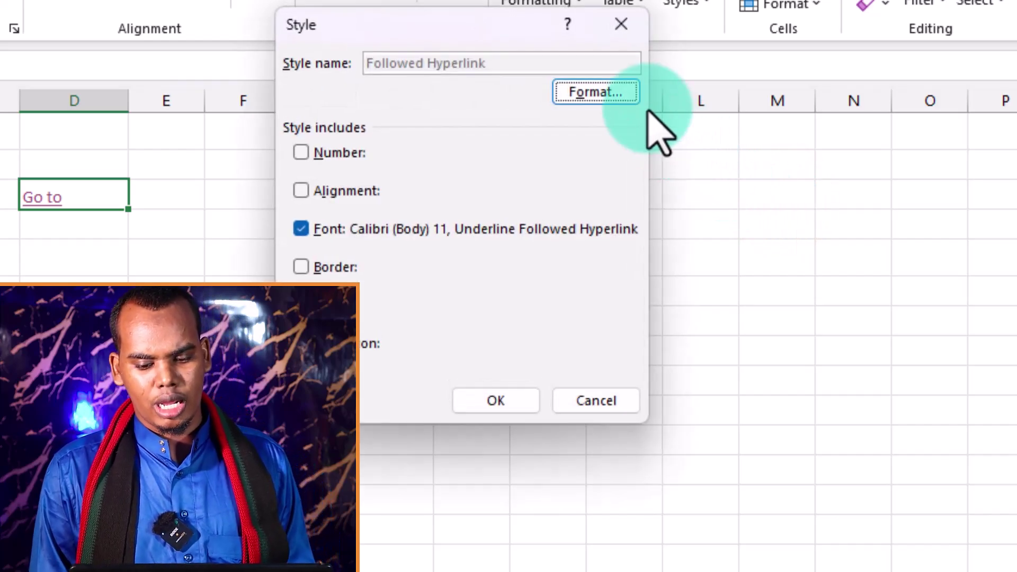
pyautogui.click(604, 98)
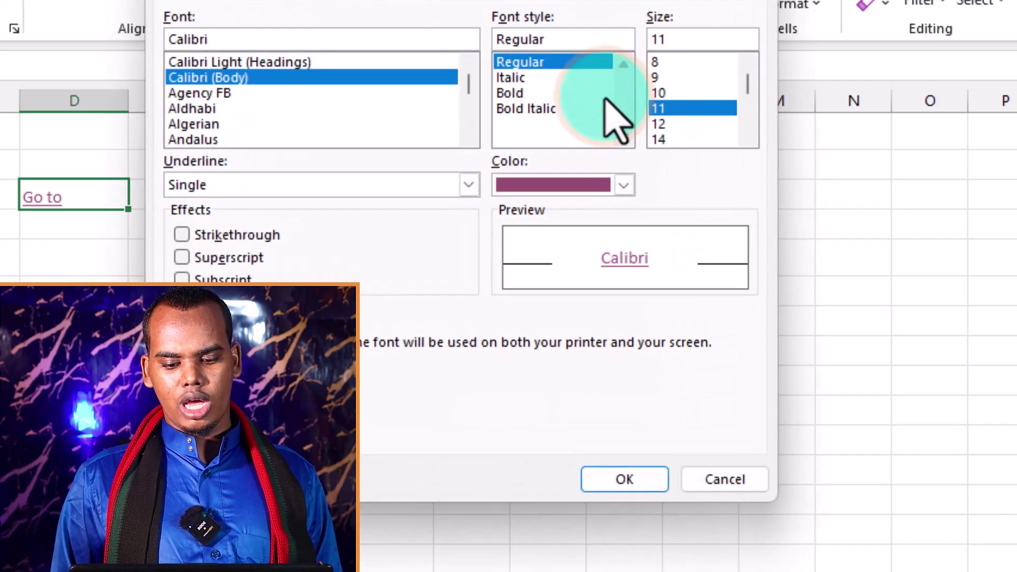
pyautogui.click(623, 184)
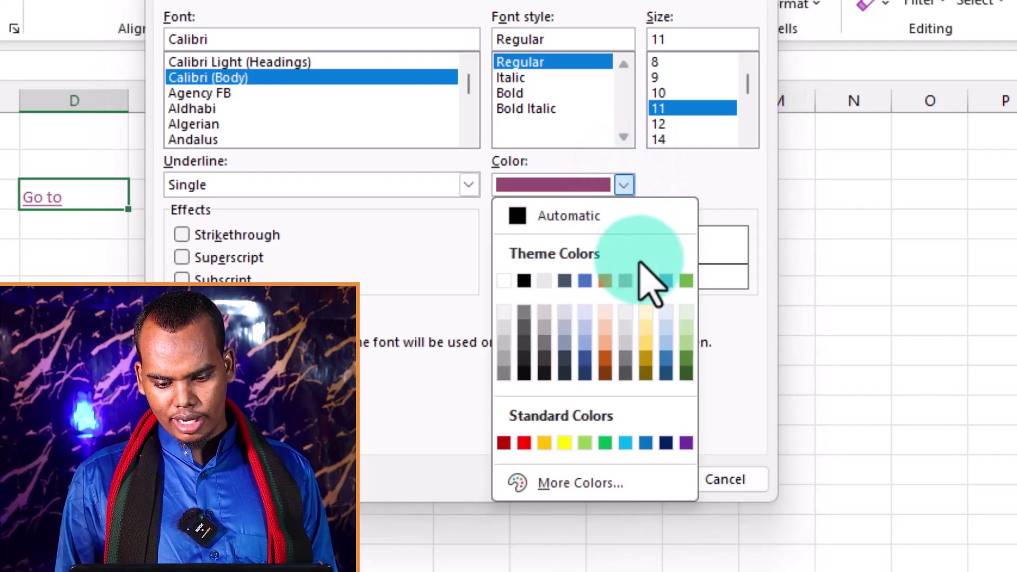
pyautogui.click(607, 280)
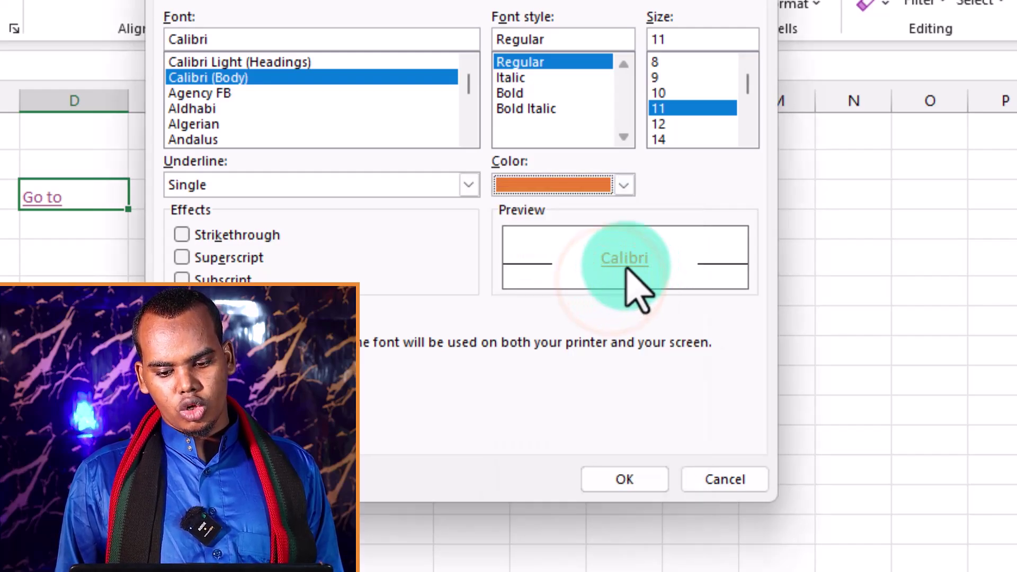
pyautogui.click(672, 139)
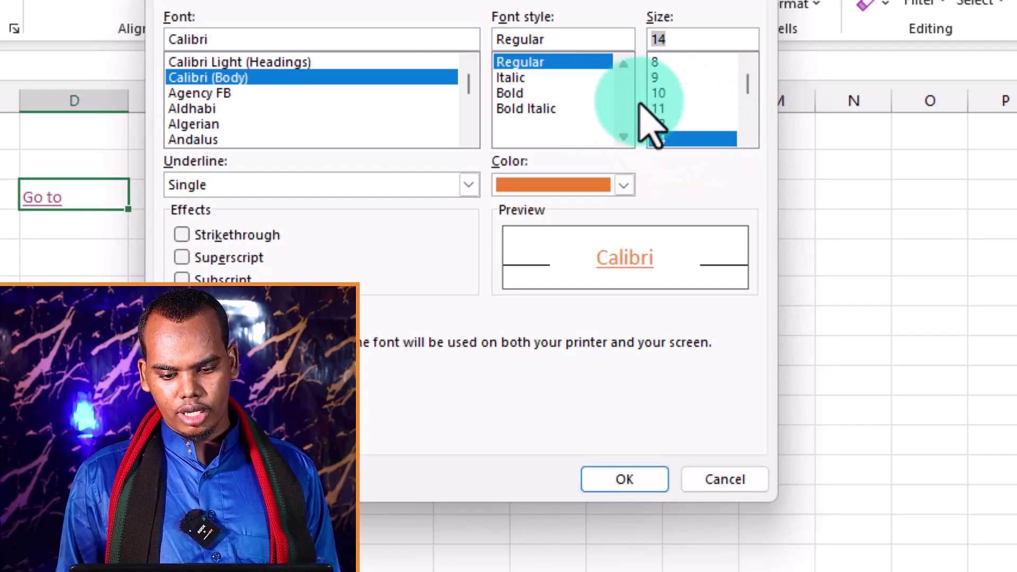
pyautogui.click(528, 88)
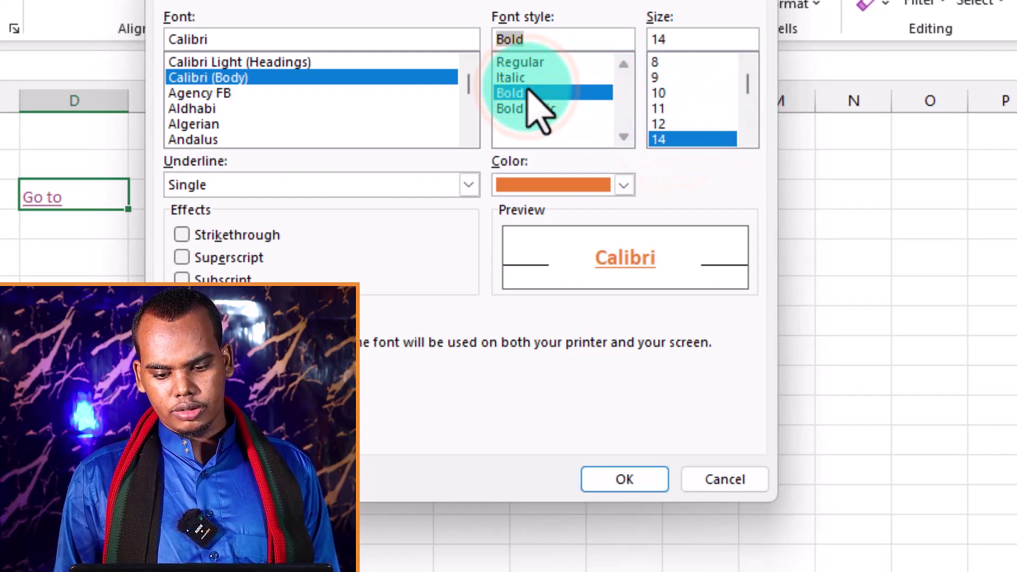
pyautogui.click(624, 475)
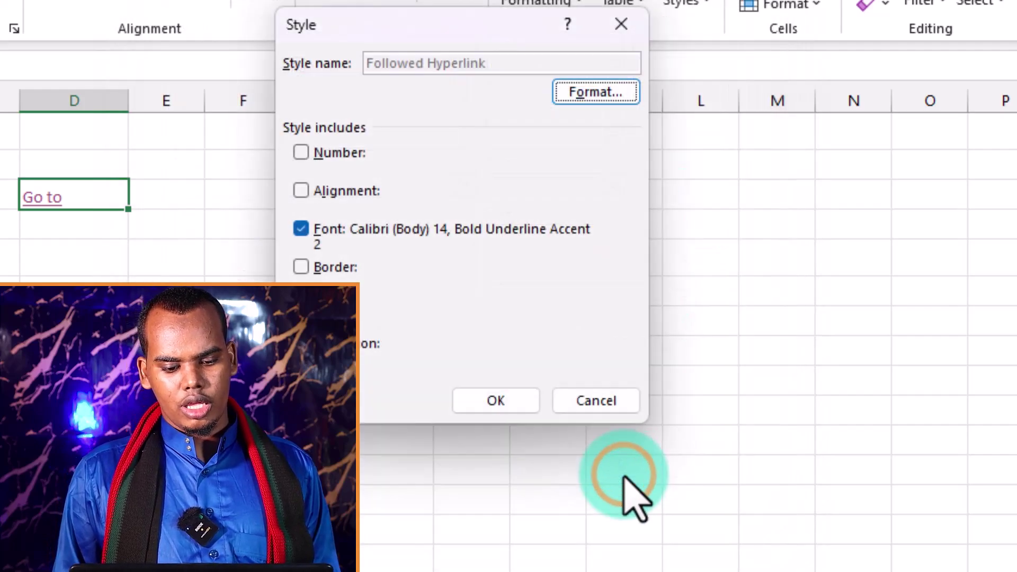
pyautogui.click(501, 398)
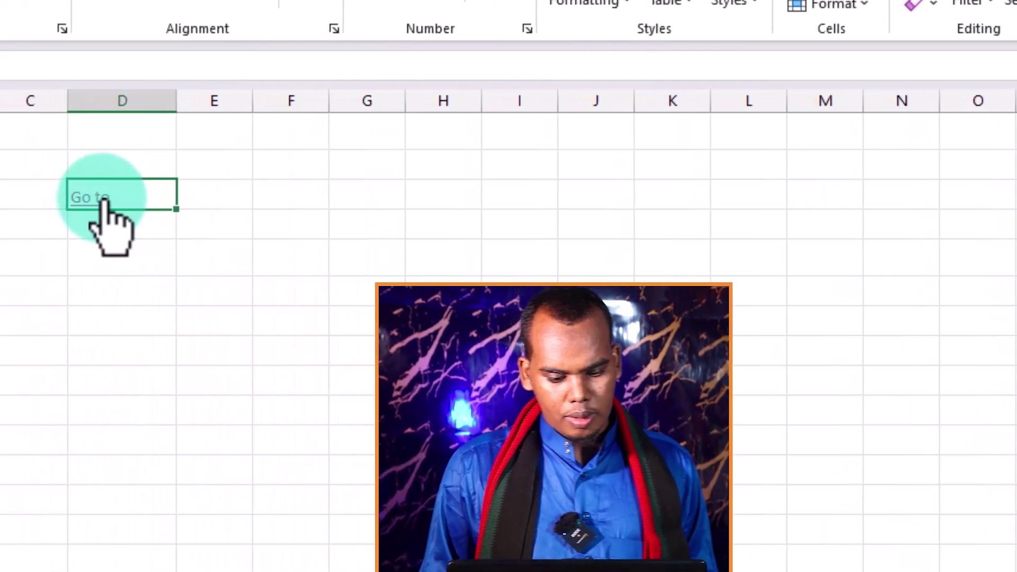
# Step: Check the Go to cell D3's font settings in Format Cells, closing without changes
pyautogui.click(137, 192)
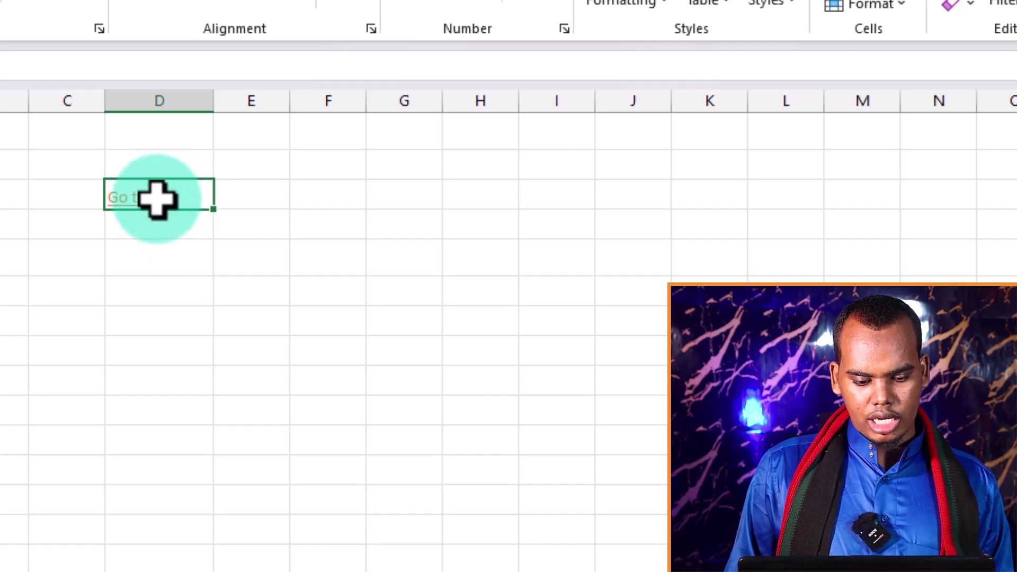
pyautogui.rightClick(141, 192)
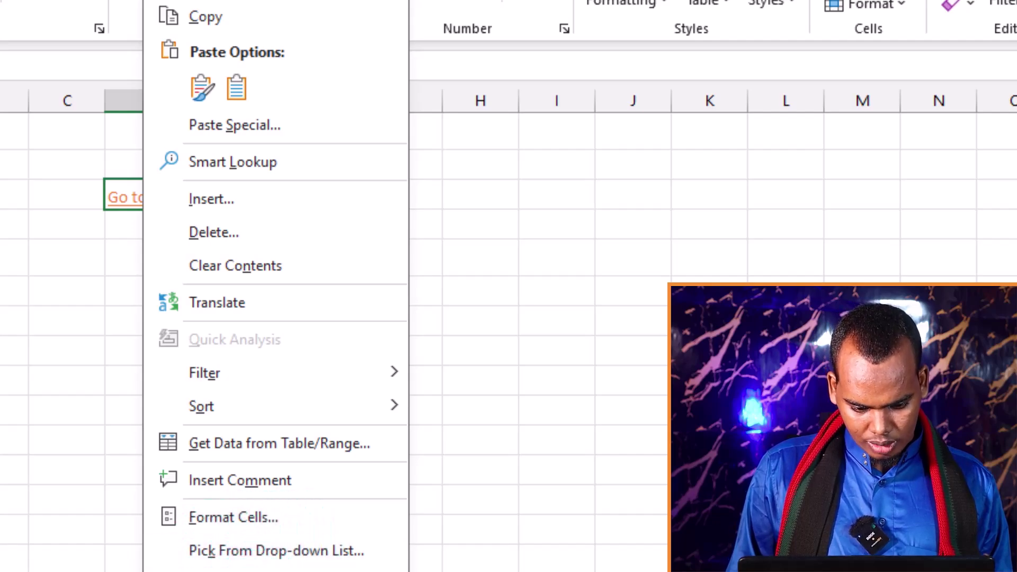
pyautogui.click(263, 520)
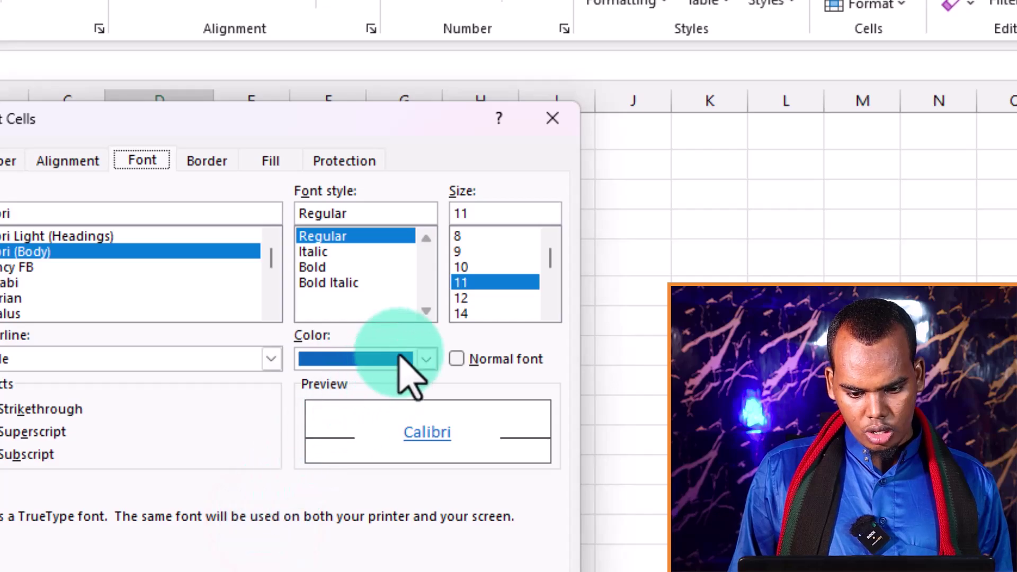
pyautogui.click(474, 310)
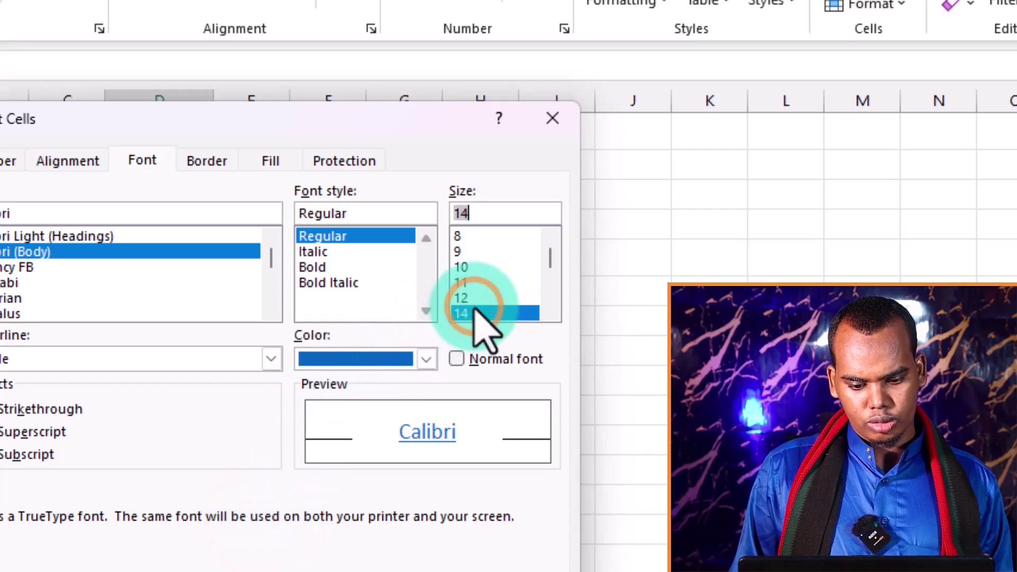
pyautogui.click(555, 126)
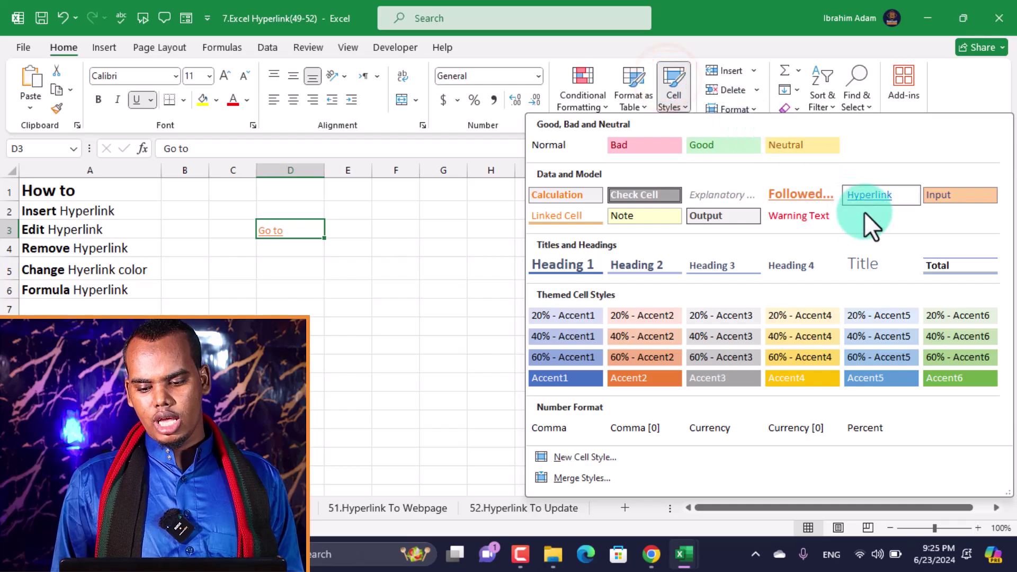
# Step: Modify the Hyperlink cell style to bold text at font size 16
pyautogui.rightClick(867, 201)
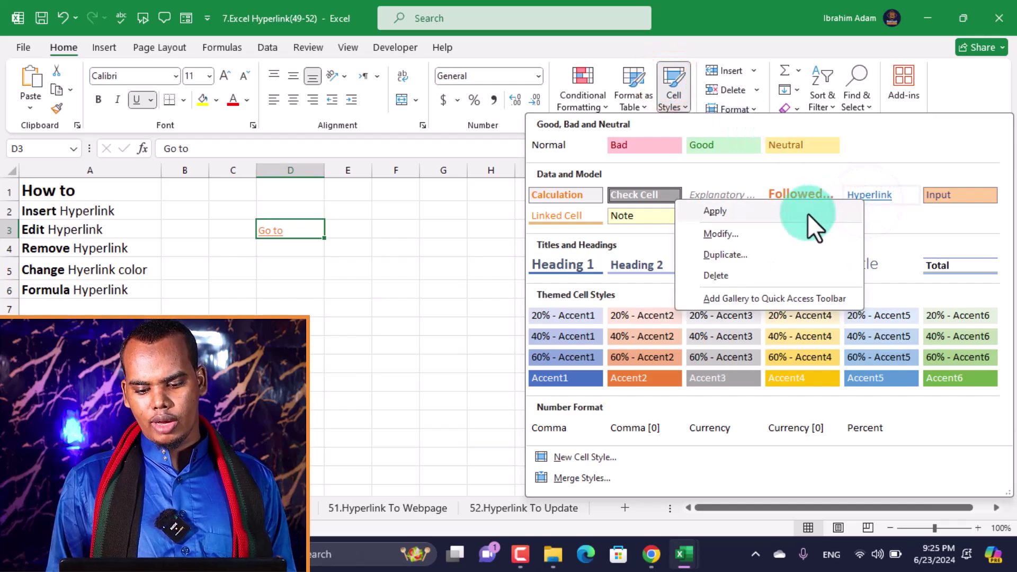
pyautogui.click(720, 234)
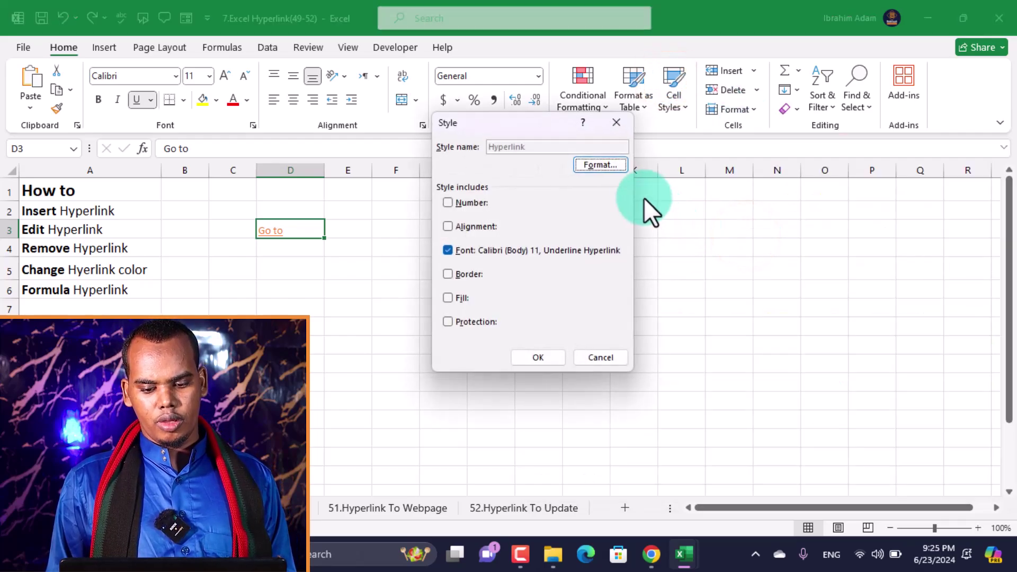
pyautogui.click(600, 165)
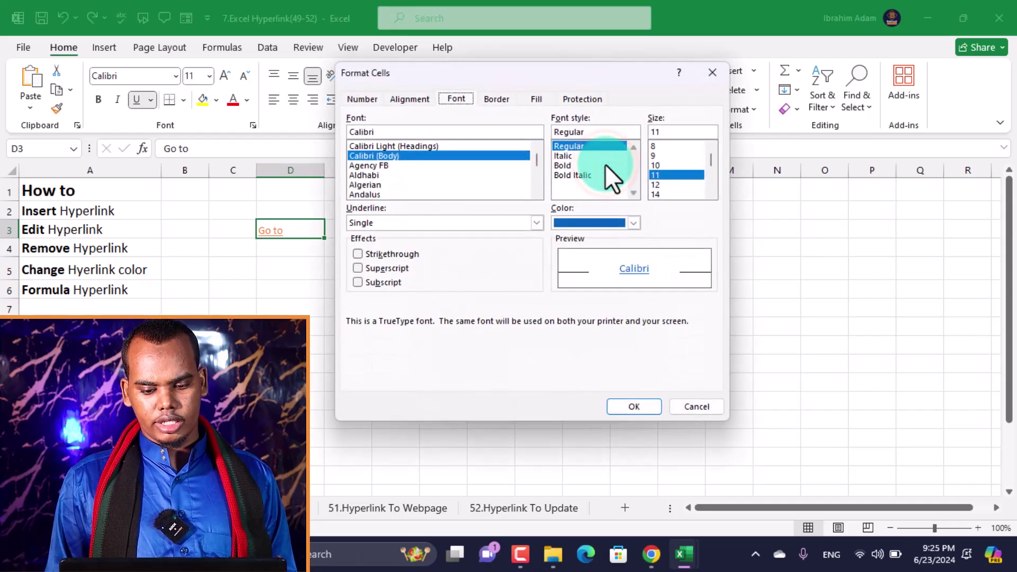
pyautogui.click(574, 164)
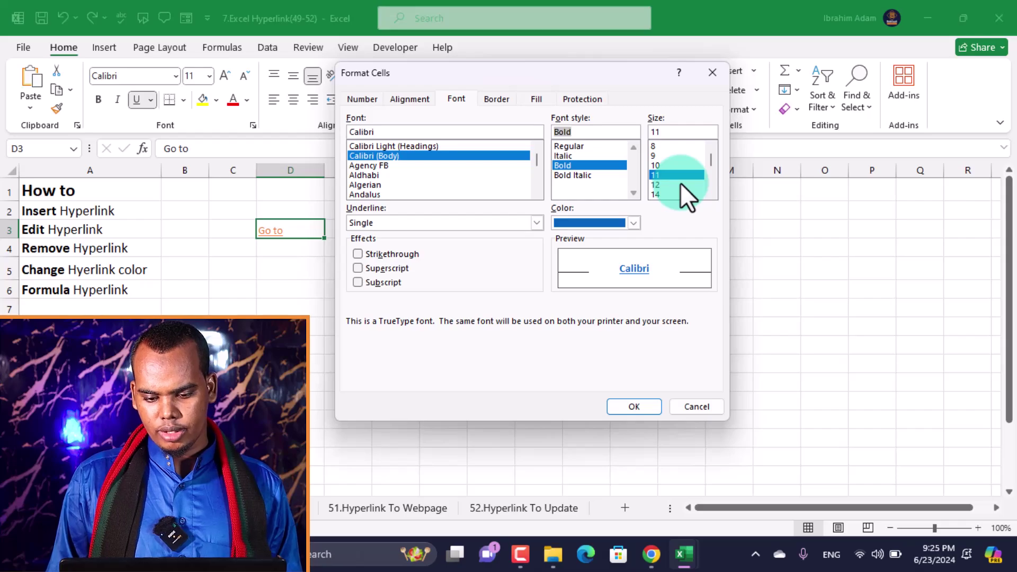
pyautogui.click(664, 194)
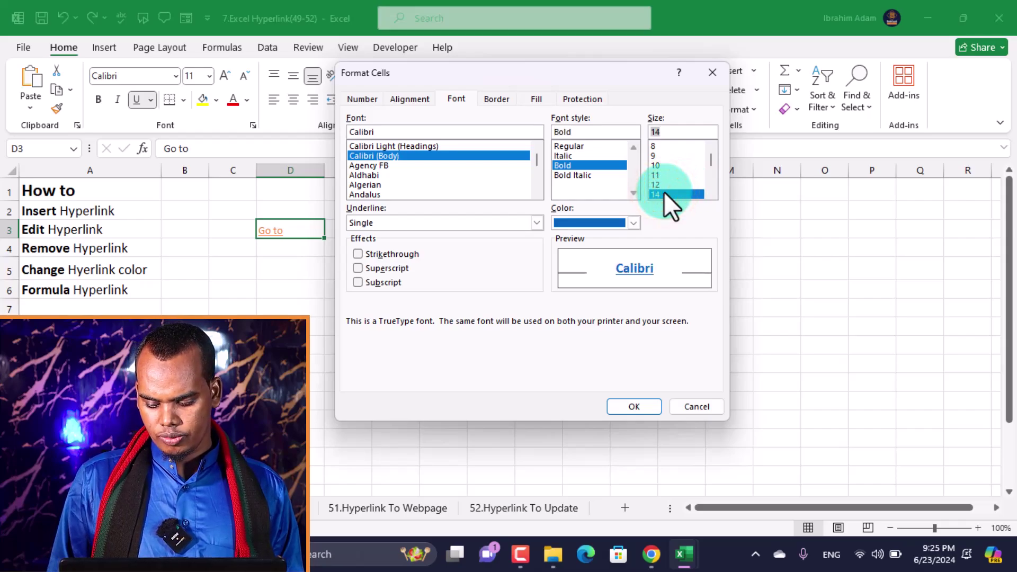
pyautogui.press('Down')
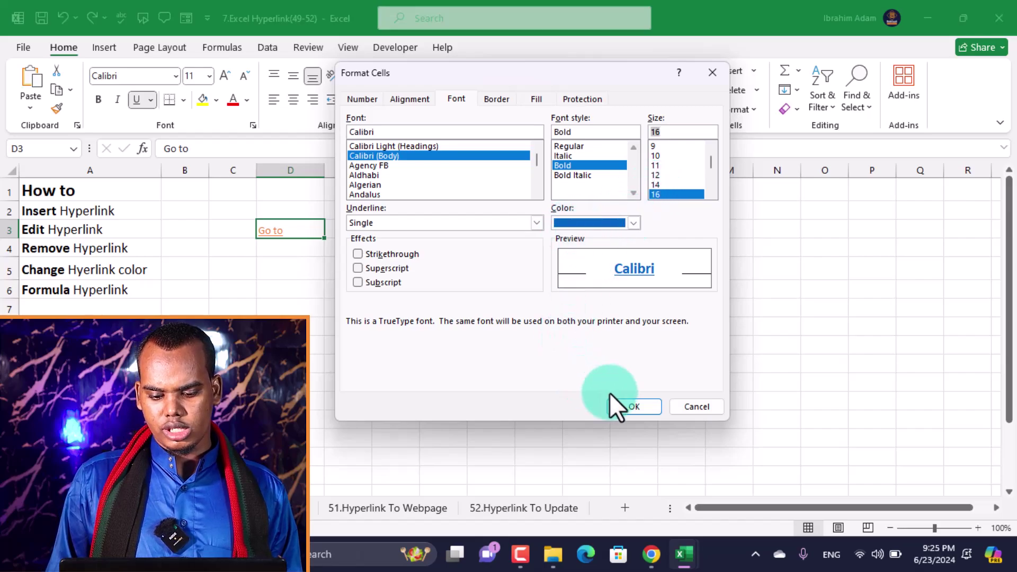
pyautogui.click(631, 406)
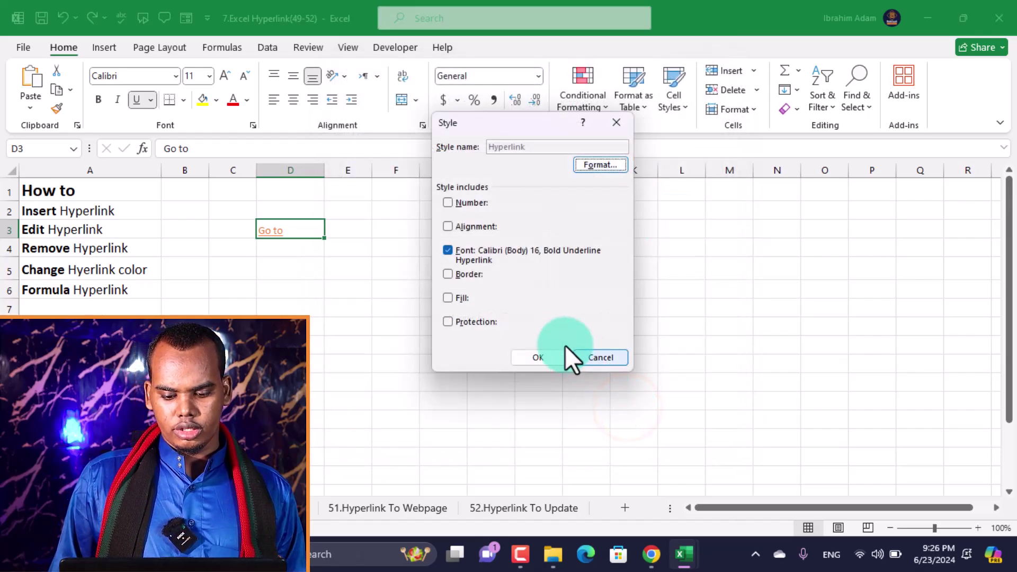
pyautogui.click(549, 355)
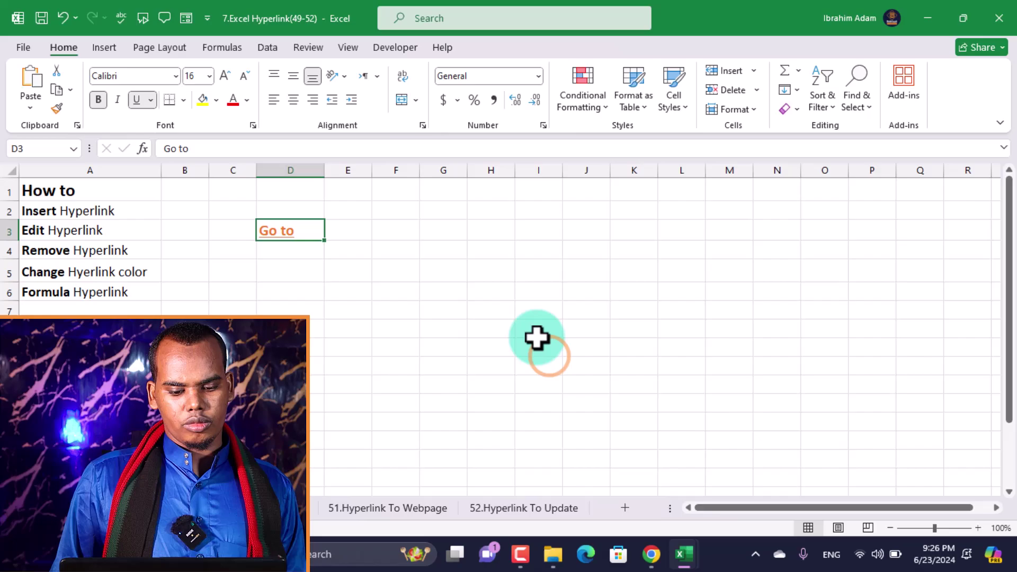
# Step: Test the Go to link, return to the sheet, and select cell D5
pyautogui.click(471, 275)
pyautogui.click(289, 233)
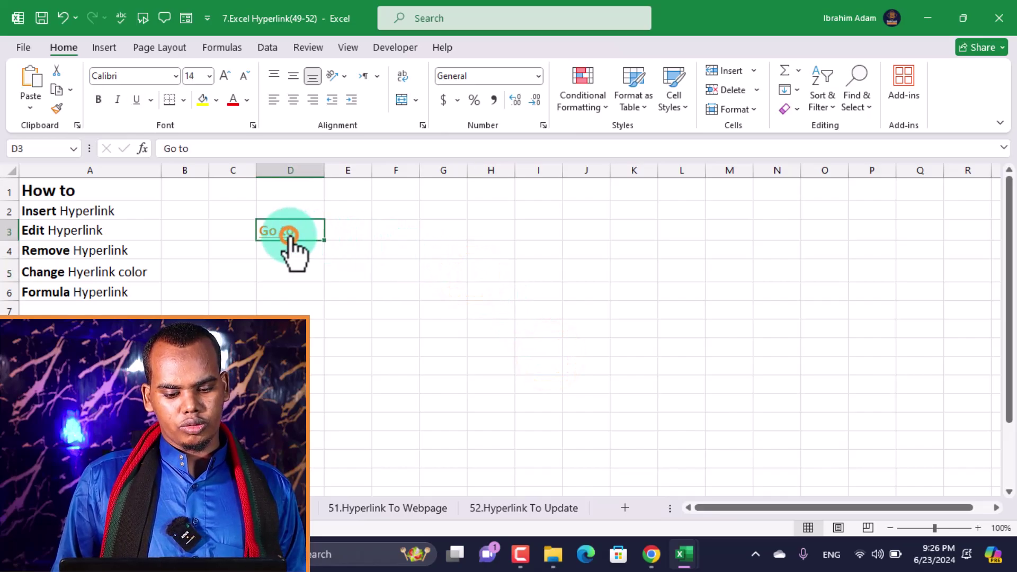
pyautogui.click(347, 509)
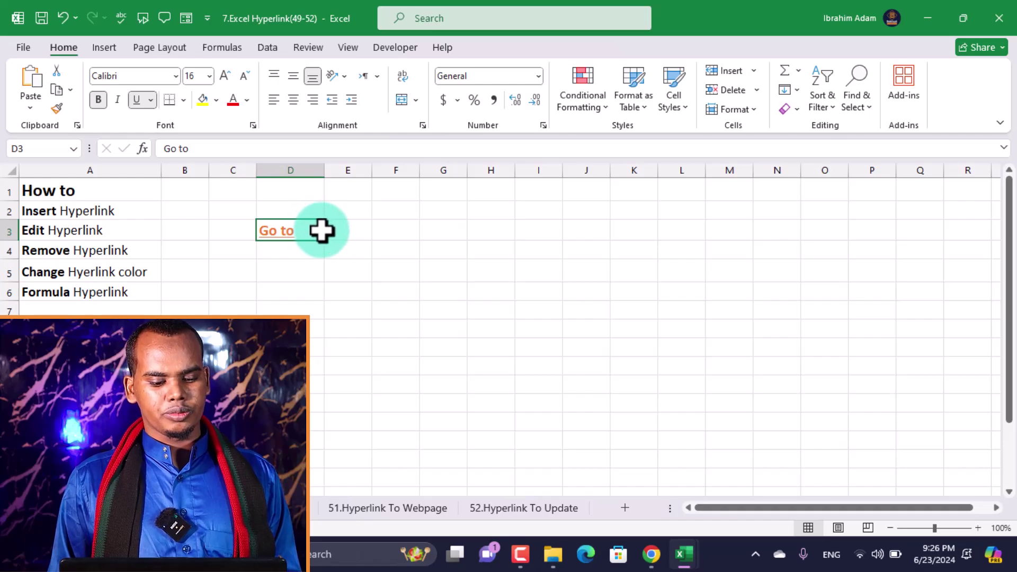
pyautogui.click(290, 262)
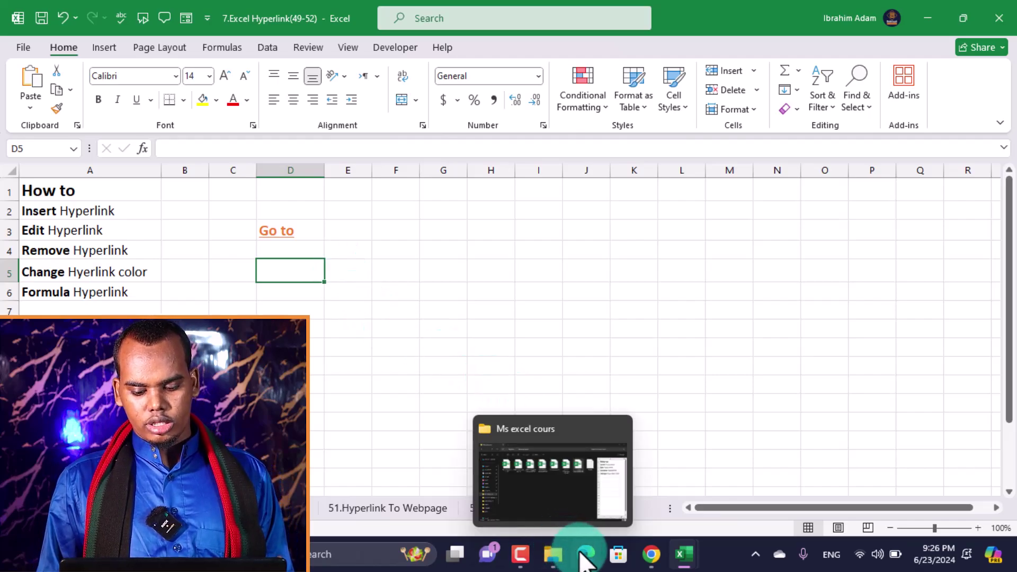
# Step: Copy the monkeytype.com URL from Chrome's Monkeytype tab, then switch back to Excel
pyautogui.click(655, 553)
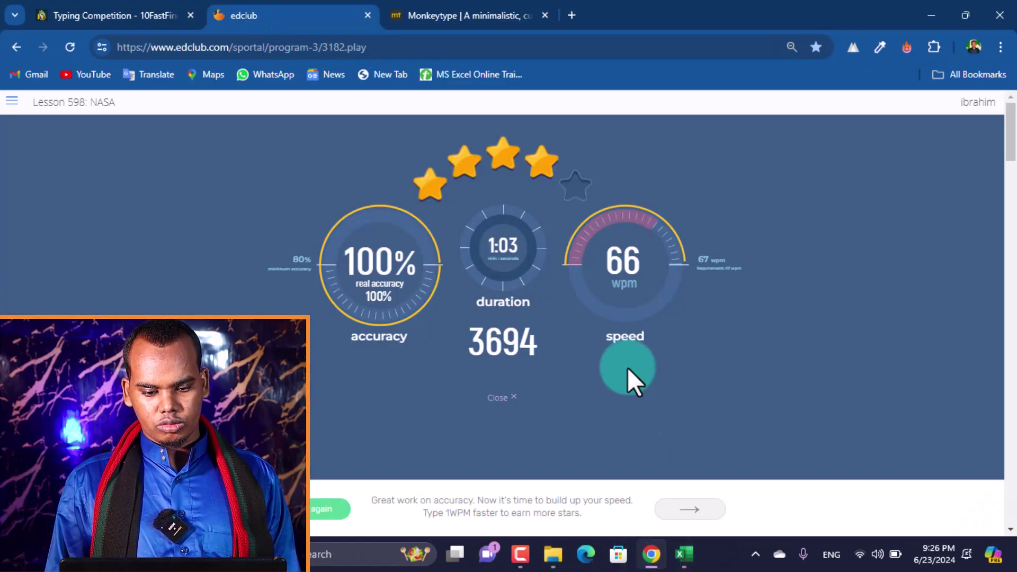
pyautogui.click(572, 6)
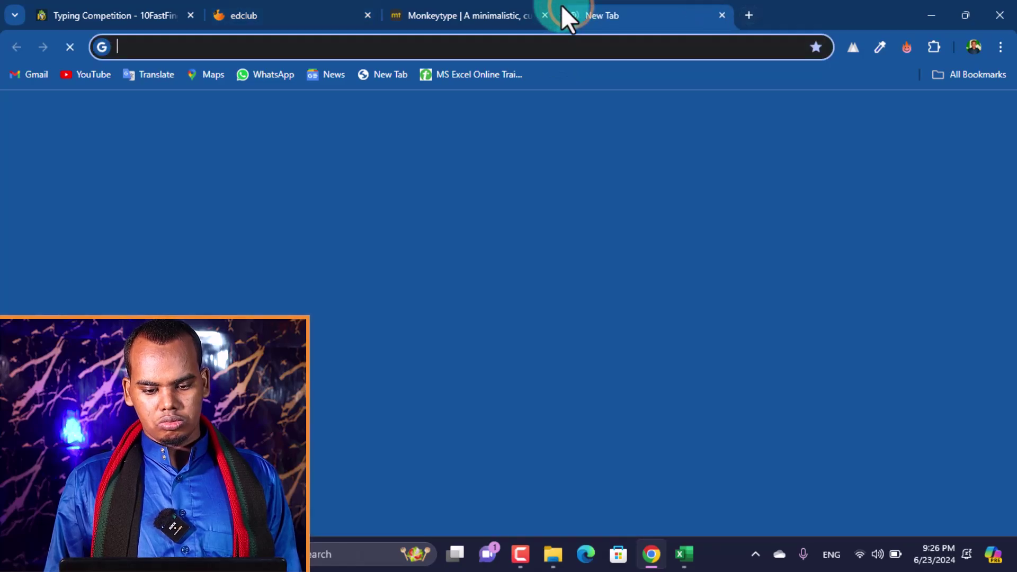
pyautogui.click(498, 7)
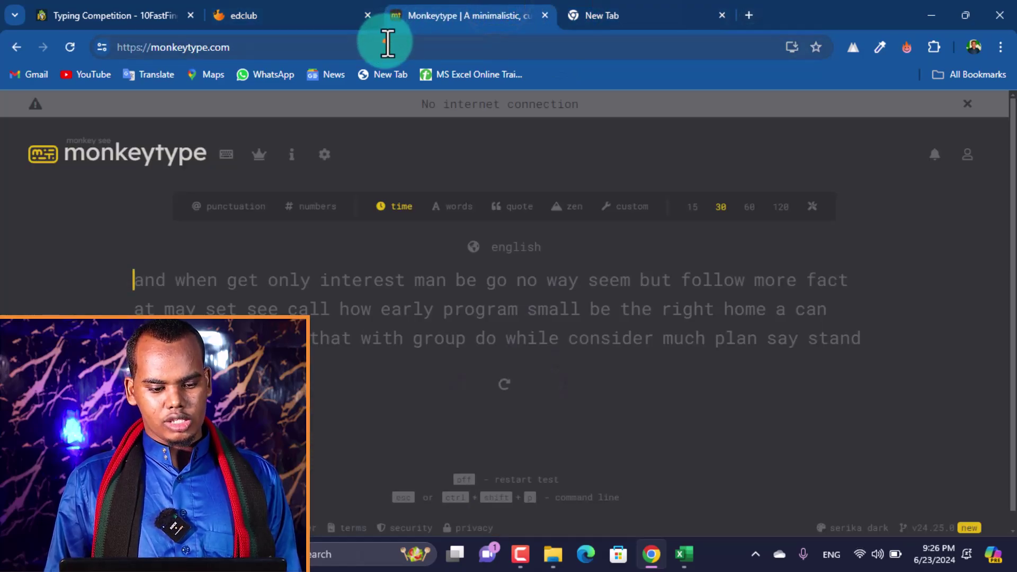
pyautogui.click(387, 45)
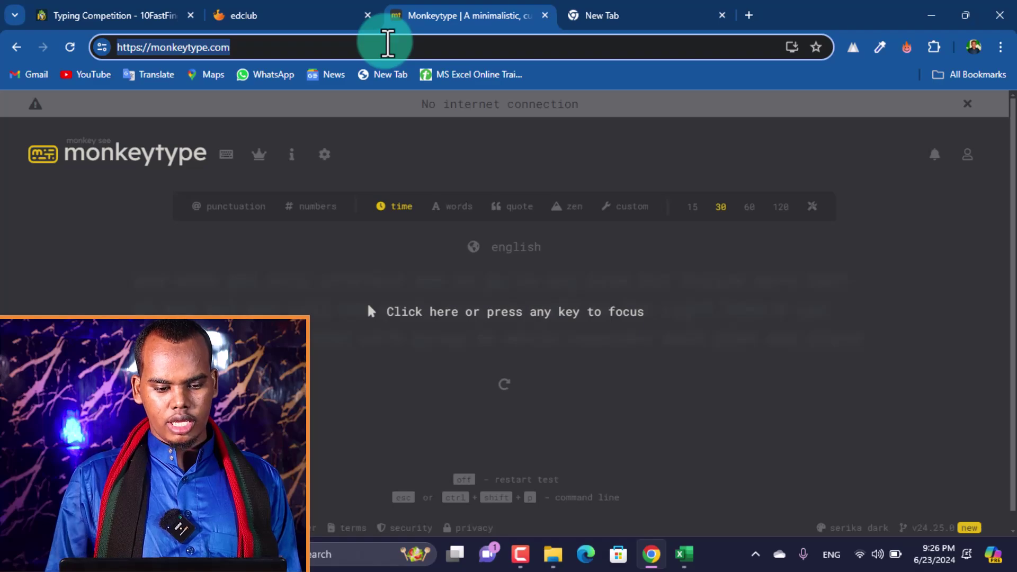
pyautogui.moveTo(683, 555)
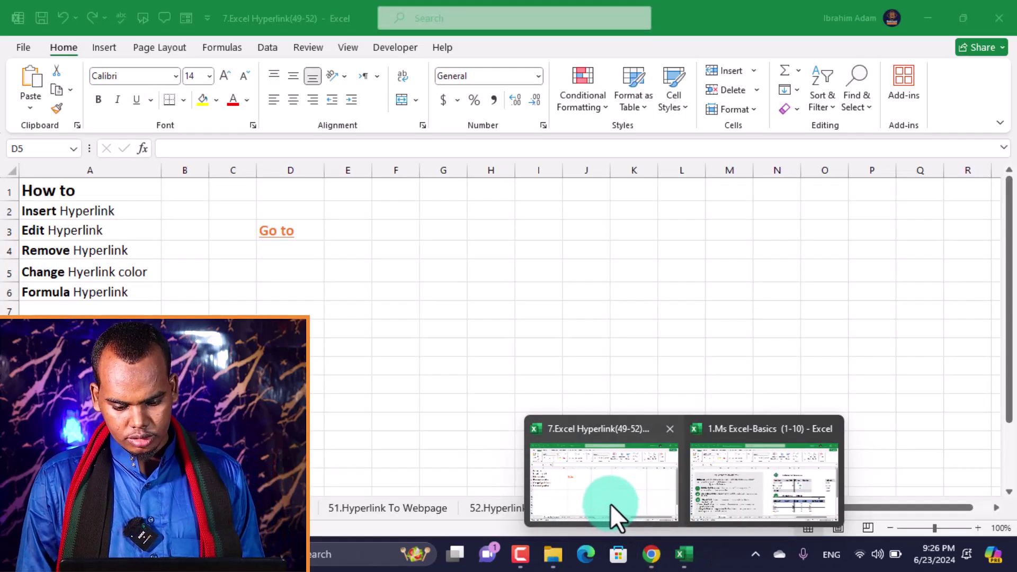
pyautogui.click(610, 504)
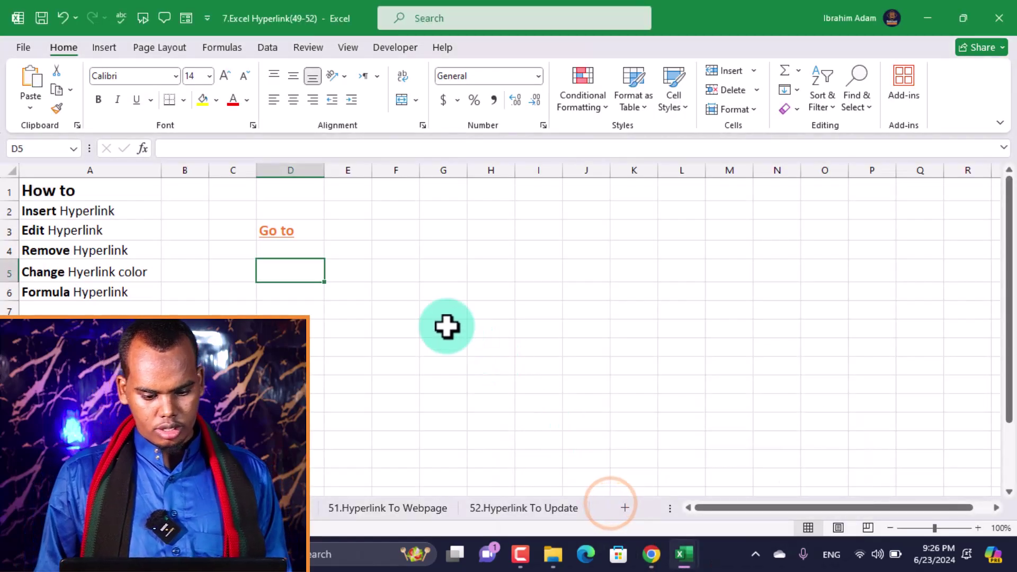
# Step: Paste the monkeytype.com URL into D5 and enter =HYPERLINK(D5,C5) in E3
pyautogui.write('https://monkeytype.com/')
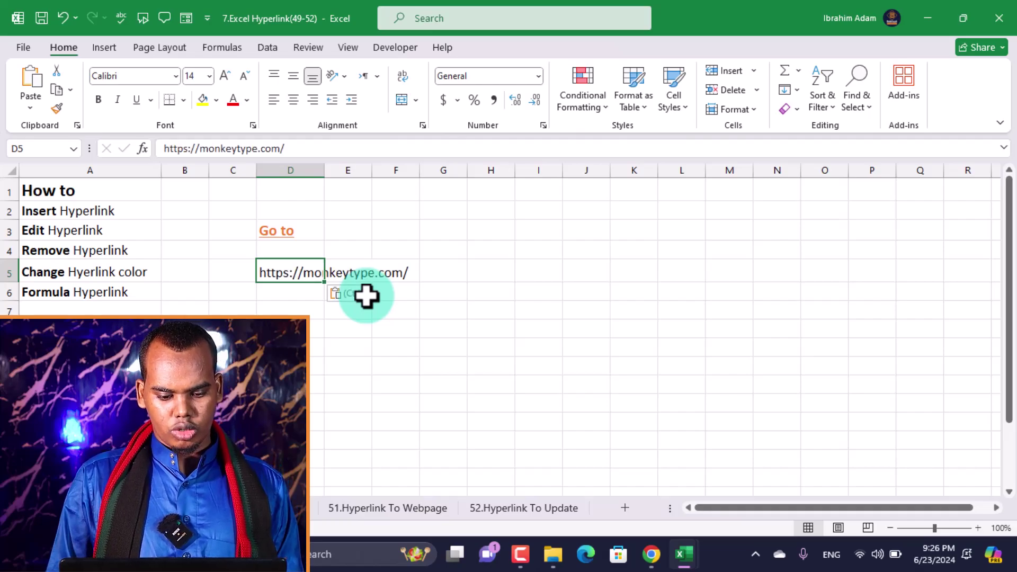
pyautogui.click(461, 306)
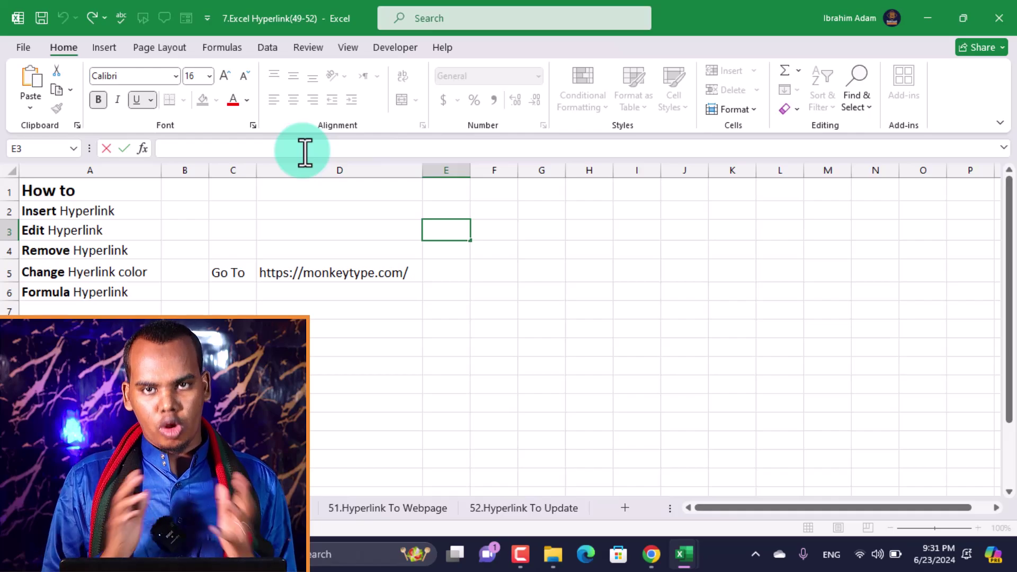
pyautogui.write('=')
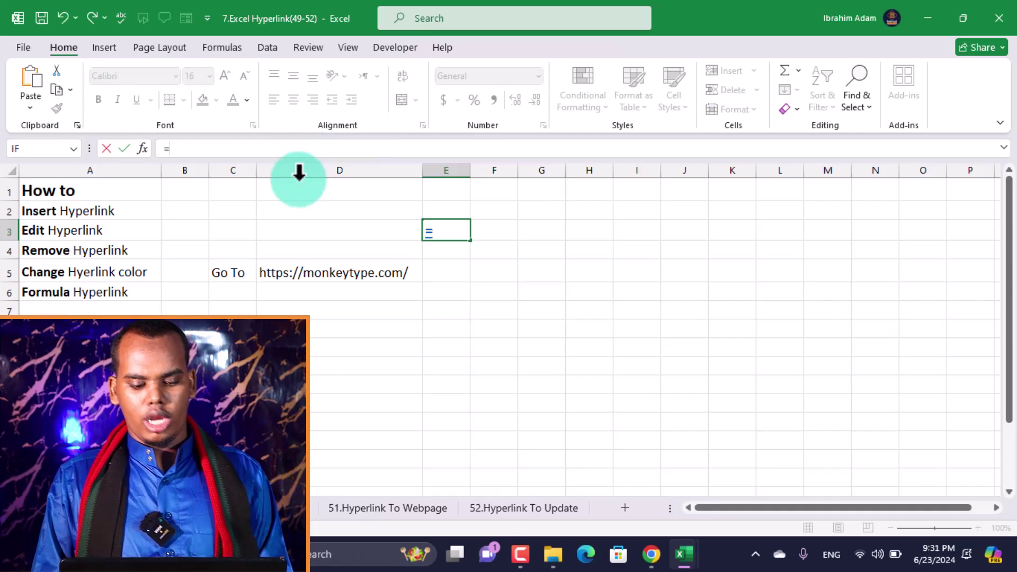
pyautogui.write('hyper')
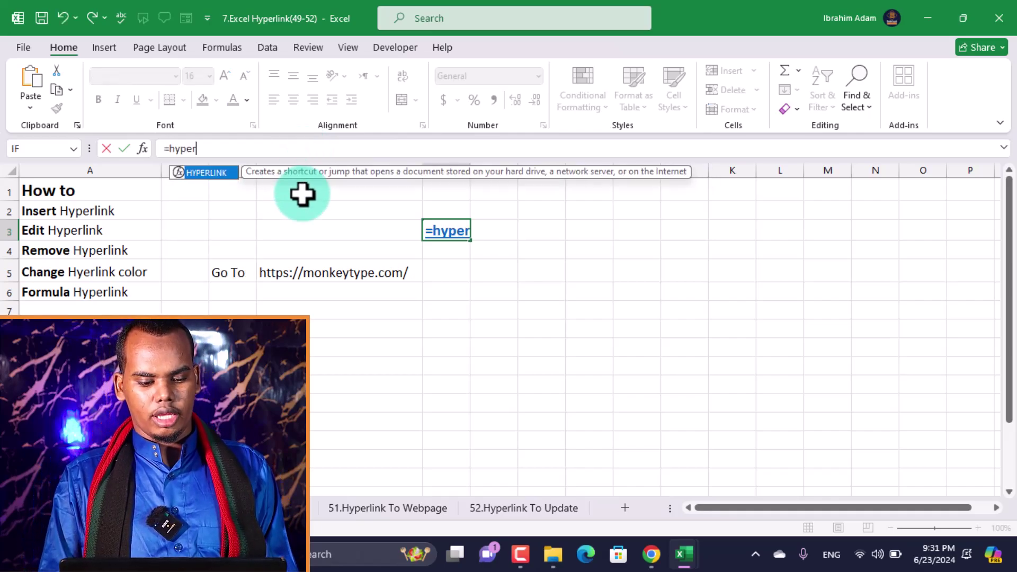
pyautogui.press('Tab')
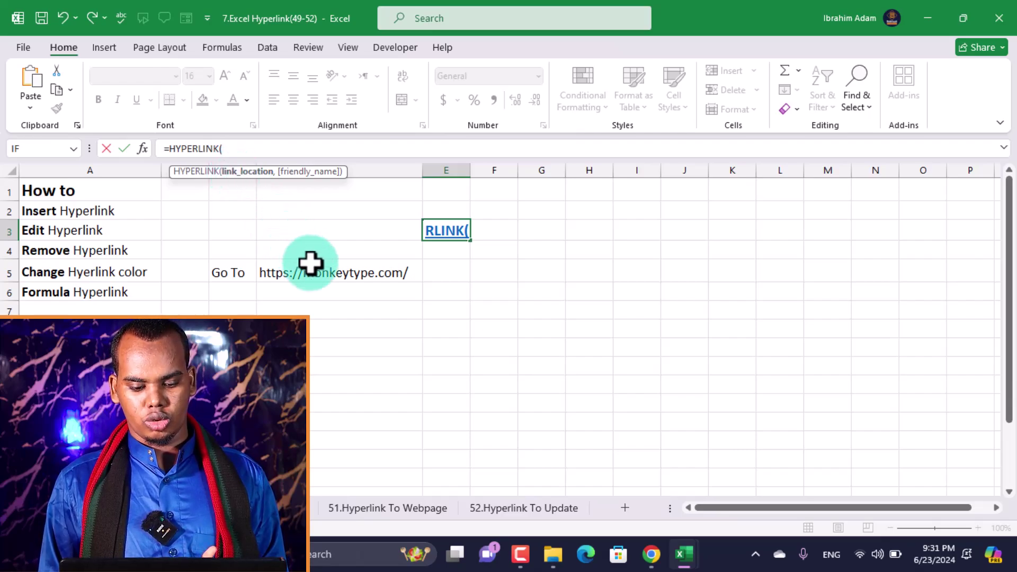
pyautogui.click(323, 275)
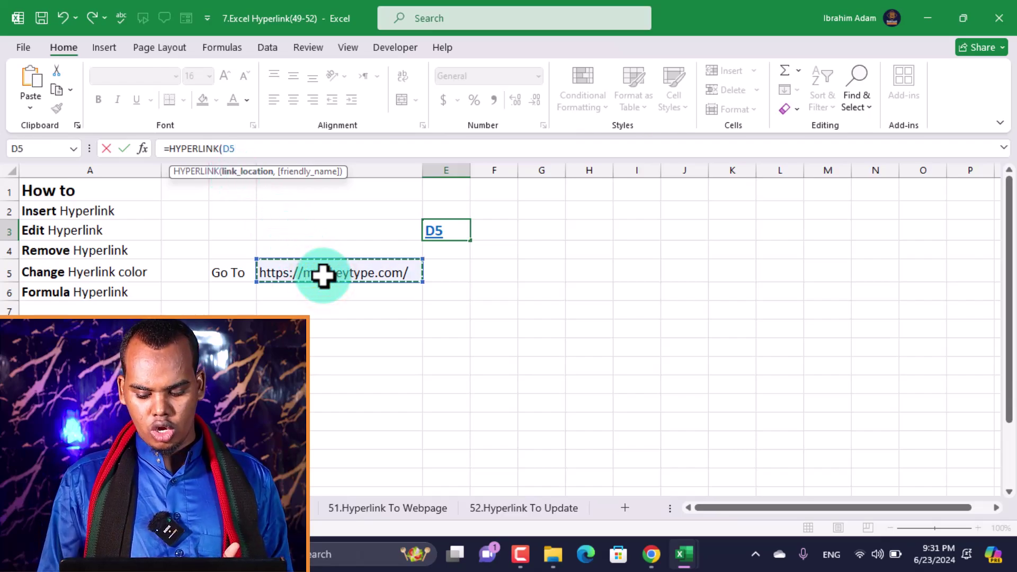
pyautogui.write(',')
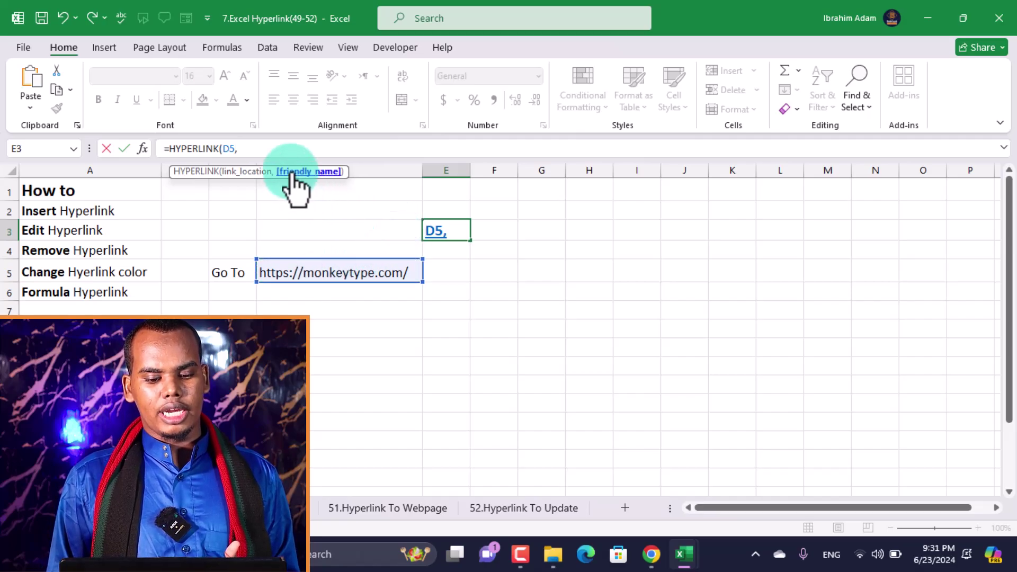
pyautogui.click(296, 173)
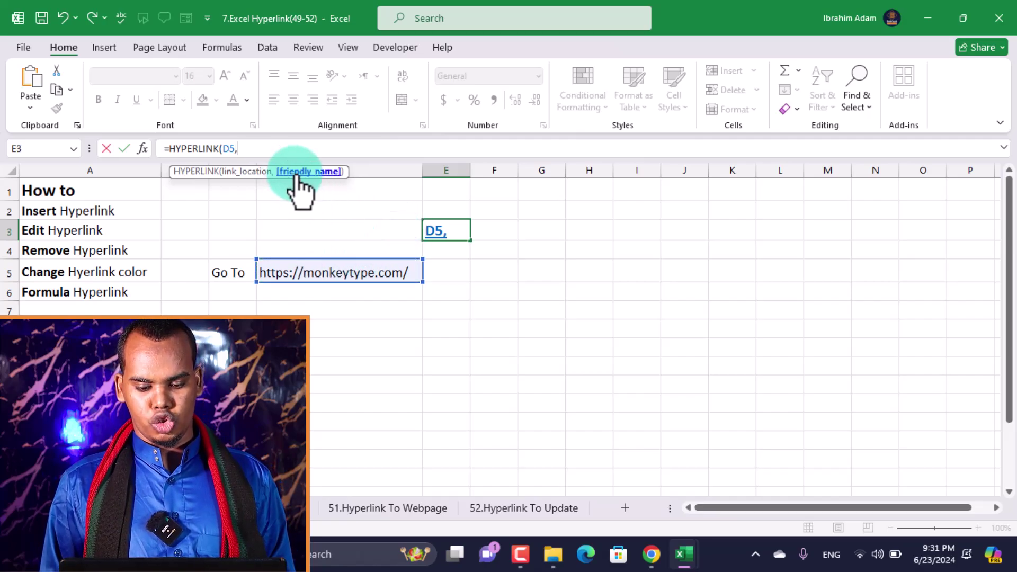
pyautogui.click(225, 276)
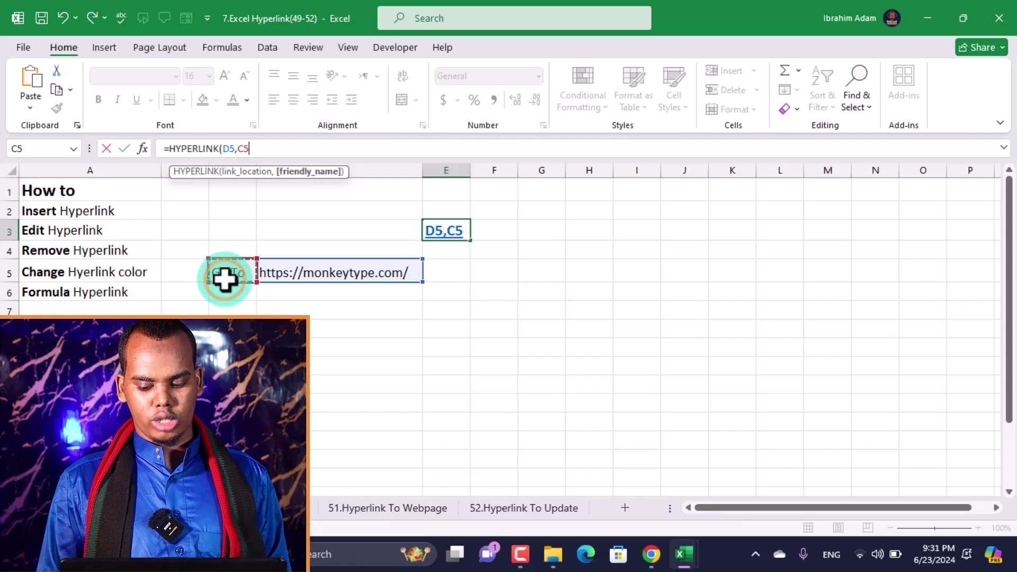
pyautogui.write(')')
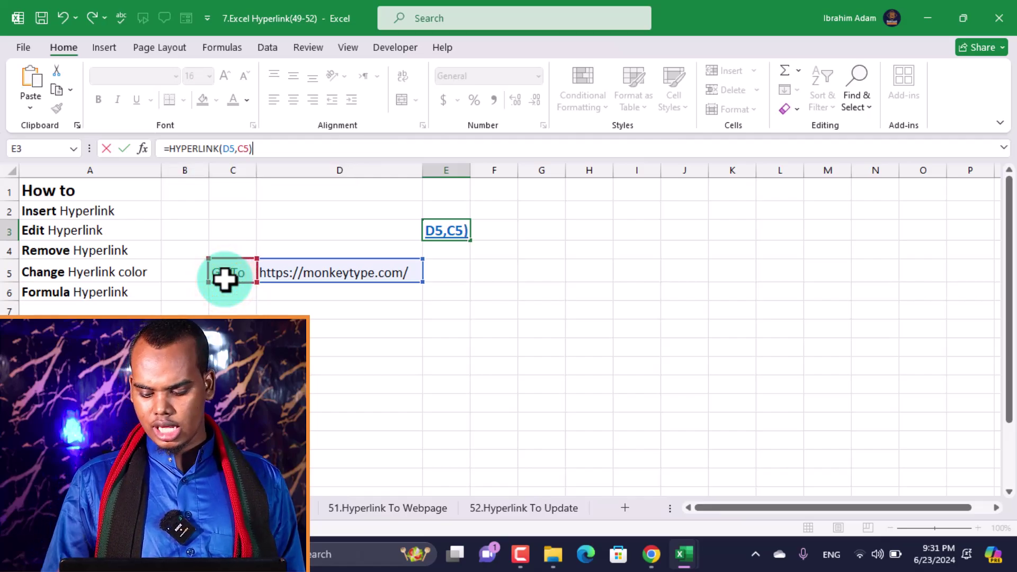
pyautogui.press('Return')
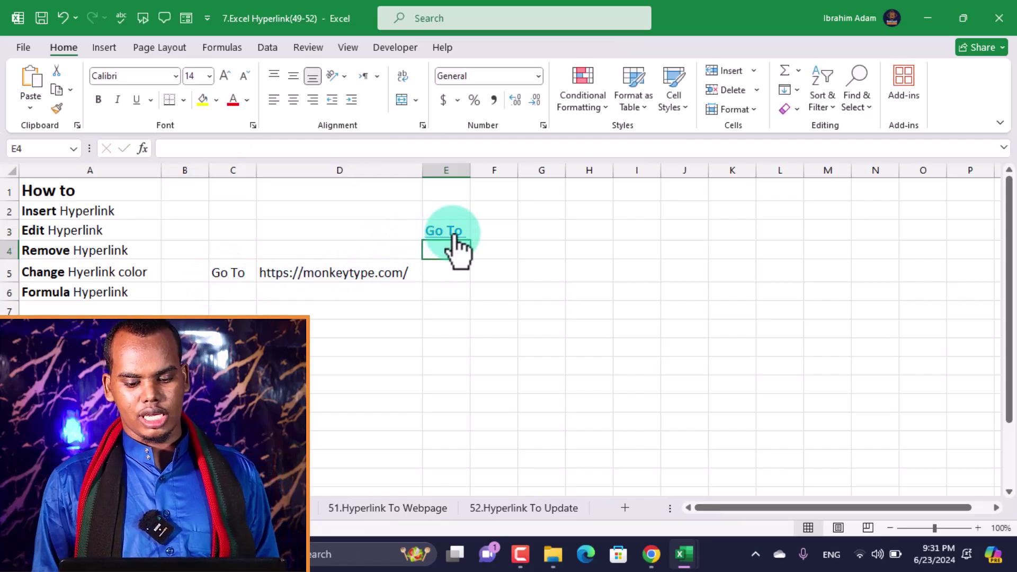
# Step: Open monkeytype.com in Edge through E3's Go To link, then close Edge
pyautogui.click(454, 231)
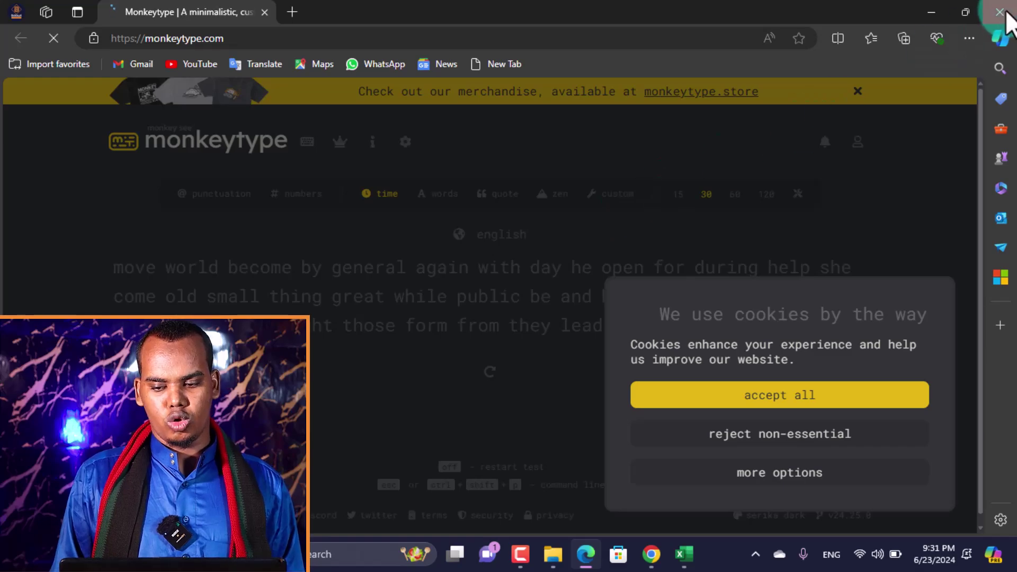
pyautogui.click(1003, 11)
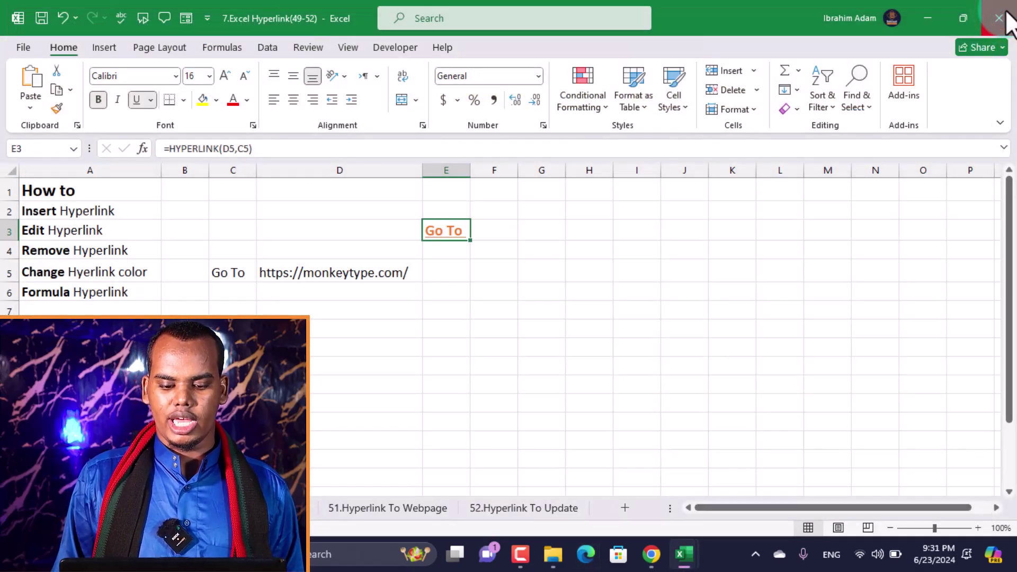
# Step: Step through the five topics in A2–A6, then select empty cell D3
pyautogui.click(114, 211)
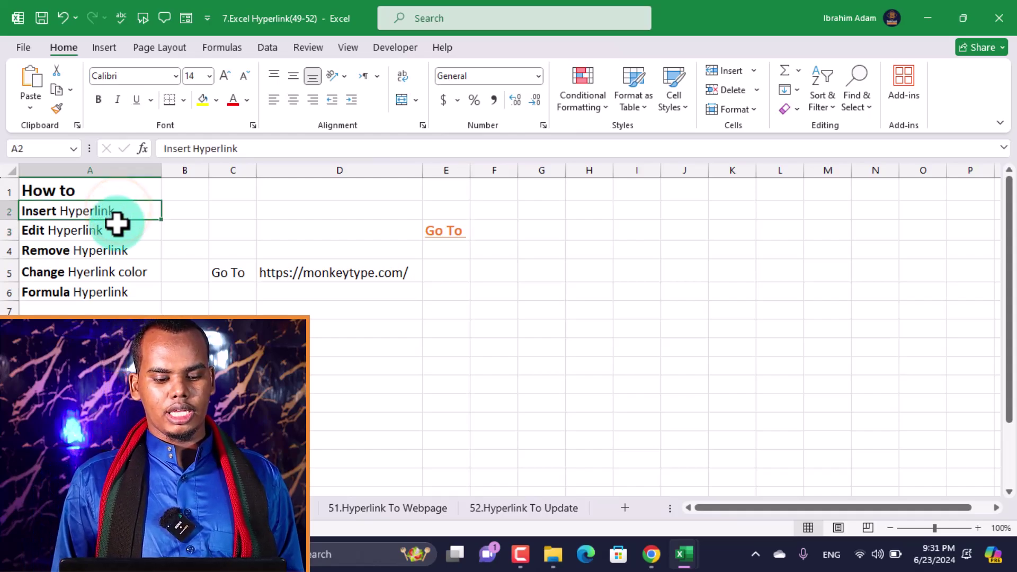
pyautogui.click(123, 228)
pyautogui.click(125, 254)
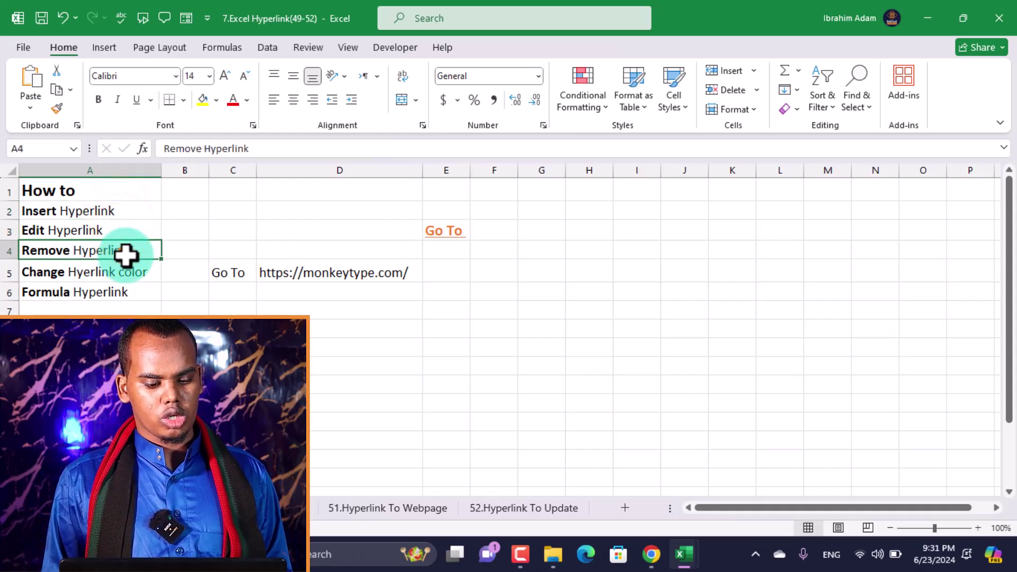
pyautogui.click(132, 274)
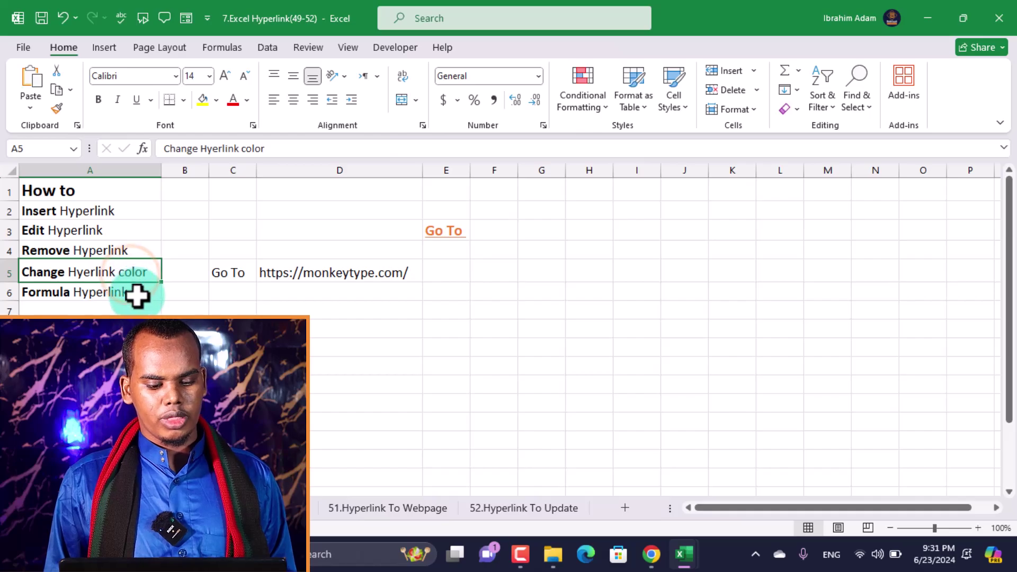
pyautogui.click(137, 296)
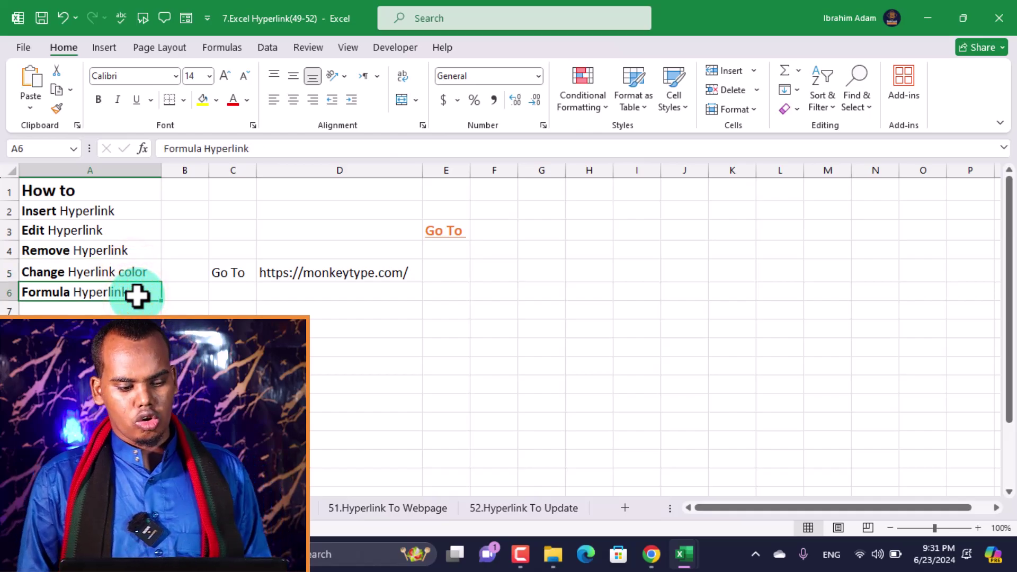
pyautogui.click(307, 220)
# Step: For D3, view each Insert Hyperlink option, ending on the empty e-mail address and subject fields
pyautogui.hotkey('ctrl', 'k')
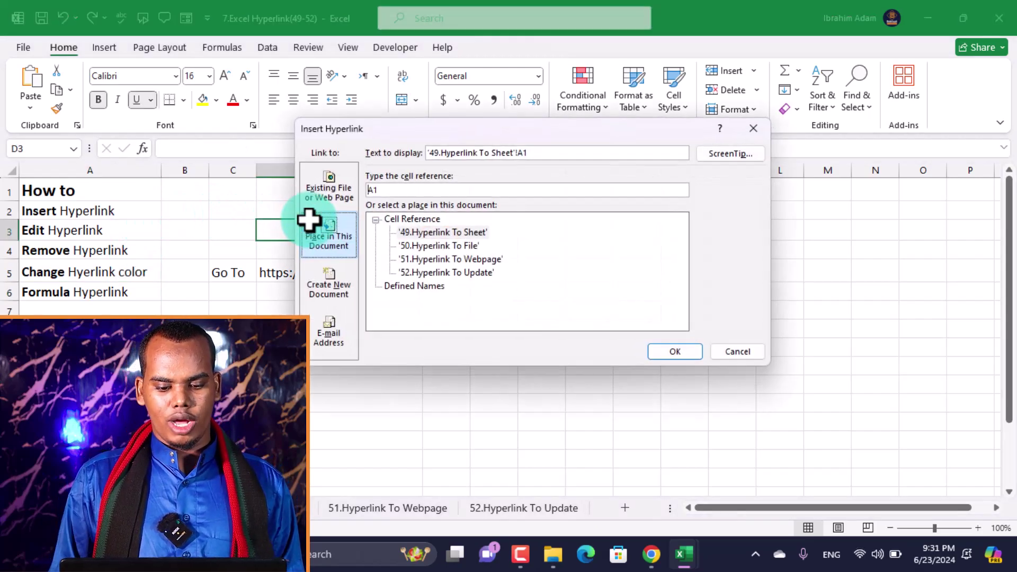
pyautogui.click(326, 199)
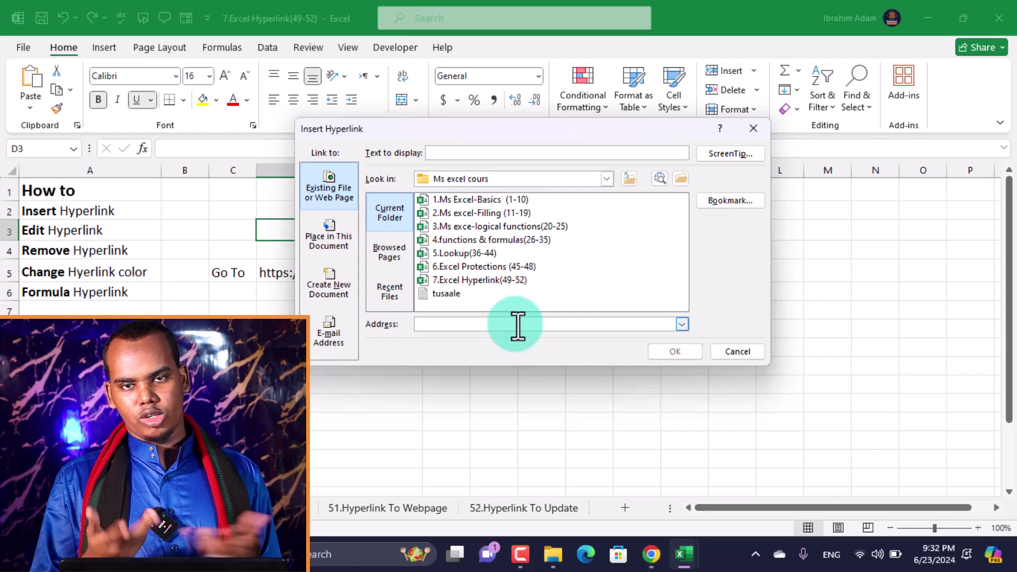
pyautogui.click(345, 242)
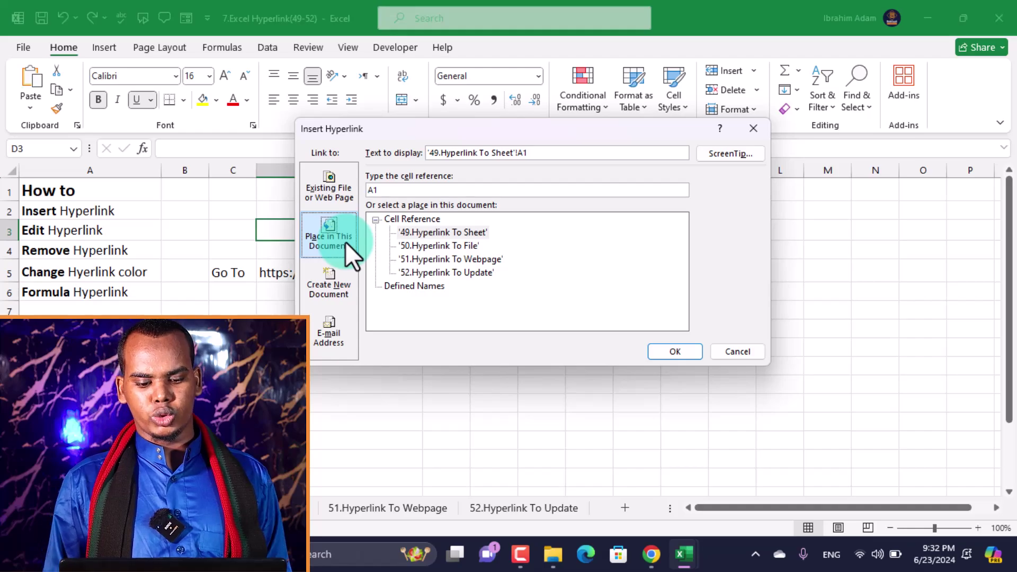
pyautogui.click(335, 275)
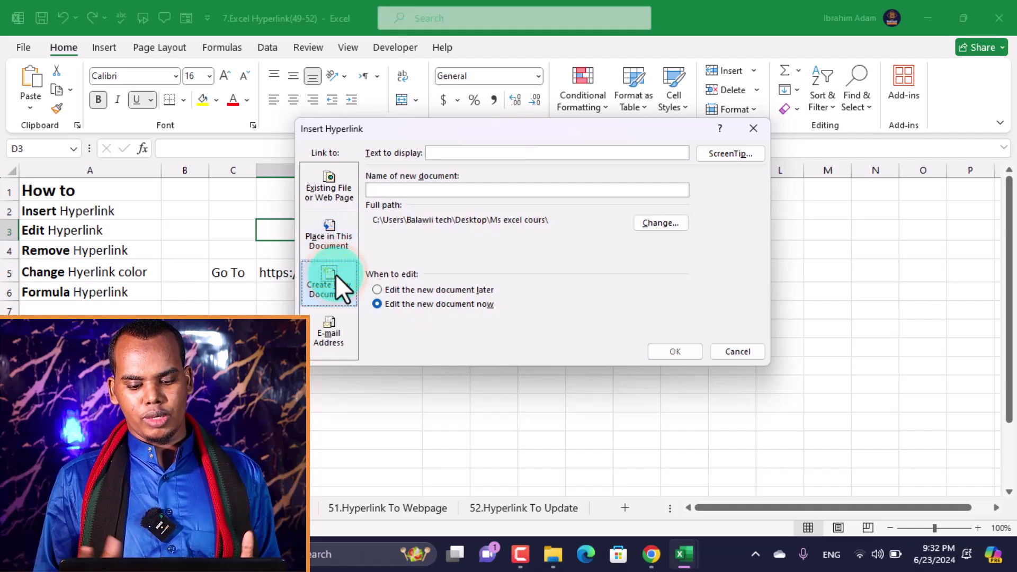
pyautogui.click(347, 335)
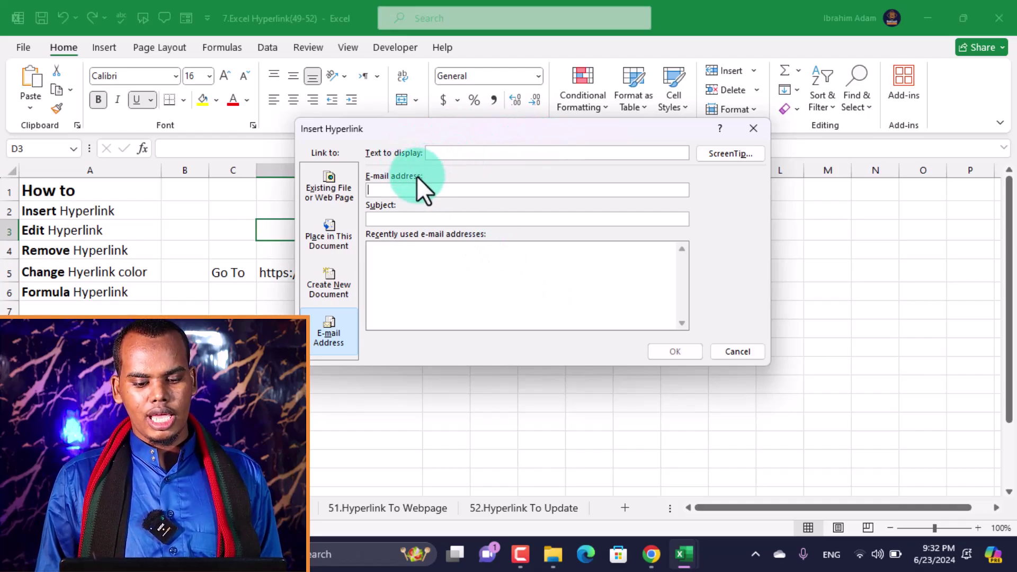
pyautogui.click(426, 189)
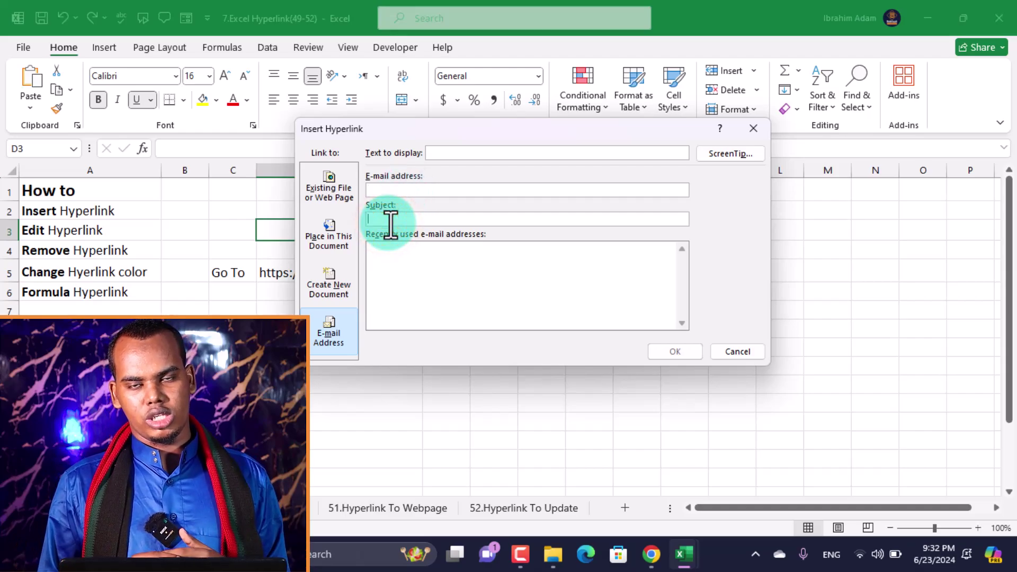
pyautogui.click(402, 249)
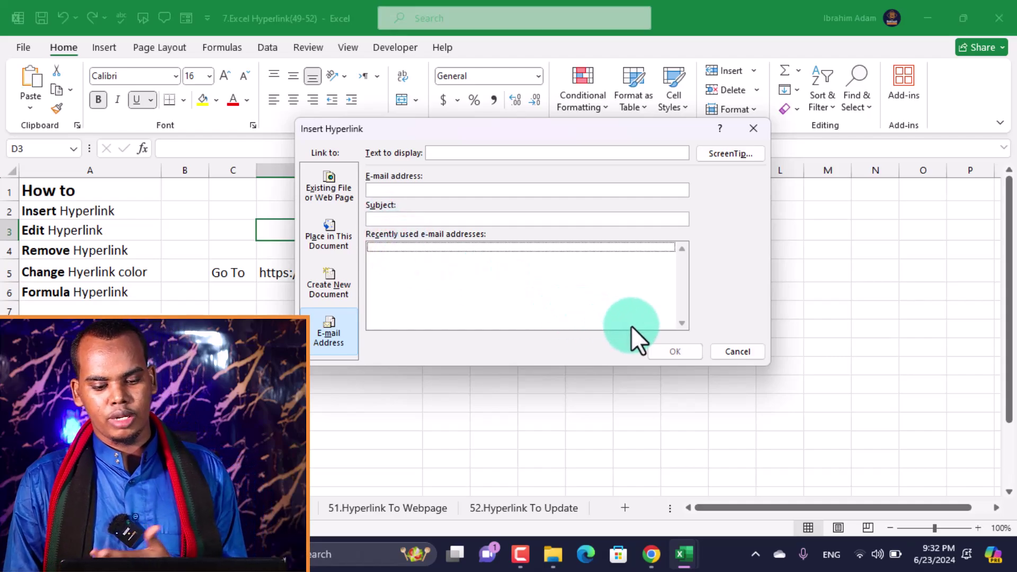